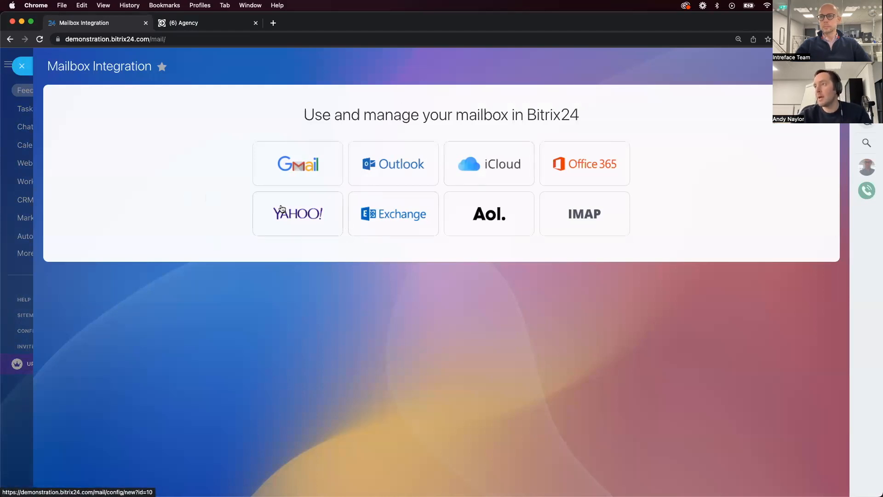
Start a Gmail mailbox integration and view the available periods for fetching messages
{"action": "left_click", "coordinate": [302, 161]}
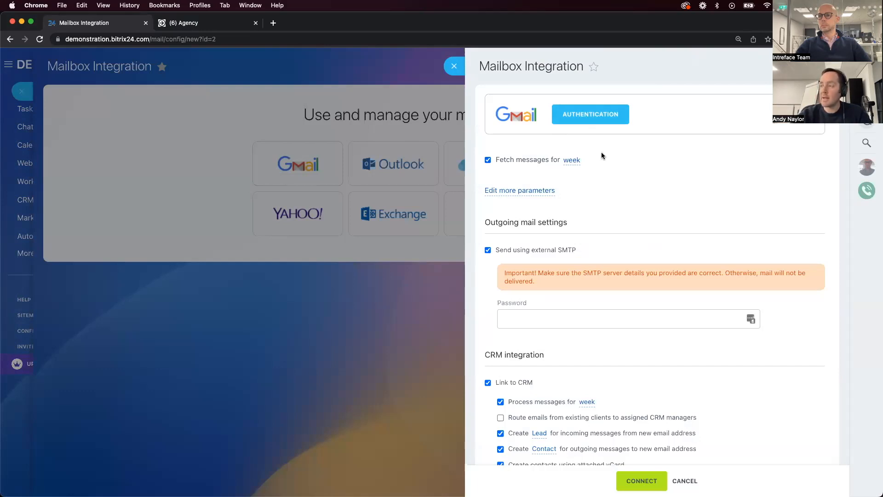
{"action": "scroll", "coordinate": [630, 120], "scroll_direction": "down", "scroll_amount": 1}
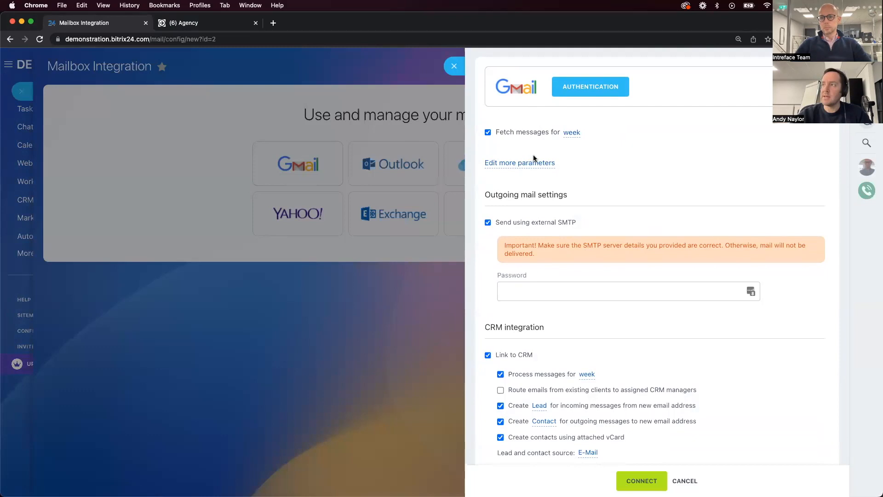
{"action": "left_click", "coordinate": [571, 133]}
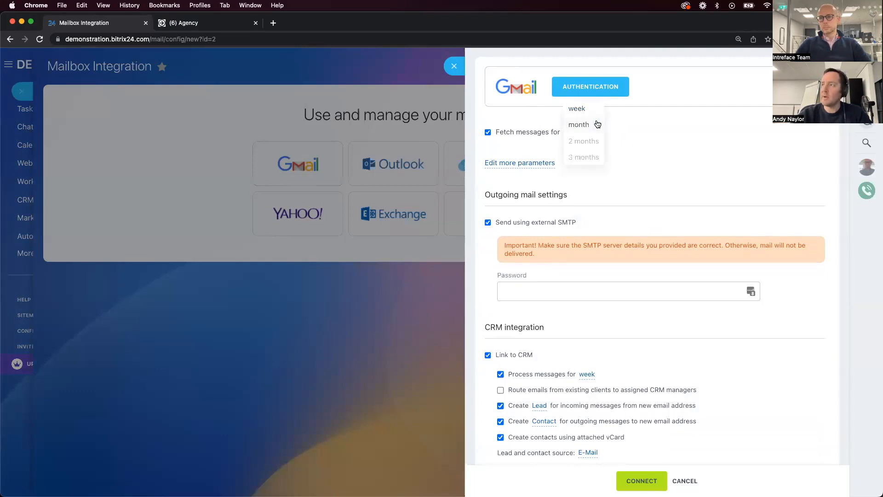
{"action": "left_click", "coordinate": [641, 133]}
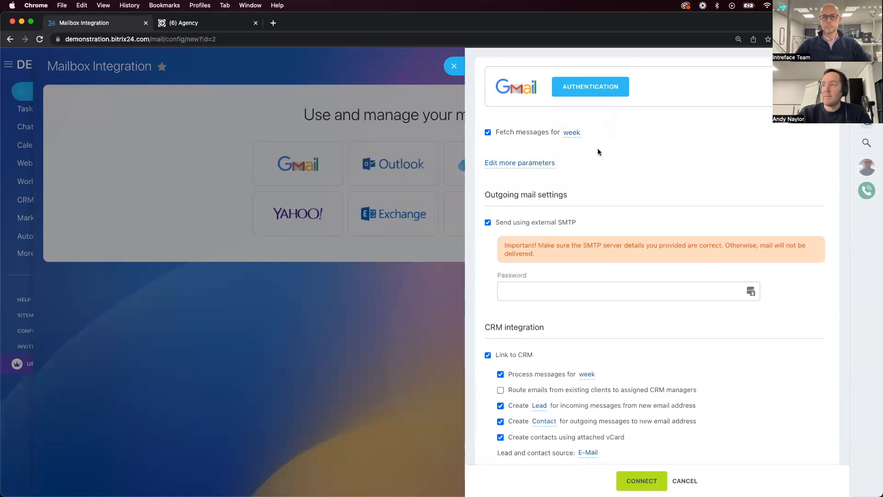
Keep Link to CRM on, disable automatic Lead, Contact and vCard contact creation, and enable routing existing clients' emails to assigned CRM managers
{"action": "scroll", "coordinate": [567, 156], "scroll_direction": "down", "scroll_amount": 1}
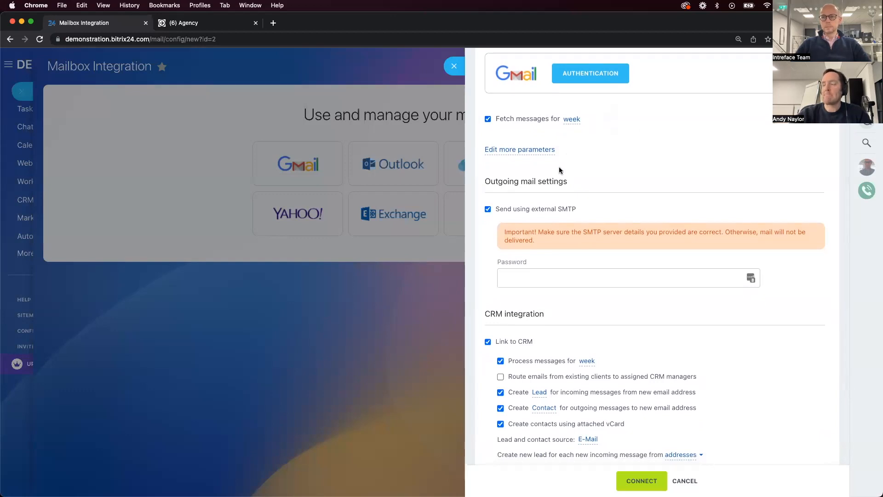
{"action": "scroll", "coordinate": [557, 173], "scroll_direction": "down", "scroll_amount": 3}
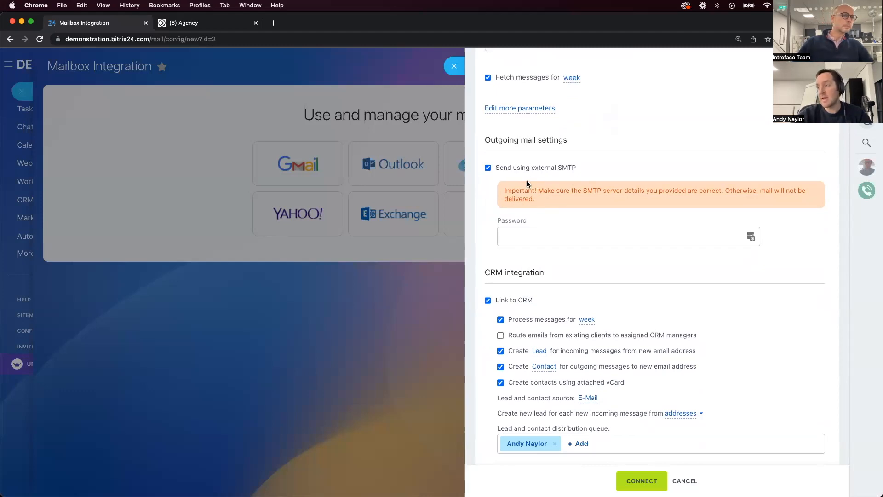
{"action": "scroll", "coordinate": [530, 202], "scroll_direction": "down", "scroll_amount": 1}
{"action": "scroll", "coordinate": [531, 202], "scroll_direction": "down", "scroll_amount": 3}
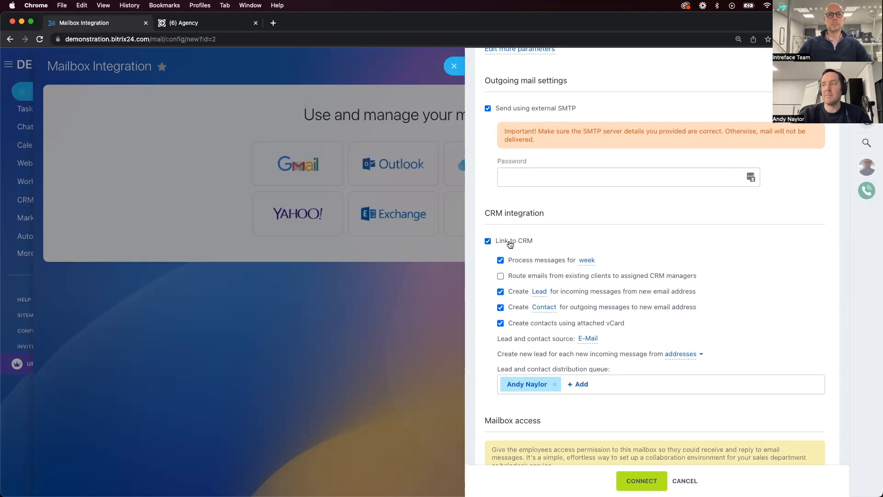
{"action": "left_click", "coordinate": [487, 240]}
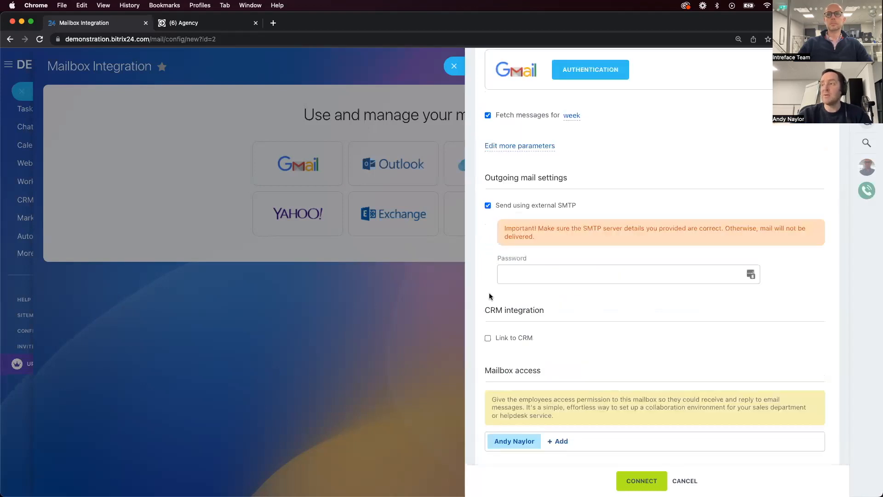
{"action": "left_click", "coordinate": [488, 338]}
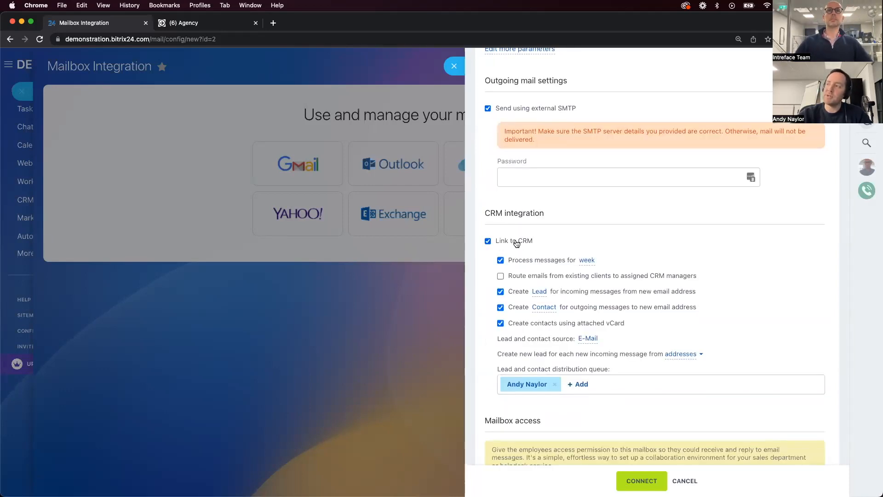
{"action": "left_click", "coordinate": [500, 292]}
{"action": "left_click", "coordinate": [500, 322]}
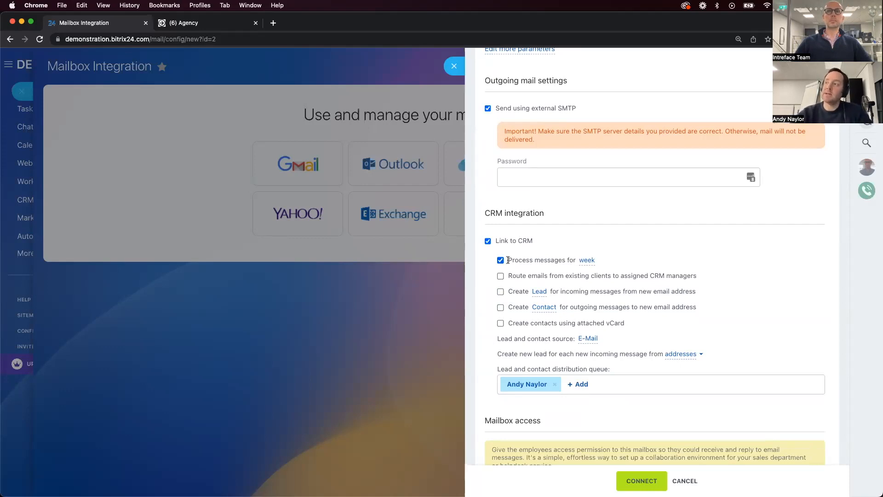
{"action": "left_click_drag", "start_coordinate": [512, 276], "coordinate": [568, 278]}
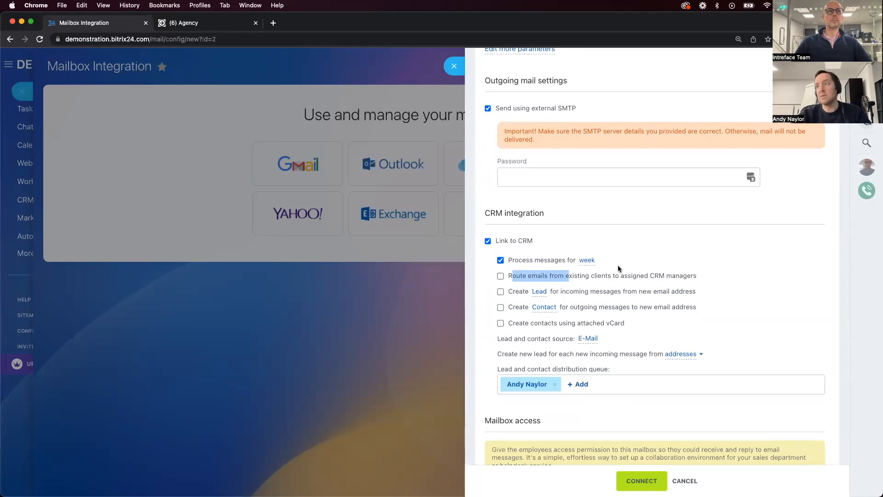
{"action": "left_click", "coordinate": [500, 276]}
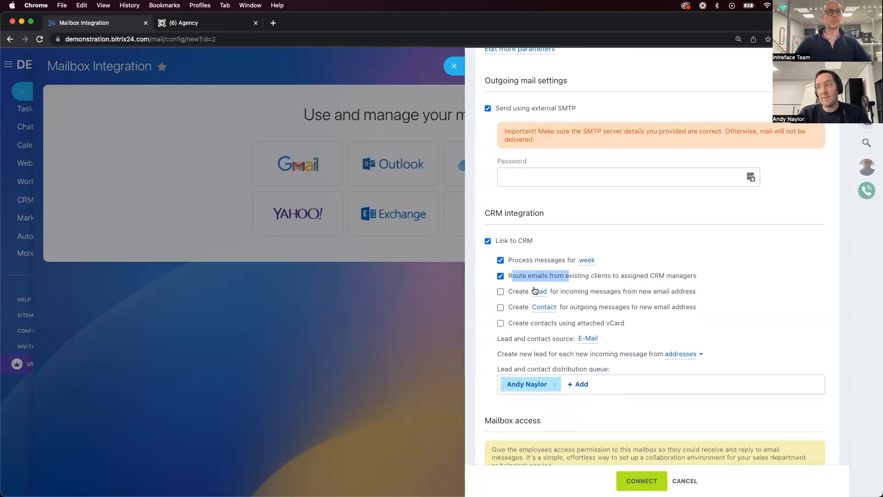
{"action": "left_click", "coordinate": [723, 276]}
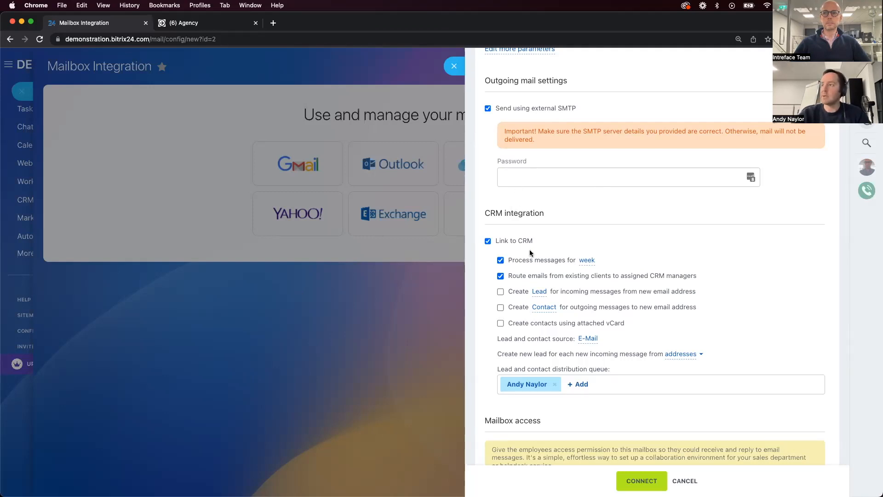
Review the remaining CRM integration options, the distribution queue and the mailbox access settings
{"action": "scroll", "coordinate": [524, 267], "scroll_direction": "down", "scroll_amount": 1}
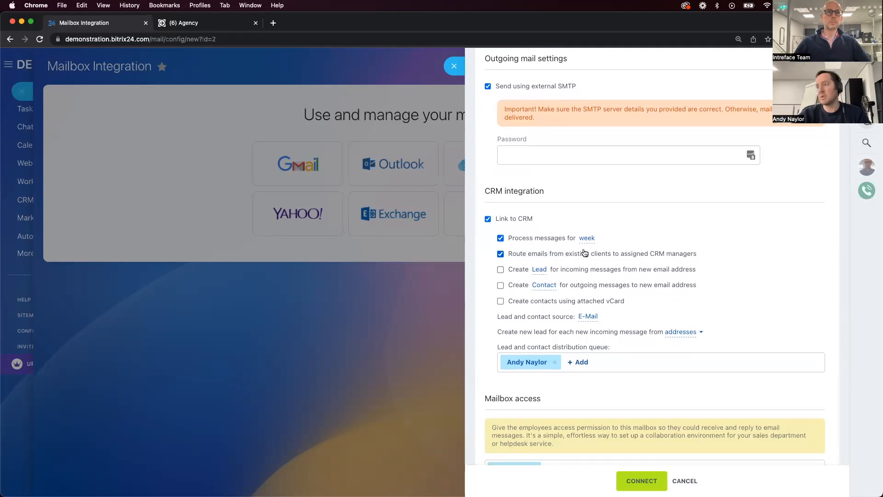
{"action": "scroll", "coordinate": [583, 250], "scroll_direction": "down", "scroll_amount": 1}
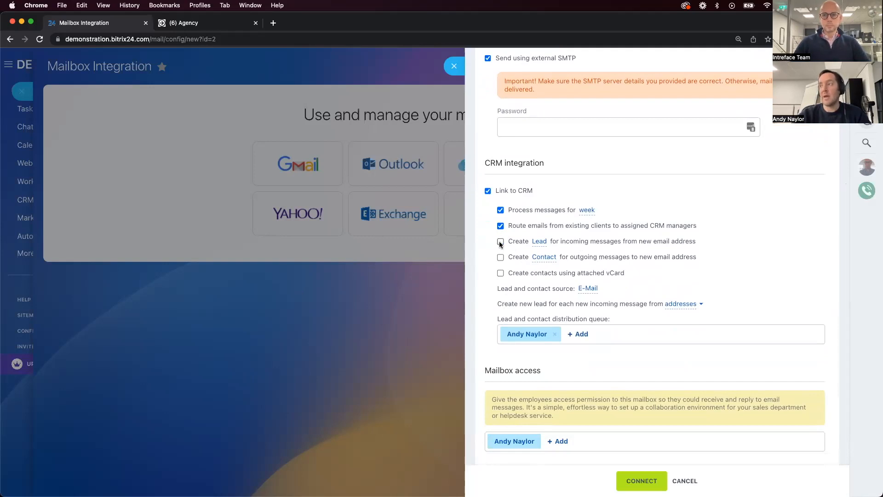
{"action": "left_click", "coordinate": [500, 273]}
{"action": "left_click", "coordinate": [501, 273]}
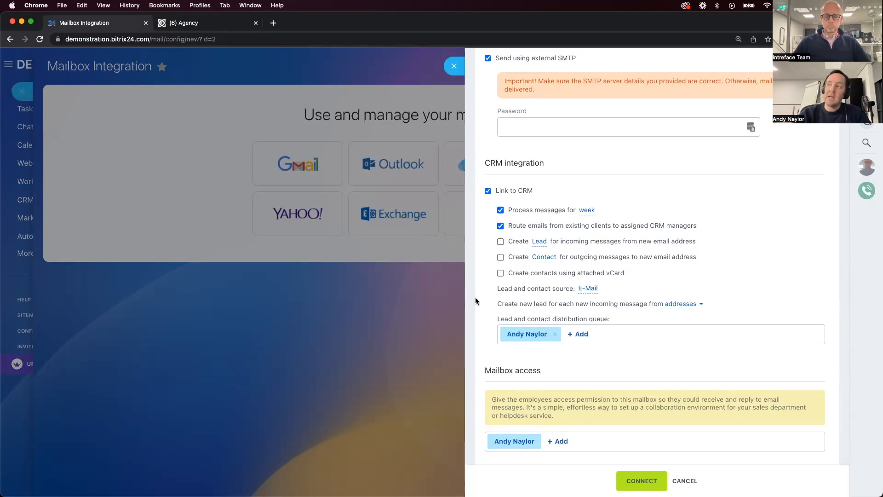
Switch to the demo.intreface.com portal and open the Social Website Integration module settings in its Control Panel
{"action": "left_click", "coordinate": [203, 23]}
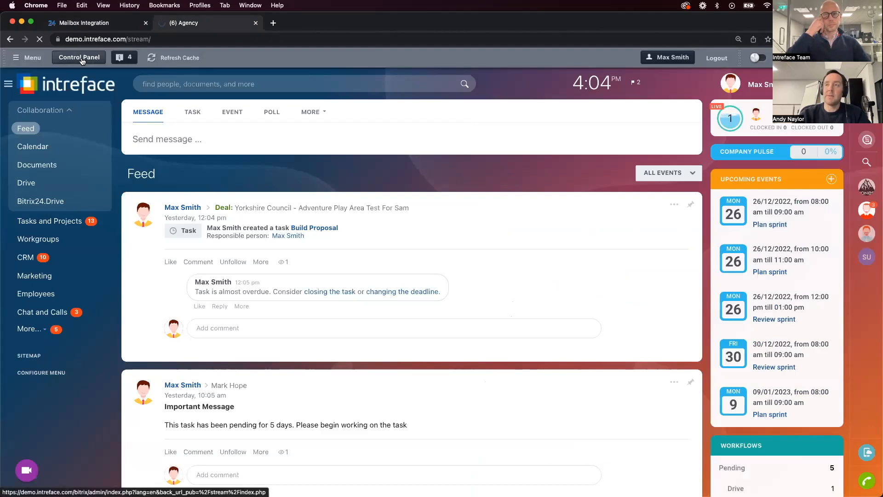
{"action": "left_click", "coordinate": [81, 60]}
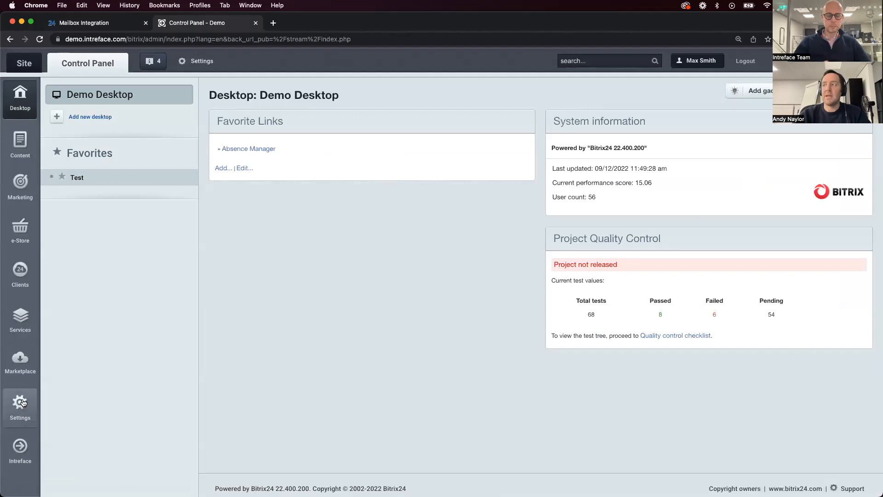
{"action": "left_click", "coordinate": [21, 400]}
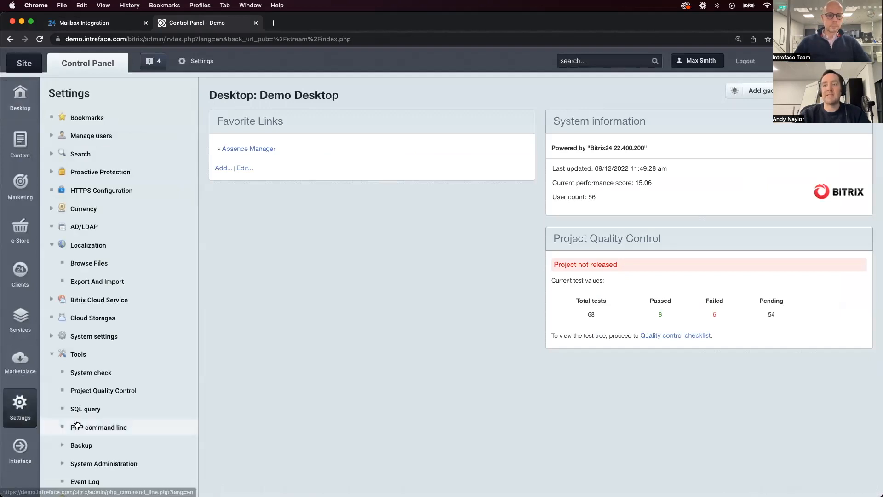
{"action": "scroll", "coordinate": [74, 423], "scroll_direction": "down", "scroll_amount": 5}
{"action": "left_click", "coordinate": [52, 228]}
{"action": "scroll", "coordinate": [85, 373], "scroll_direction": "down", "scroll_amount": 4}
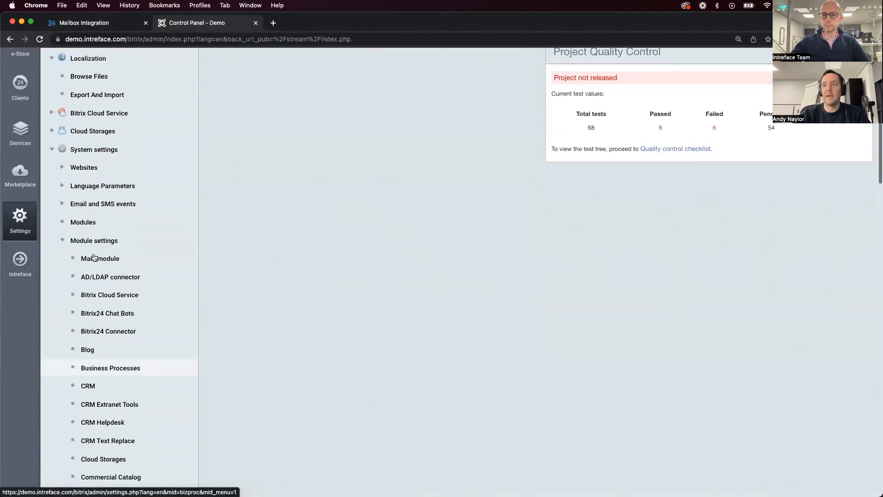
{"action": "scroll", "coordinate": [104, 402], "scroll_direction": "down", "scroll_amount": 18}
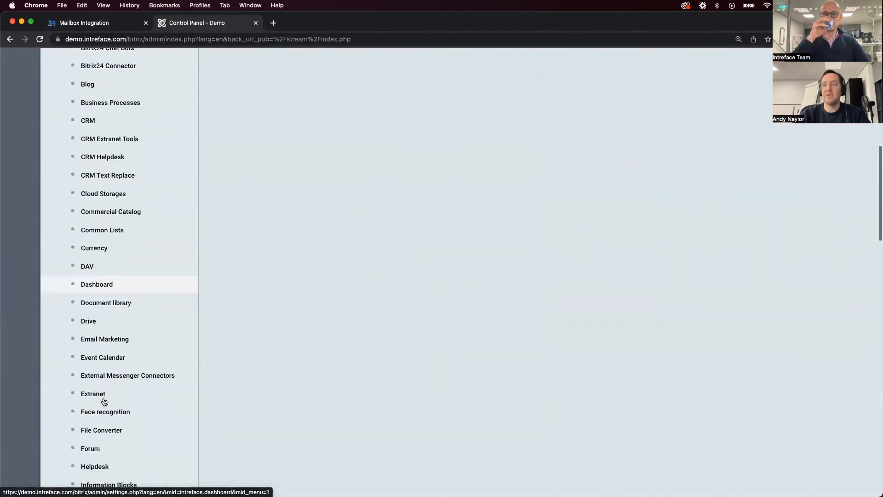
{"action": "scroll", "coordinate": [104, 402], "scroll_direction": "down", "scroll_amount": 17}
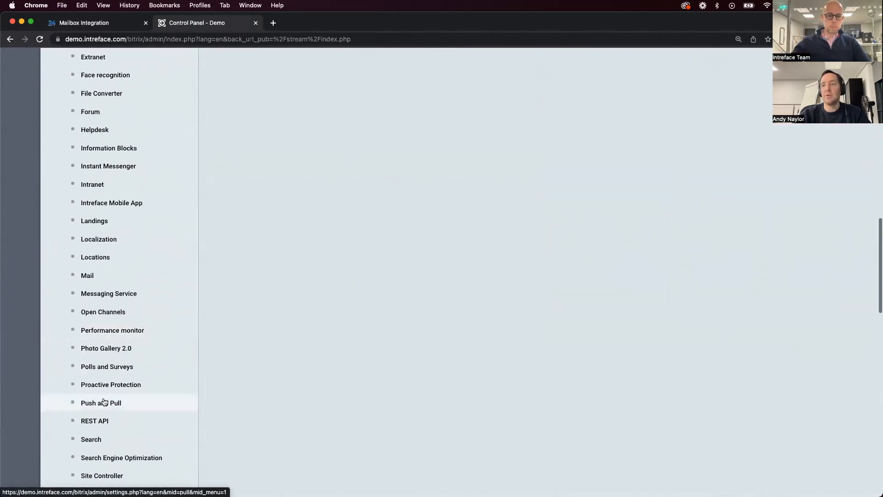
{"action": "left_click", "coordinate": [104, 410]}
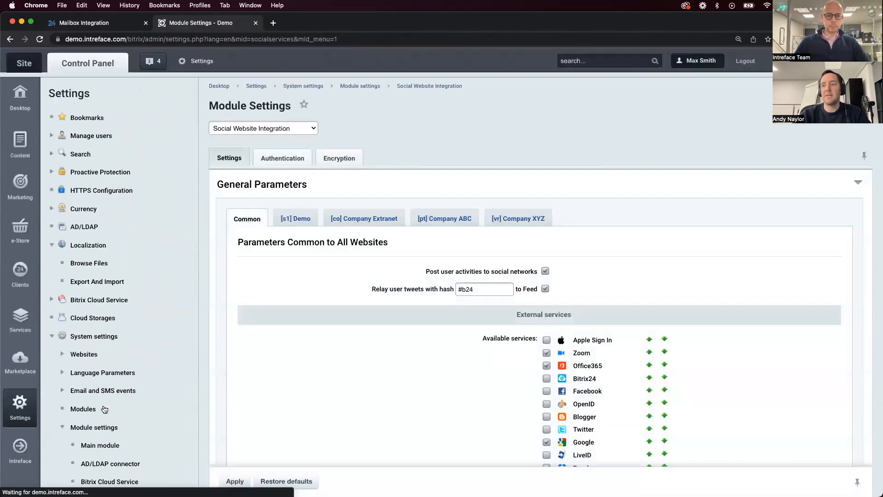
Examine the available external services and the Office365 and Bitrix24 connection settings
{"action": "scroll", "coordinate": [401, 389], "scroll_direction": "down", "scroll_amount": 5}
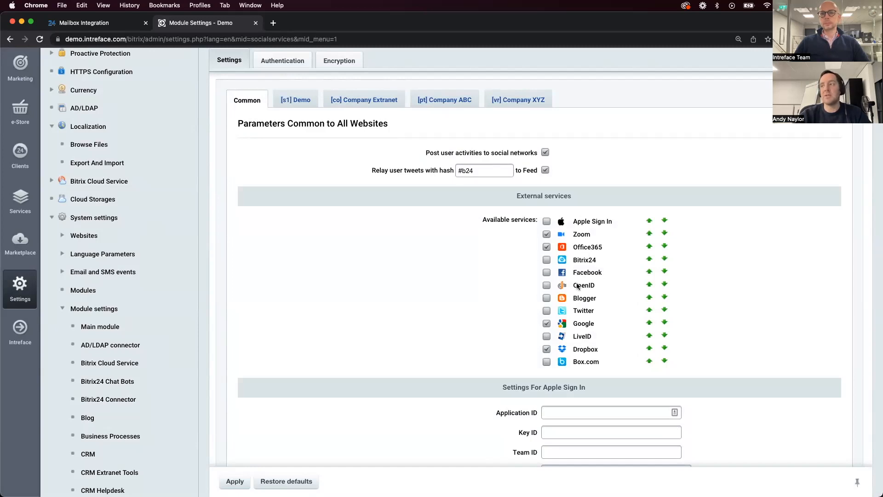
{"action": "scroll", "coordinate": [576, 285], "scroll_direction": "down", "scroll_amount": 8}
{"action": "scroll", "coordinate": [577, 285], "scroll_direction": "down", "scroll_amount": 8}
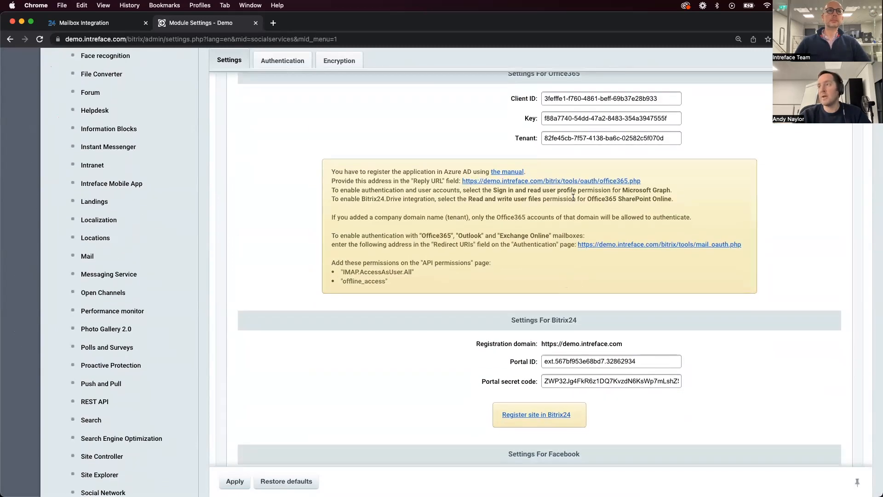
{"action": "scroll", "coordinate": [573, 197], "scroll_direction": "up", "scroll_amount": 7}
{"action": "scroll", "coordinate": [573, 197], "scroll_direction": "up", "scroll_amount": 10}
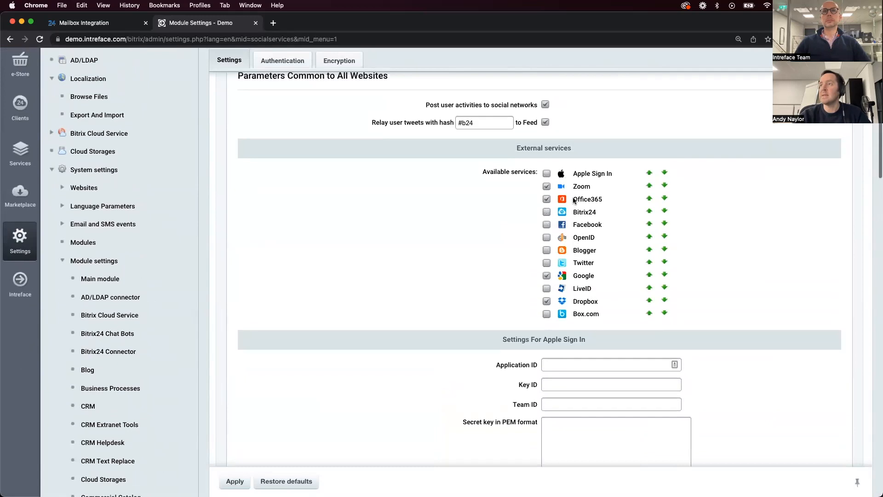
{"action": "scroll", "coordinate": [573, 197], "scroll_direction": "up", "scroll_amount": 3}
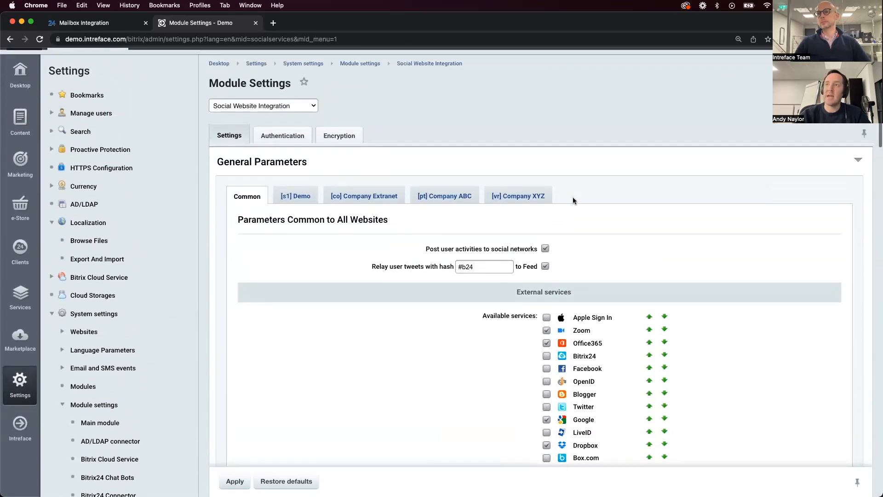
Return to the public site and move the hidden Mail item into the visible main menu below Chat and Calls
{"action": "left_click", "coordinate": [21, 62]}
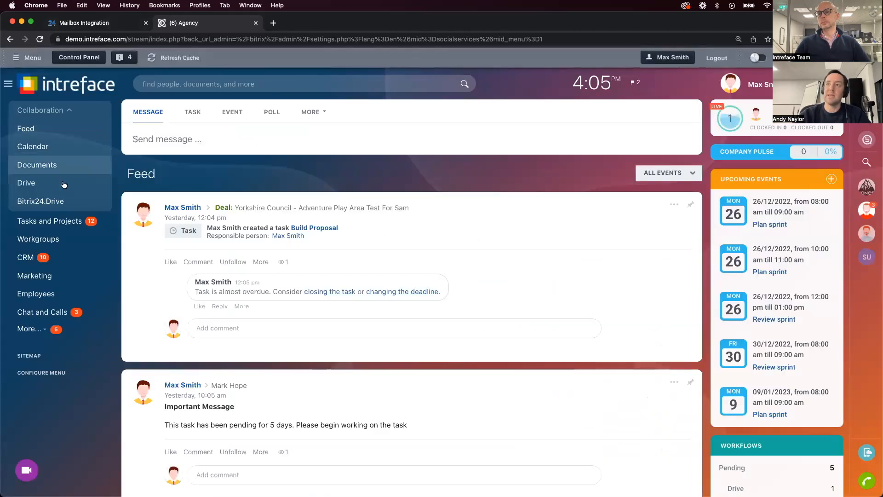
{"action": "left_click", "coordinate": [30, 329]}
{"action": "scroll", "coordinate": [30, 322], "scroll_direction": "down", "scroll_amount": 2}
{"action": "left_click_drag", "start_coordinate": [37, 307], "coordinate": [20, 285]}
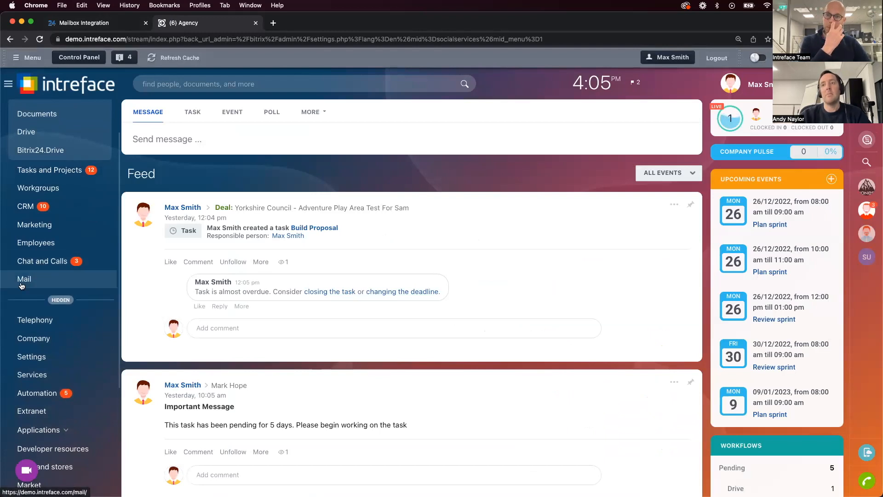
{"action": "scroll", "coordinate": [69, 271], "scroll_direction": "up", "scroll_amount": 2}
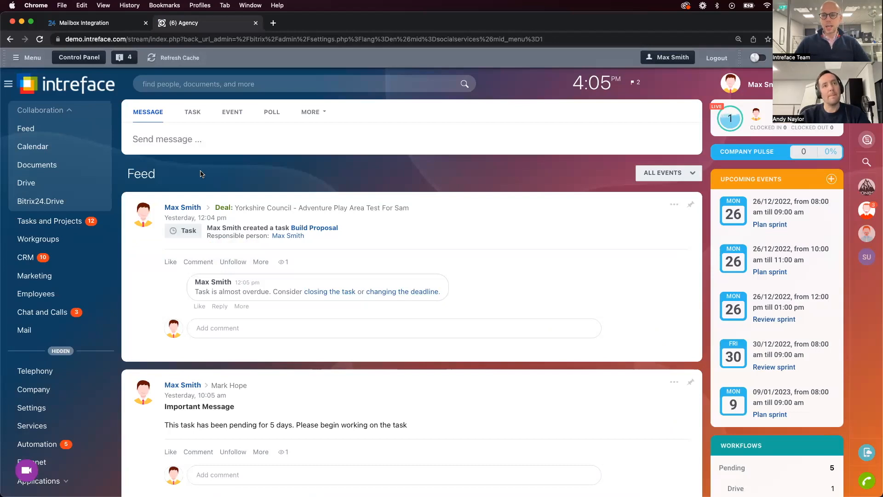
Open My Calendar's settings and examine the work time, weekends, holidays and access permissions
{"action": "left_click", "coordinate": [63, 153]}
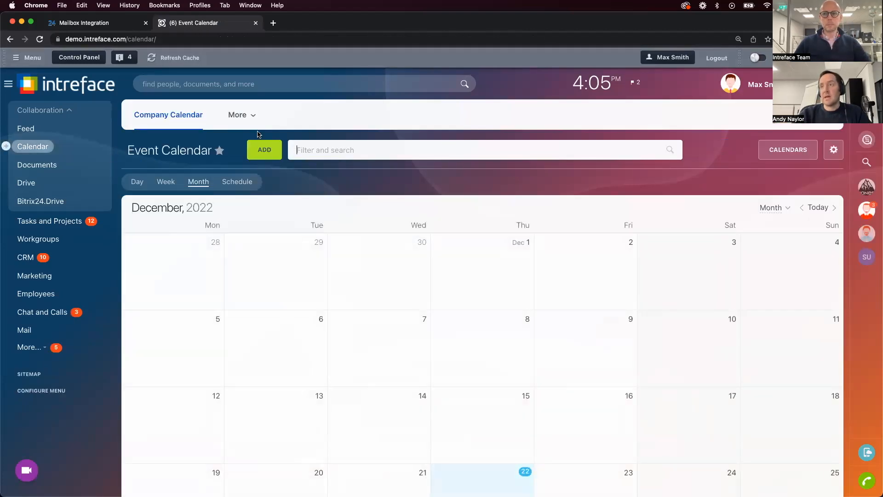
{"action": "left_click", "coordinate": [237, 118]}
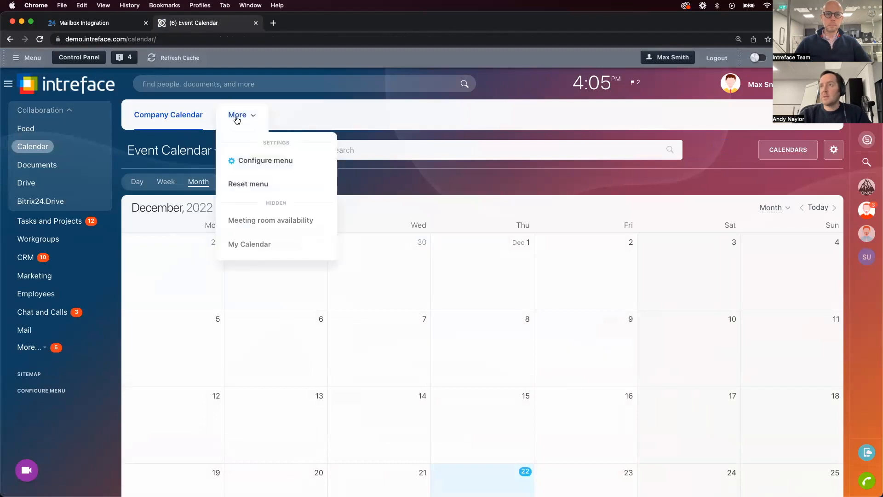
{"action": "left_click", "coordinate": [249, 251]}
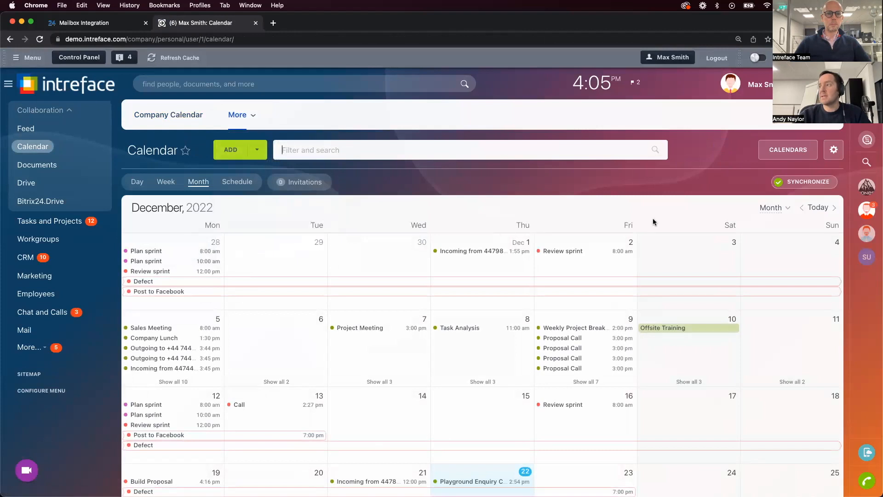
{"action": "left_click", "coordinate": [833, 151]}
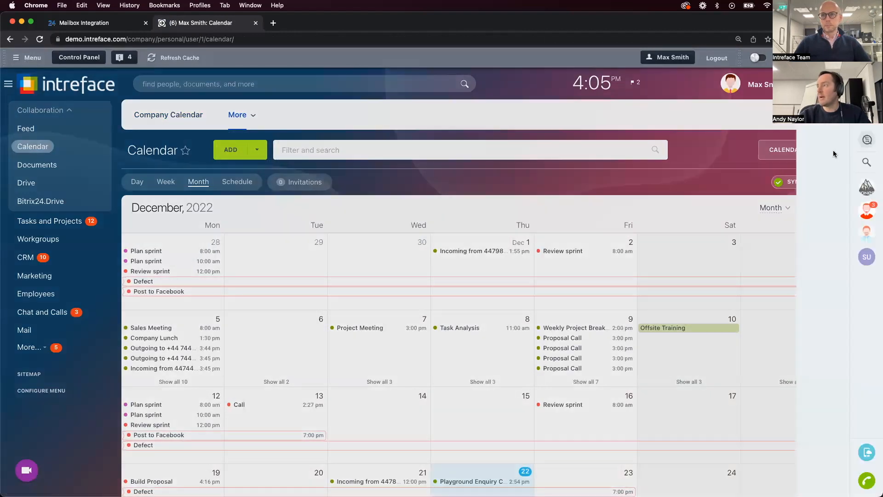
{"action": "scroll", "coordinate": [832, 151], "scroll_direction": "down", "scroll_amount": 7}
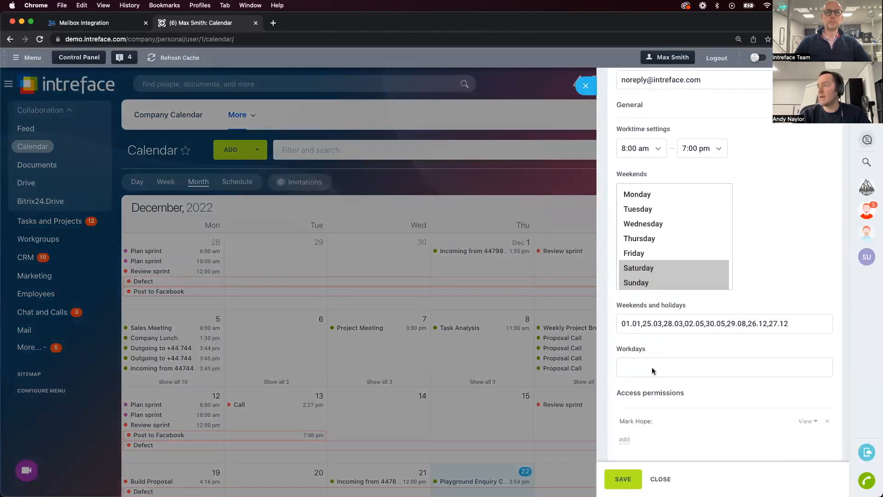
Give the Finance department View access in the calendar's access permissions, and close the settings without saving
{"action": "left_click_drag", "start_coordinate": [657, 423], "coordinate": [616, 424]}
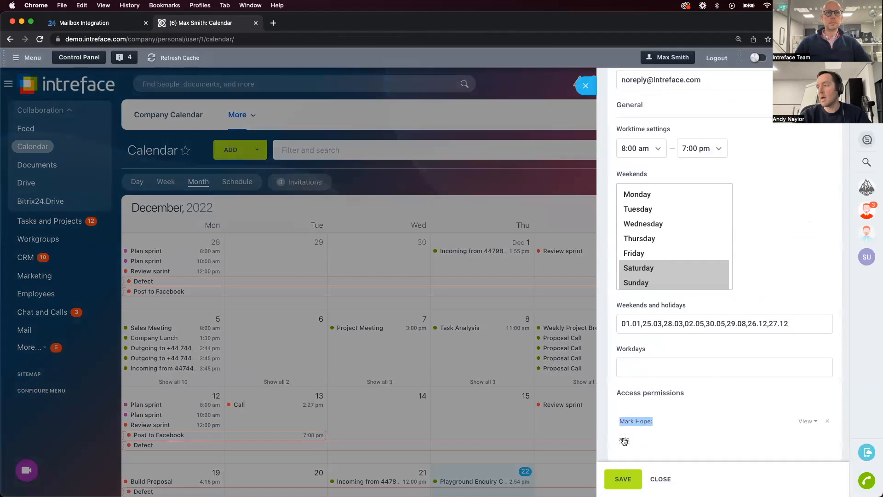
{"action": "left_click", "coordinate": [624, 440]}
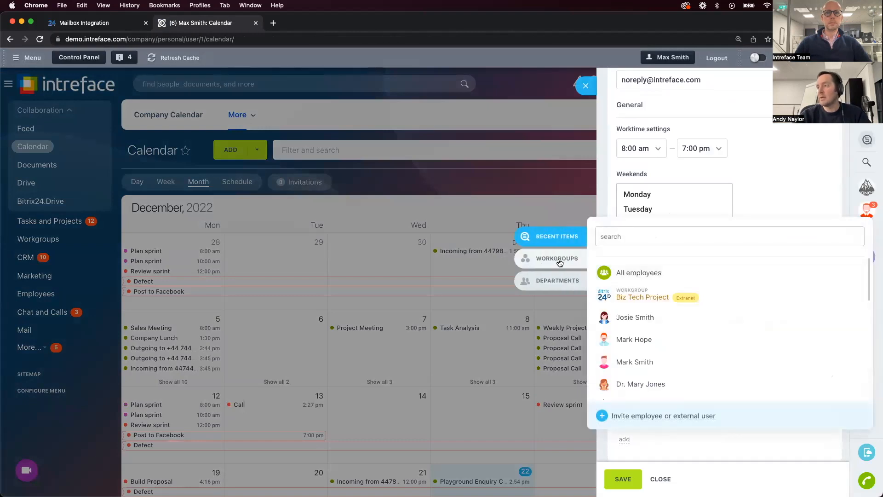
{"action": "left_click", "coordinate": [554, 281]}
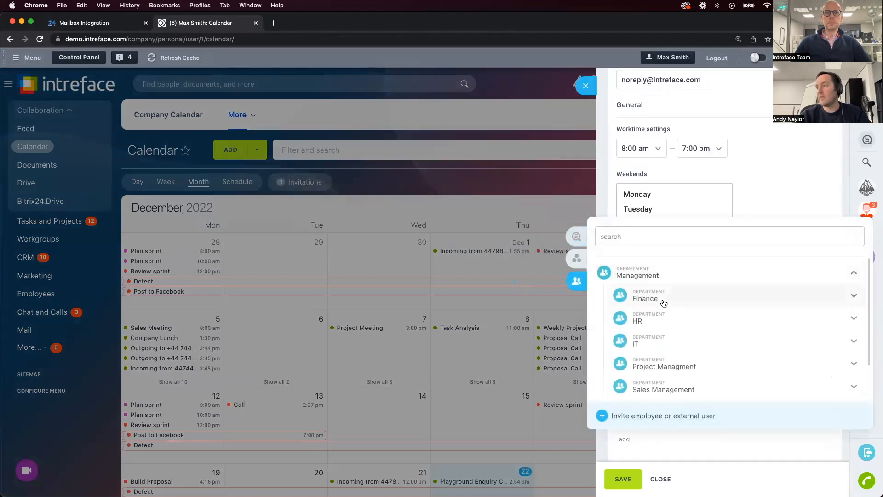
{"action": "left_click", "coordinate": [663, 301]}
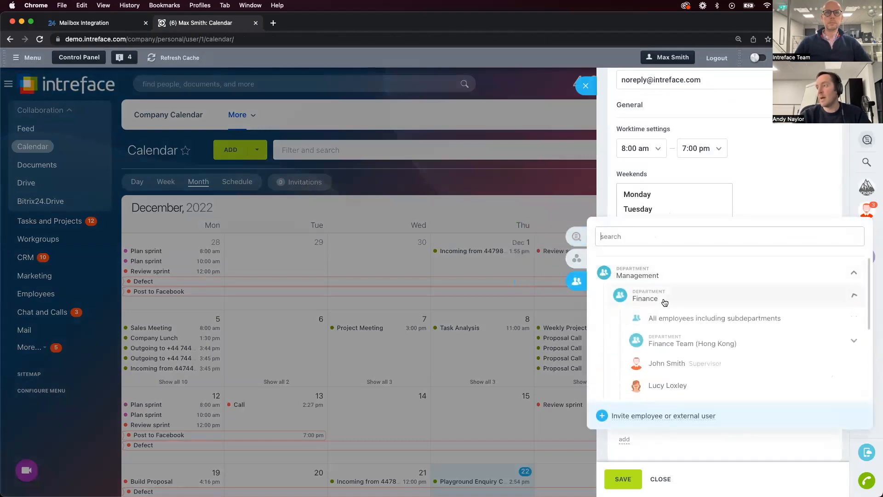
{"action": "left_click", "coordinate": [696, 324]}
{"action": "left_click", "coordinate": [781, 436]}
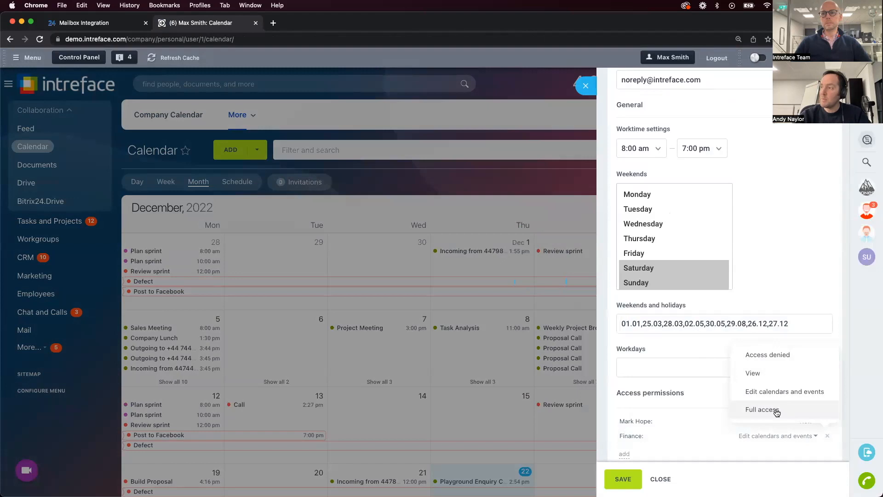
{"action": "left_click", "coordinate": [782, 374]}
{"action": "left_click", "coordinate": [804, 437]}
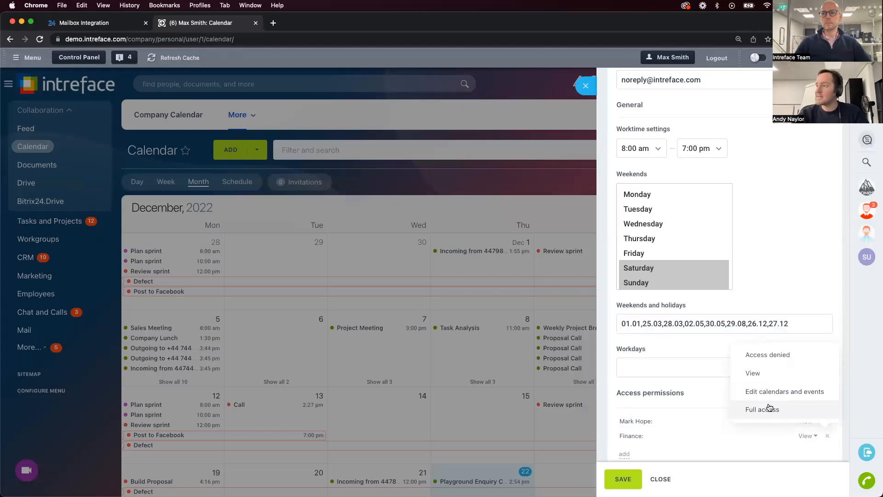
{"action": "left_click", "coordinate": [713, 447]}
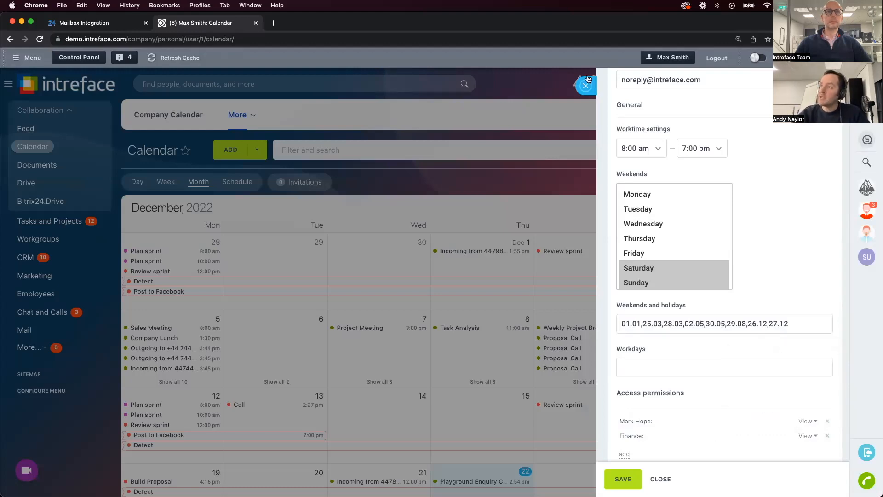
{"action": "left_click", "coordinate": [586, 86]}
Examine the user calendars available for display and the employees whose calendars can be added
{"action": "left_click", "coordinate": [792, 151]}
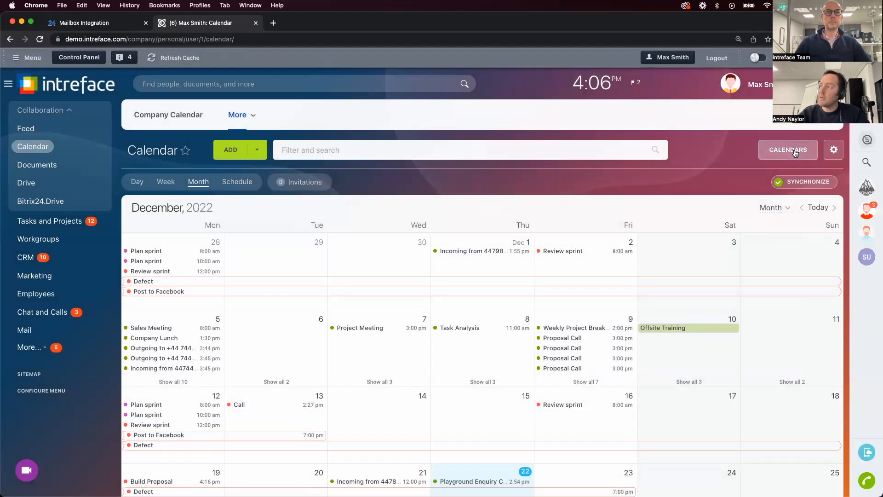
{"action": "left_click", "coordinate": [817, 88]}
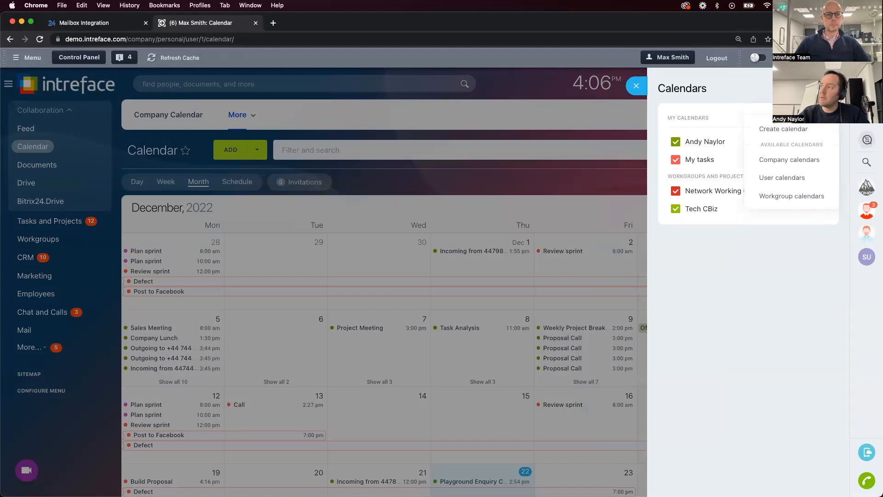
{"action": "left_click", "coordinate": [781, 178]}
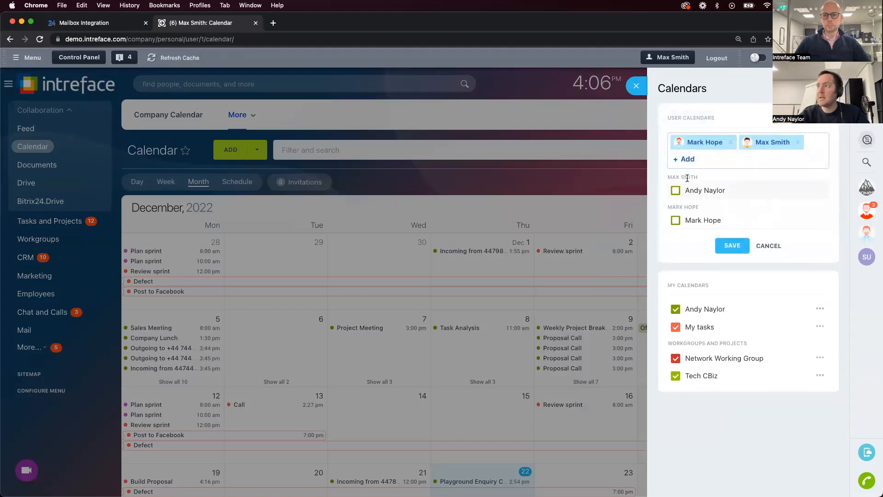
{"action": "left_click", "coordinate": [688, 159]}
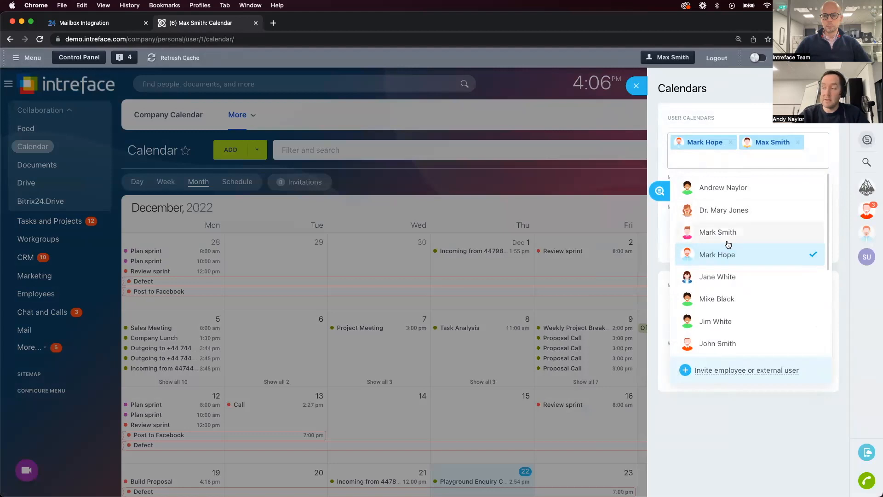
{"action": "left_click", "coordinate": [637, 90]}
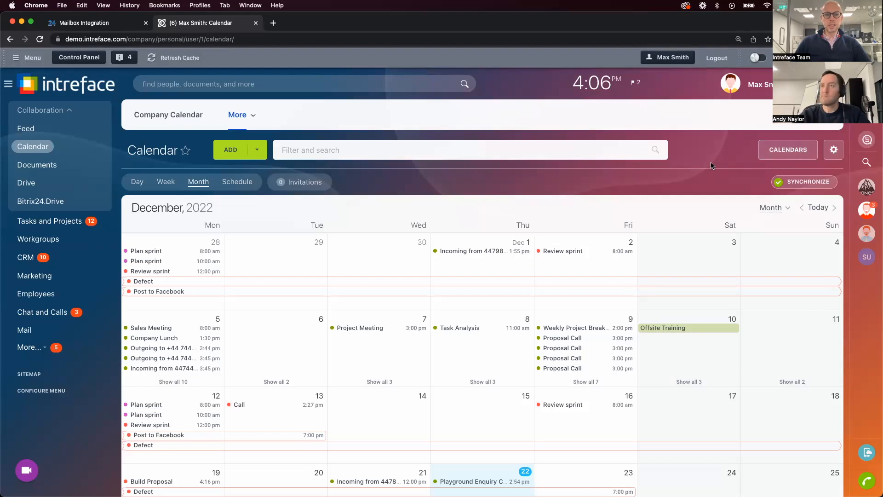
Switch to the DEMO INC. portal at demonstration.bitrix24.com and open its CRM leads
{"action": "left_click", "coordinate": [102, 22]}
{"action": "left_click", "coordinate": [454, 66]}
{"action": "left_click", "coordinate": [22, 66]}
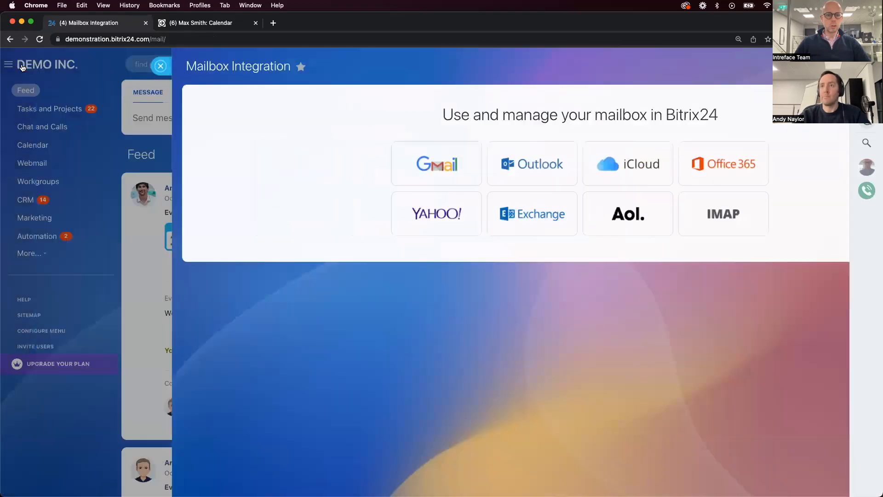
{"action": "left_click", "coordinate": [63, 205]}
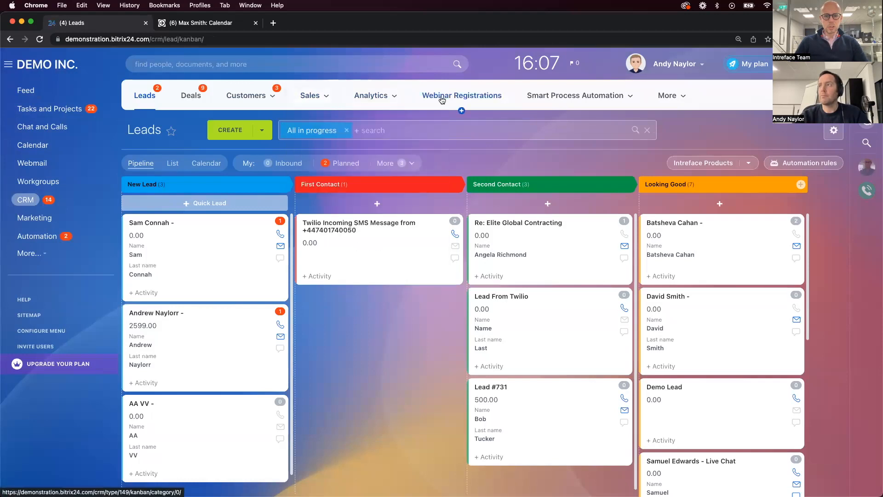
Open Other Settings in the Other section of the CRM settings
{"action": "mouse_move", "coordinate": [656, 102]}
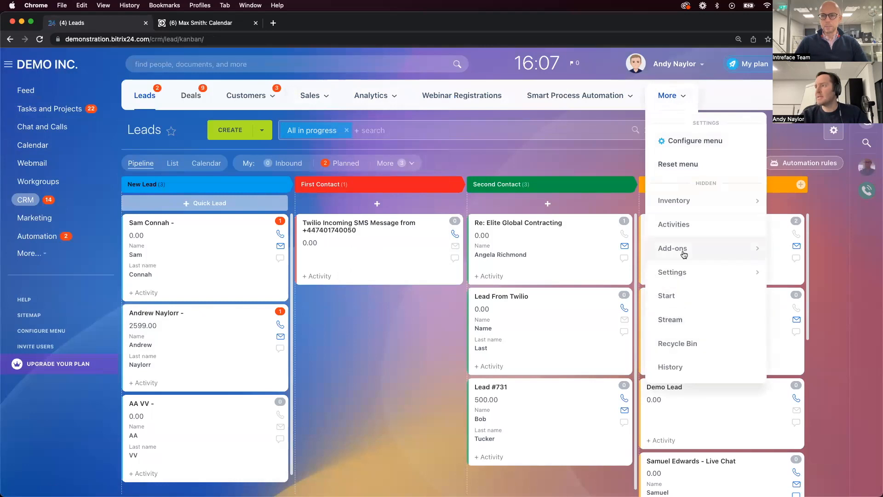
{"action": "mouse_move", "coordinate": [688, 211]}
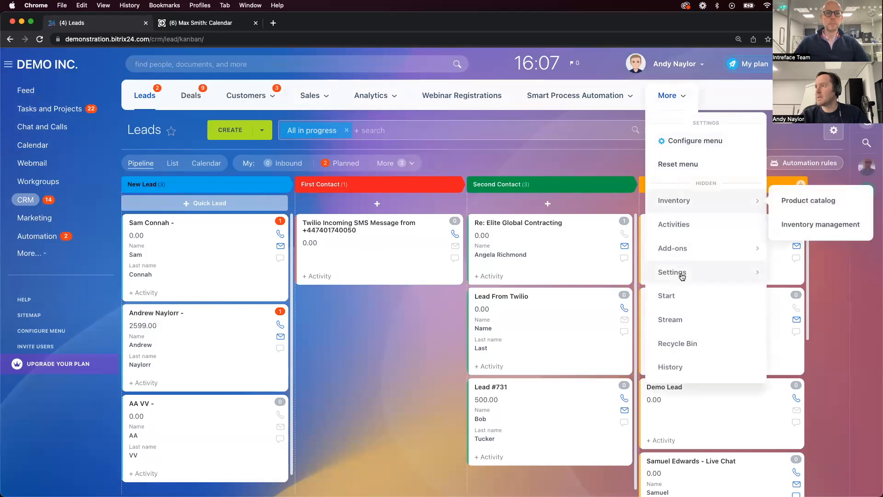
{"action": "mouse_move", "coordinate": [676, 274]}
{"action": "left_click", "coordinate": [570, 273]}
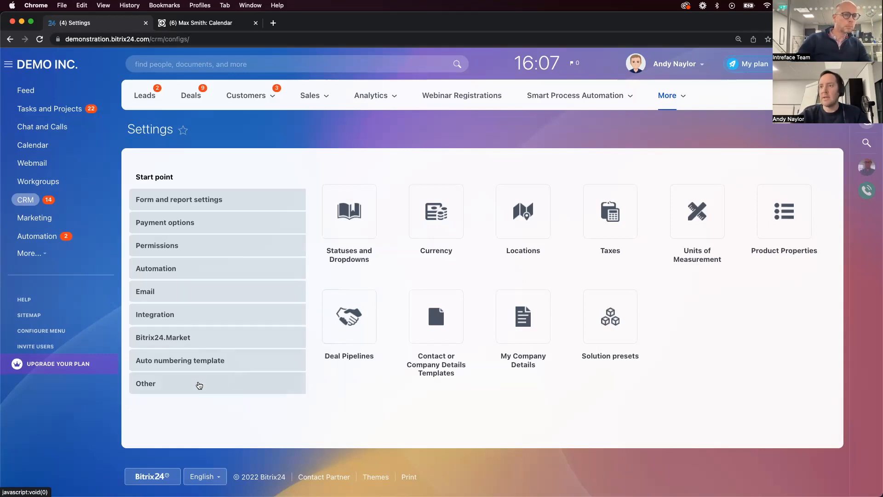
{"action": "left_click", "coordinate": [199, 388]}
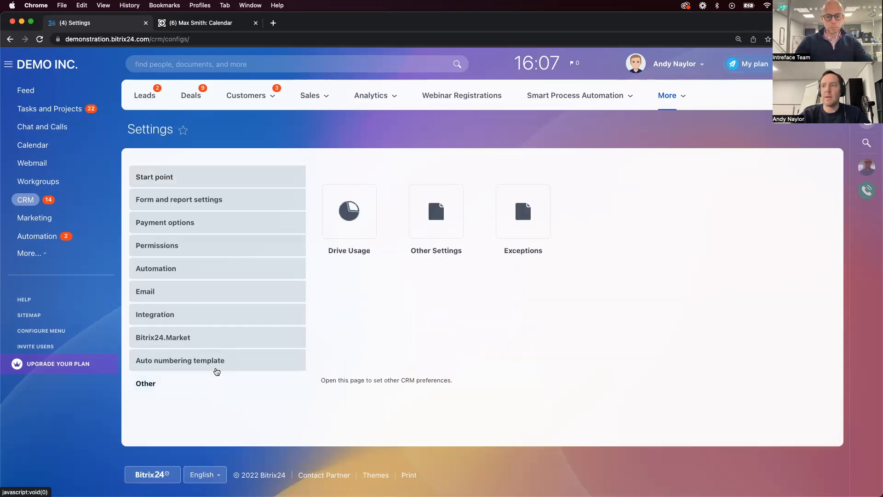
{"action": "left_click", "coordinate": [459, 207]}
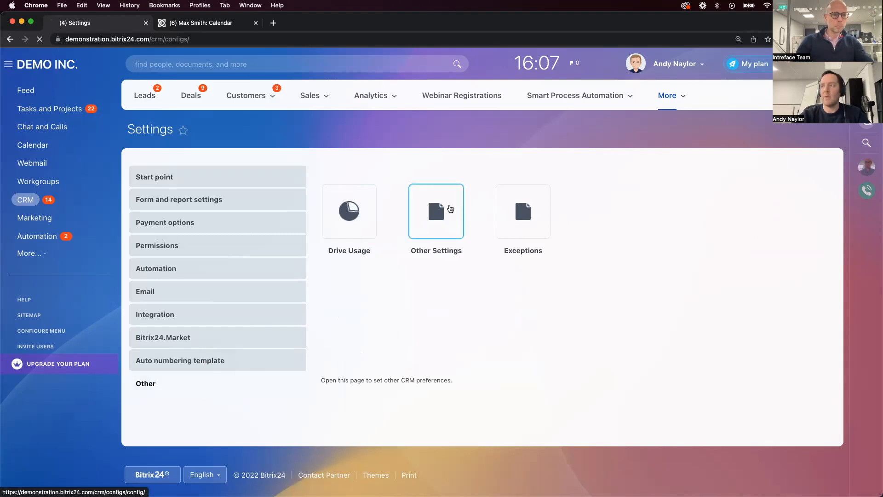
Examine the General CRM preferences down to the Show legacy invoices menu option, and check where Invoices sits under Sales
{"action": "scroll", "coordinate": [335, 310], "scroll_direction": "down", "scroll_amount": 5}
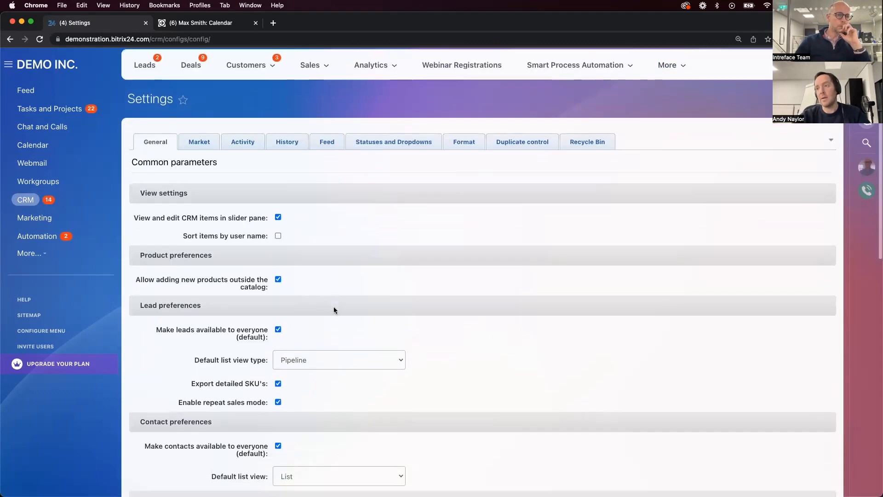
{"action": "scroll", "coordinate": [335, 309], "scroll_direction": "down", "scroll_amount": 4}
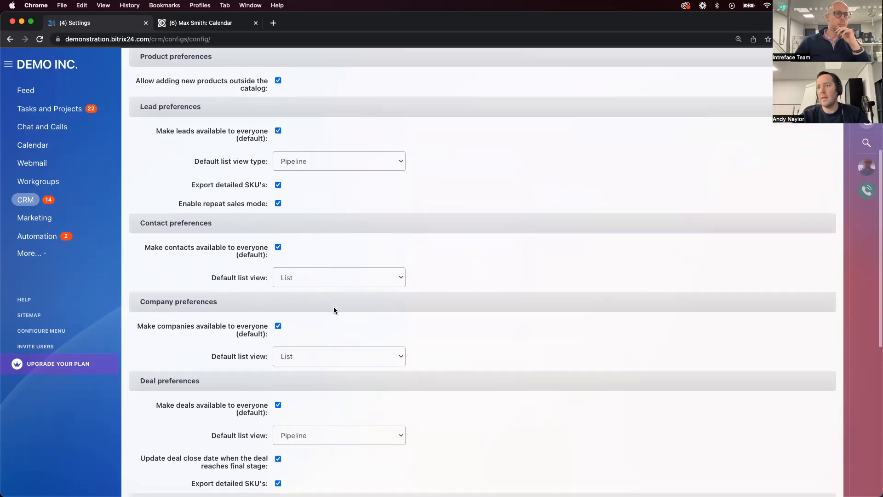
{"action": "scroll", "coordinate": [335, 309], "scroll_direction": "down", "scroll_amount": 2}
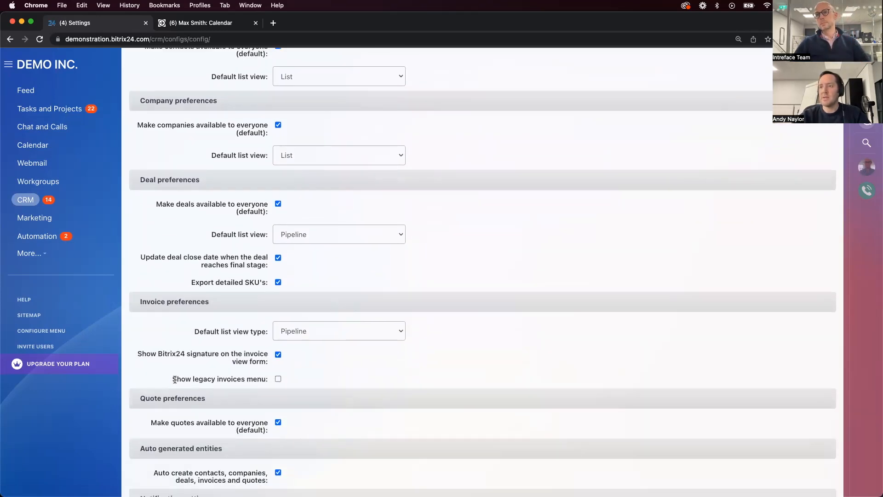
{"action": "left_click_drag", "start_coordinate": [174, 379], "coordinate": [269, 381]}
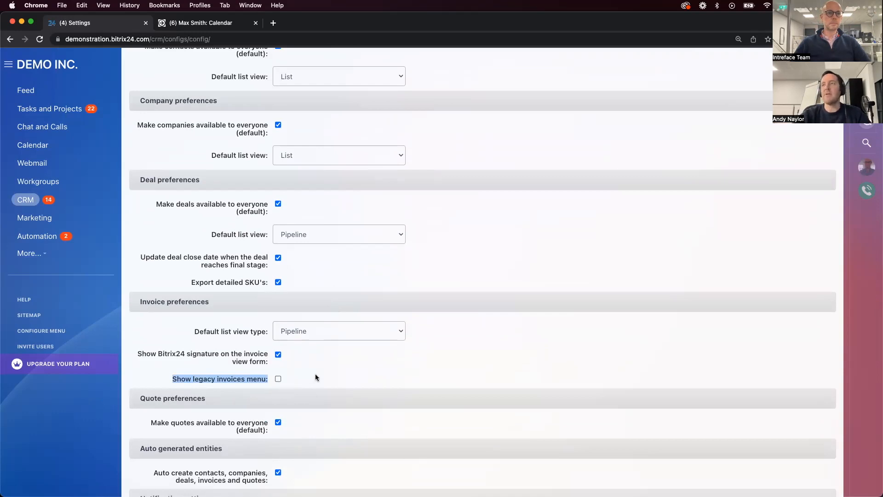
{"action": "scroll", "coordinate": [315, 374], "scroll_direction": "up", "scroll_amount": 15}
{"action": "left_click", "coordinate": [265, 90]}
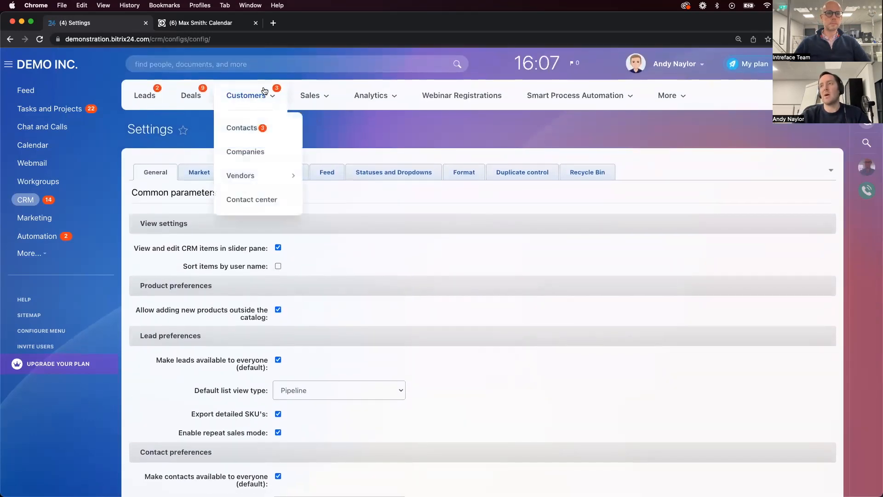
{"action": "left_click", "coordinate": [300, 98]}
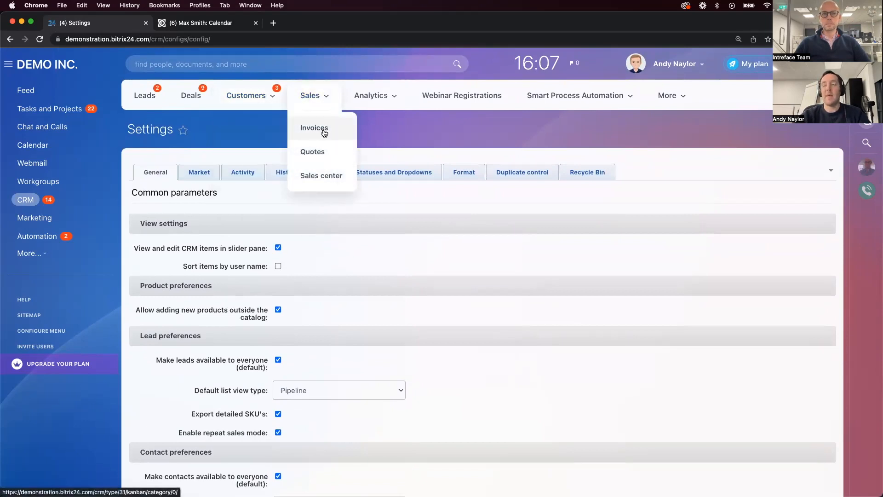
{"action": "left_click", "coordinate": [288, 266]}
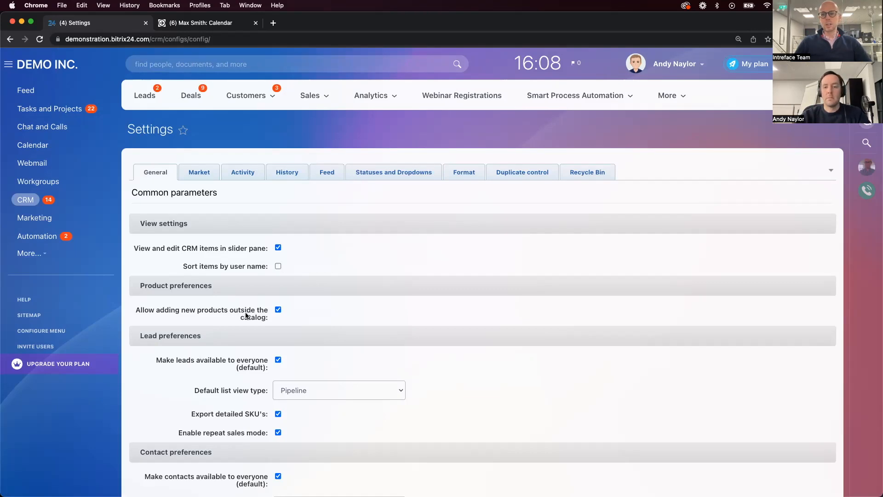
Add the Type field to the view form of the Cloud Opportunities deal pipeline cards and save the change
{"action": "left_click", "coordinate": [197, 96]}
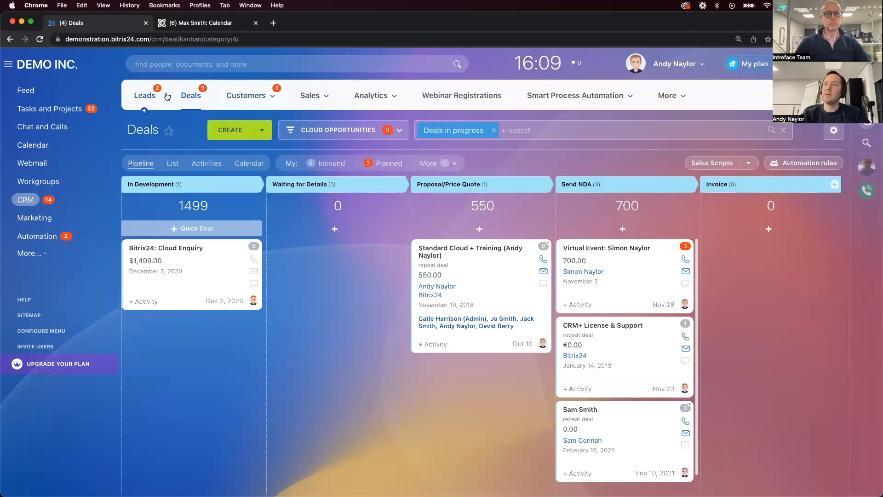
{"action": "left_click", "coordinate": [834, 132]}
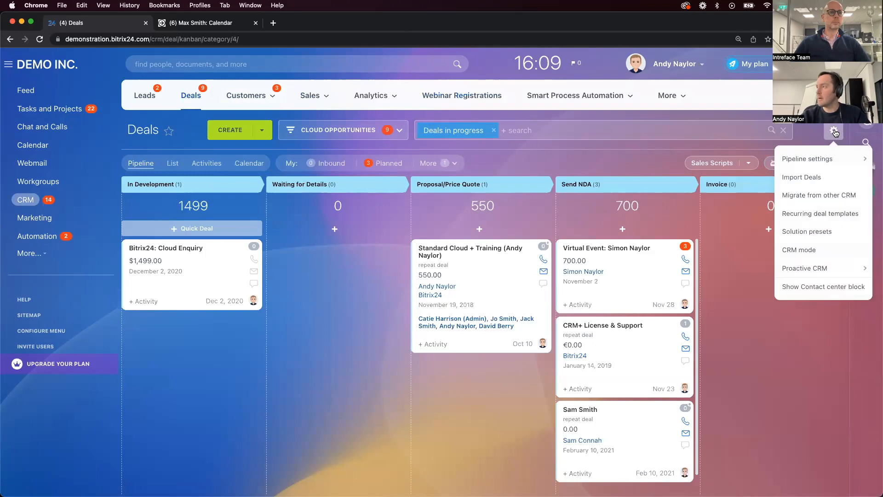
{"action": "mouse_move", "coordinate": [833, 158]}
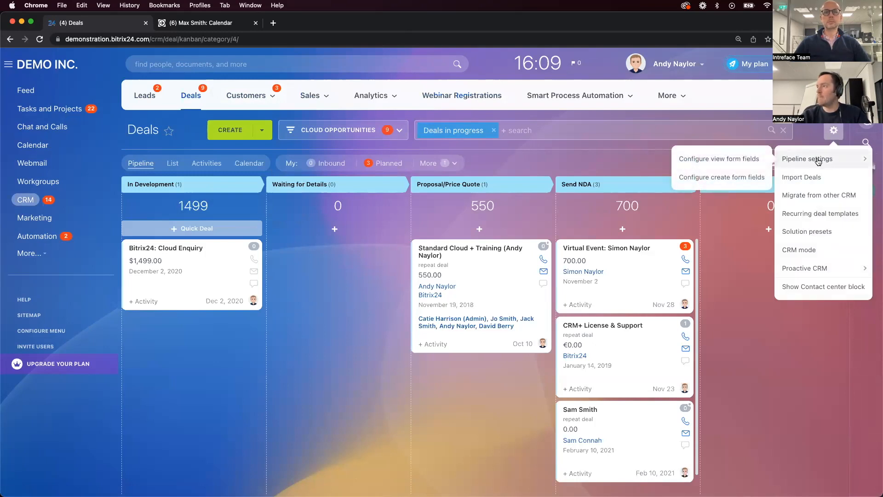
{"action": "left_click", "coordinate": [716, 163]}
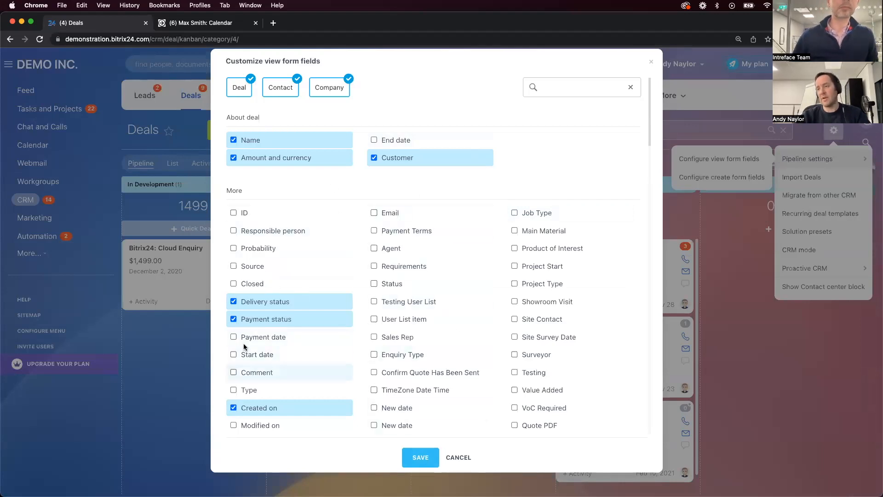
{"action": "left_click", "coordinate": [238, 394]}
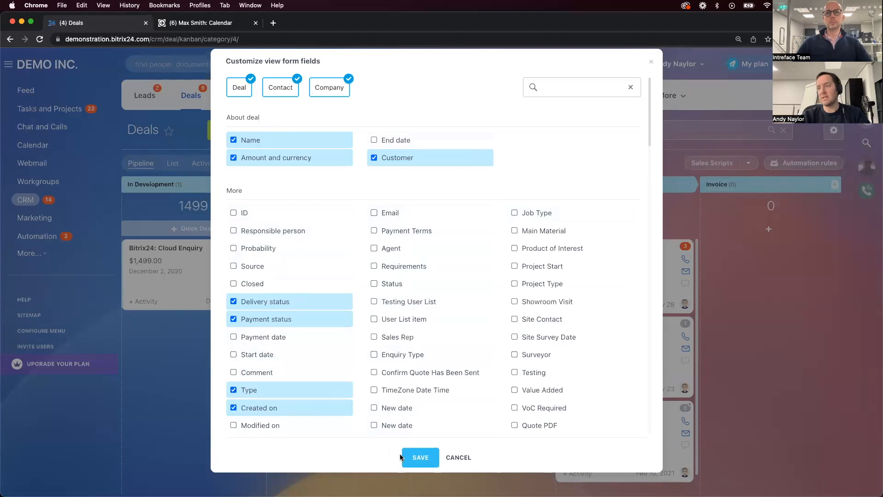
{"action": "left_click", "coordinate": [420, 458]}
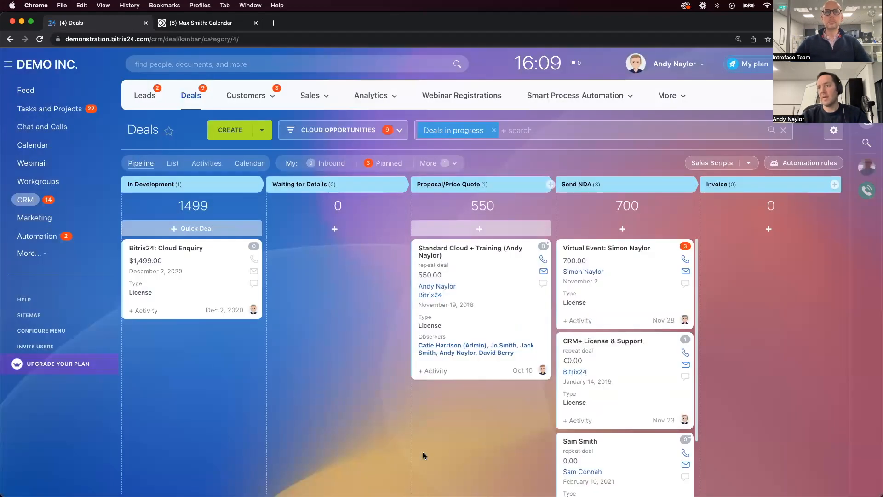
{"action": "left_click_drag", "start_coordinate": [133, 283], "coordinate": [140, 290]}
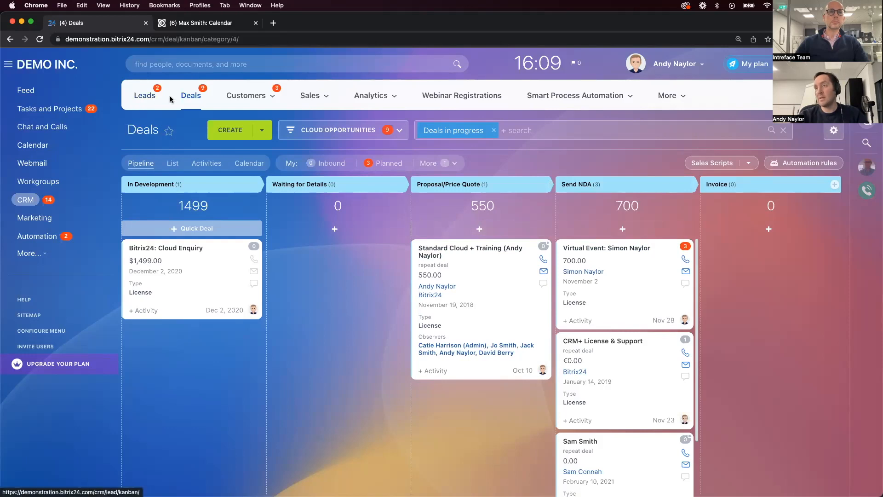
{"action": "left_click", "coordinate": [309, 95]}
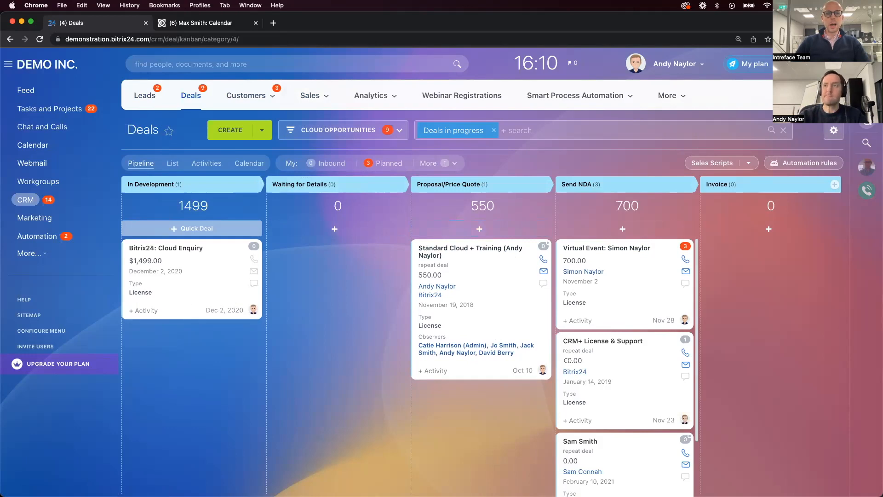
Switch to the Intreface demo portal at demo.intreface.com and open the Telephony add-on of its CRM
{"action": "left_click", "coordinate": [199, 24]}
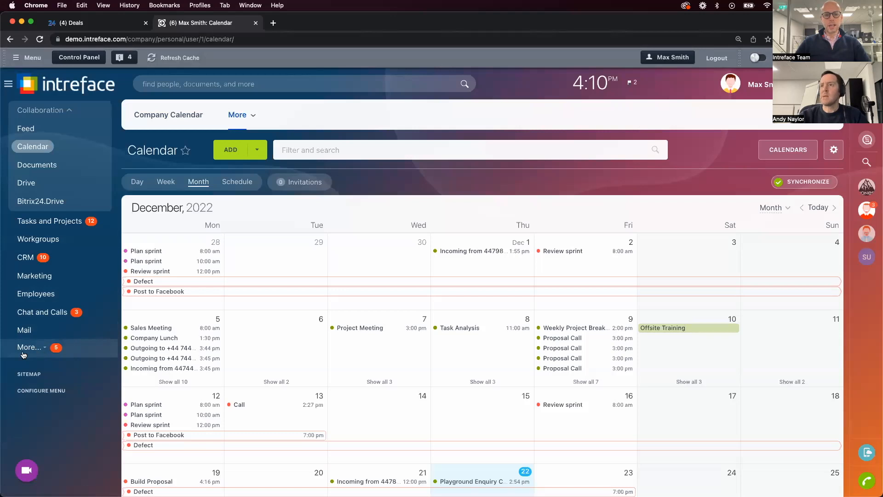
{"action": "left_click", "coordinate": [28, 260]}
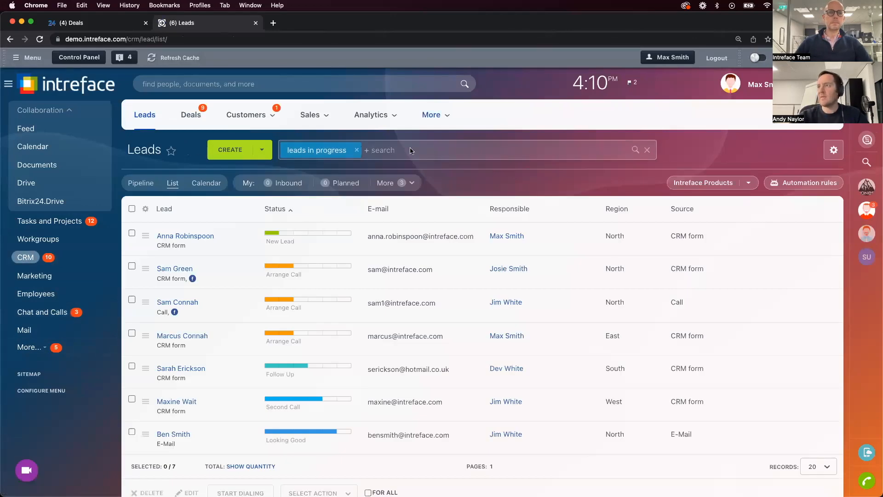
{"action": "left_click", "coordinate": [433, 115]}
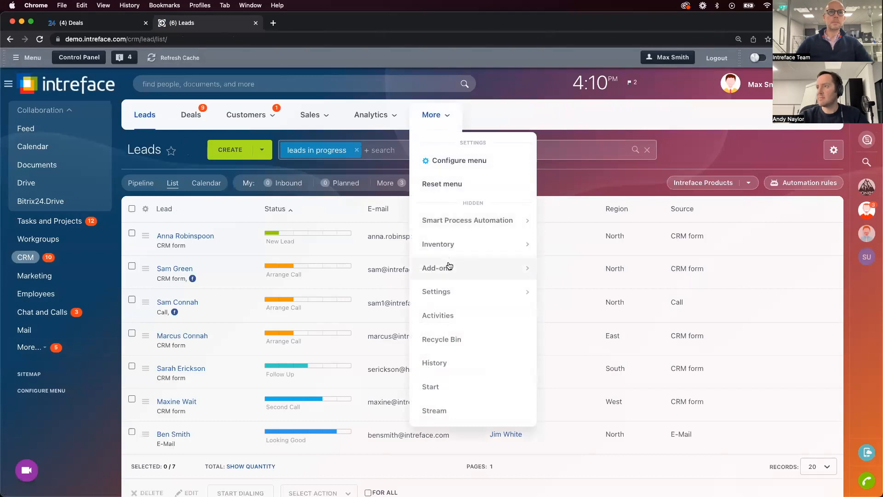
{"action": "mouse_move", "coordinate": [461, 268]}
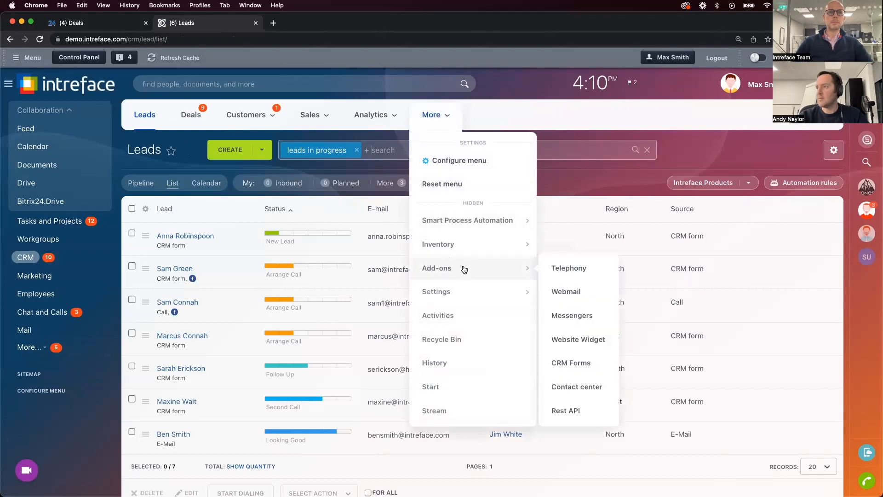
{"action": "left_click", "coordinate": [577, 269]}
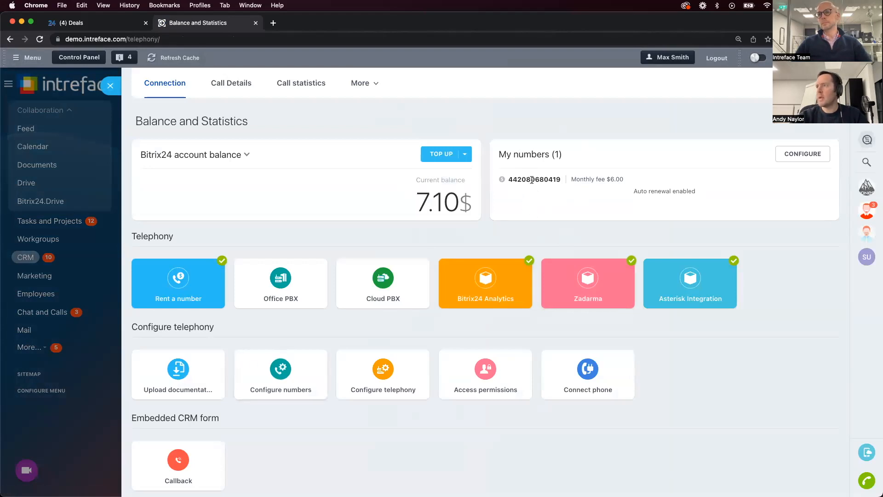
Open the rented phone number's configuration, examine the queue group choices for routing inbound calls, and return to the telephony overview
{"action": "left_click", "coordinate": [803, 155]}
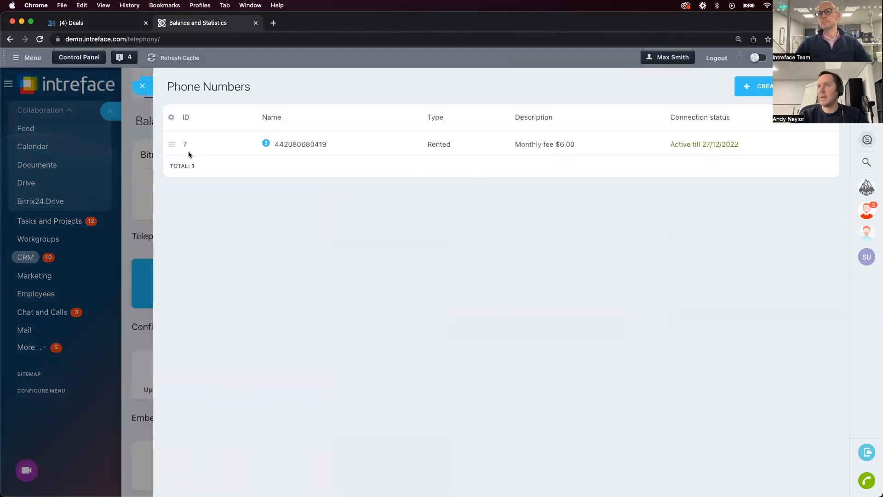
{"action": "left_click", "coordinate": [171, 145]}
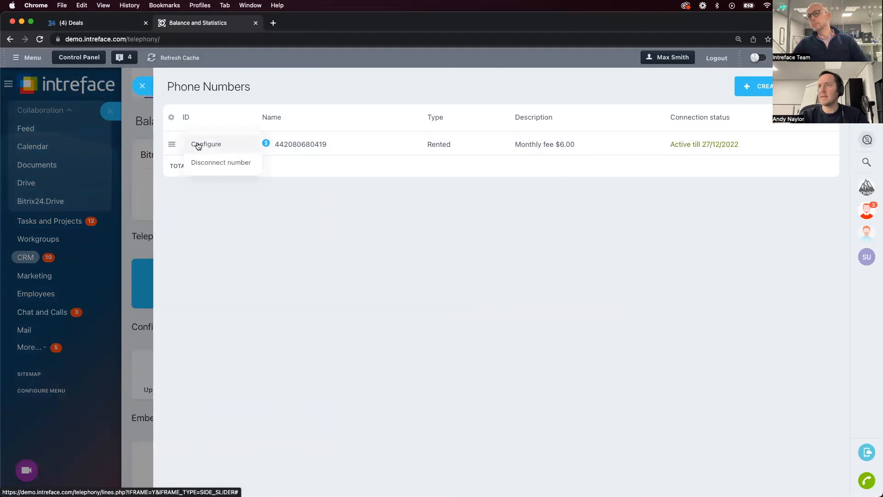
{"action": "left_click", "coordinate": [222, 145]}
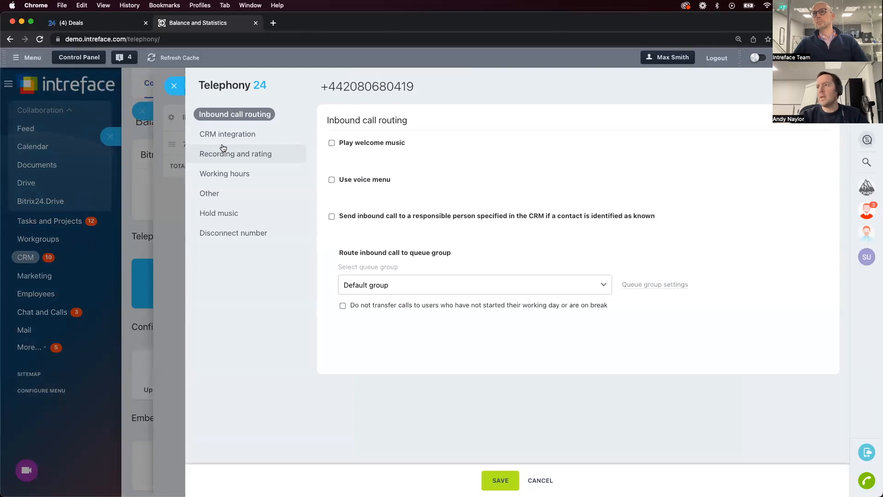
{"action": "left_click_drag", "start_coordinate": [335, 252], "coordinate": [427, 259]}
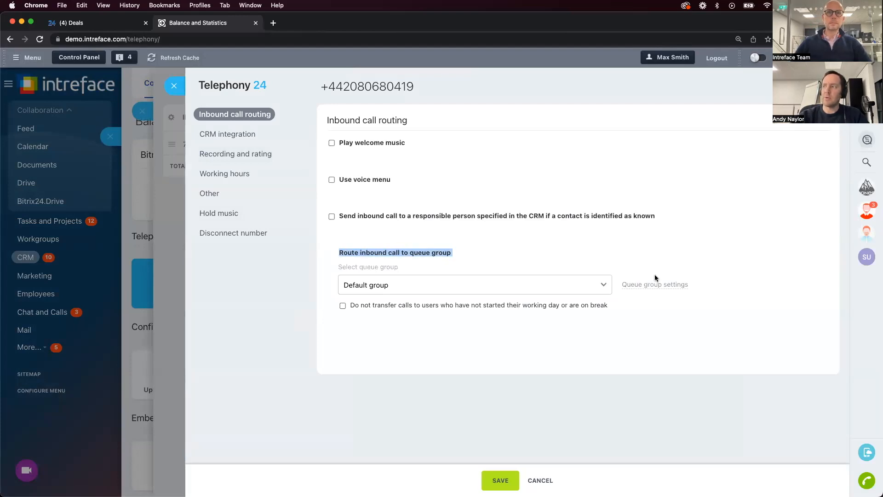
{"action": "left_click", "coordinate": [384, 286]}
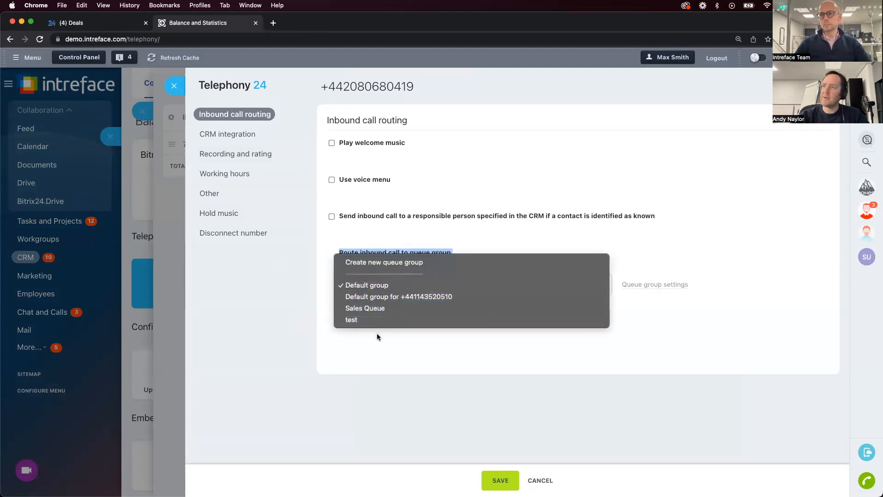
{"action": "left_click", "coordinate": [239, 340]}
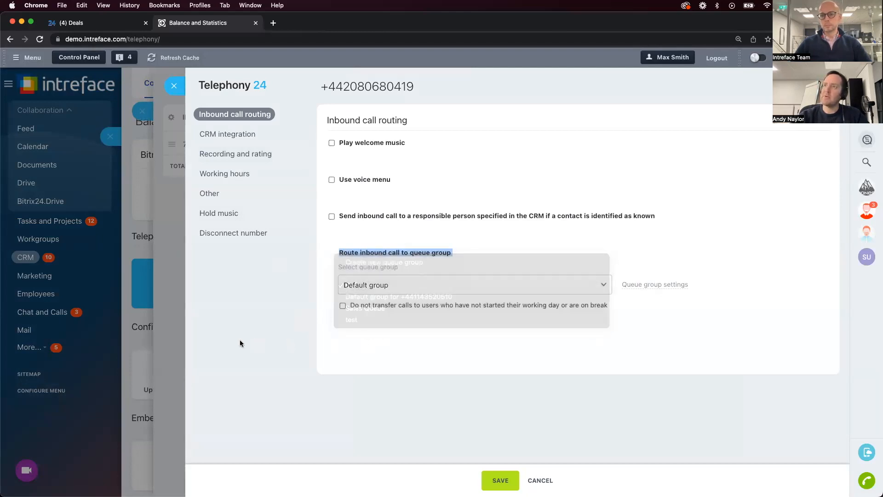
{"action": "left_click", "coordinate": [174, 86]}
{"action": "left_click", "coordinate": [142, 86]}
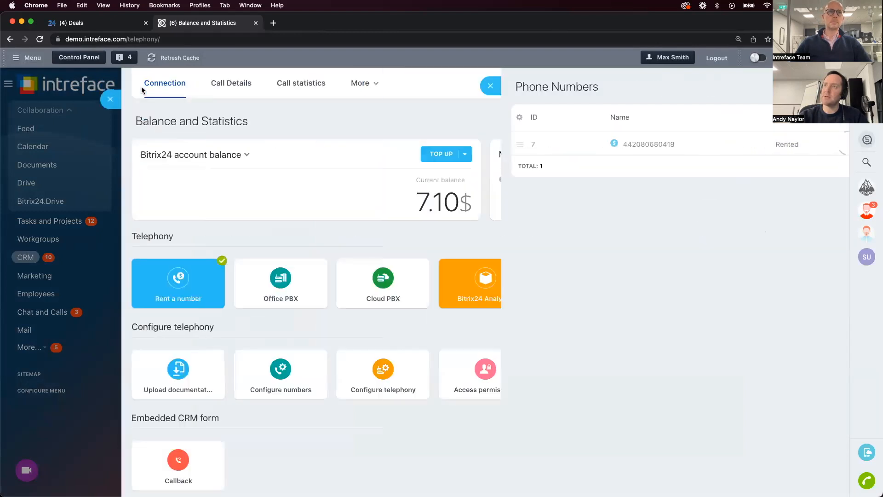
Start a new queue group in the telephony configuration and add three employees to answer its calls
{"action": "left_click", "coordinate": [383, 372]}
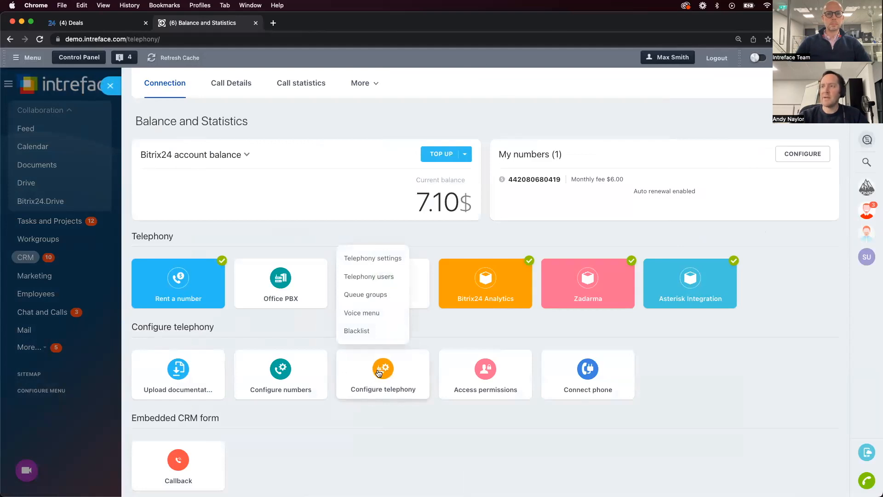
{"action": "left_click", "coordinate": [373, 297]}
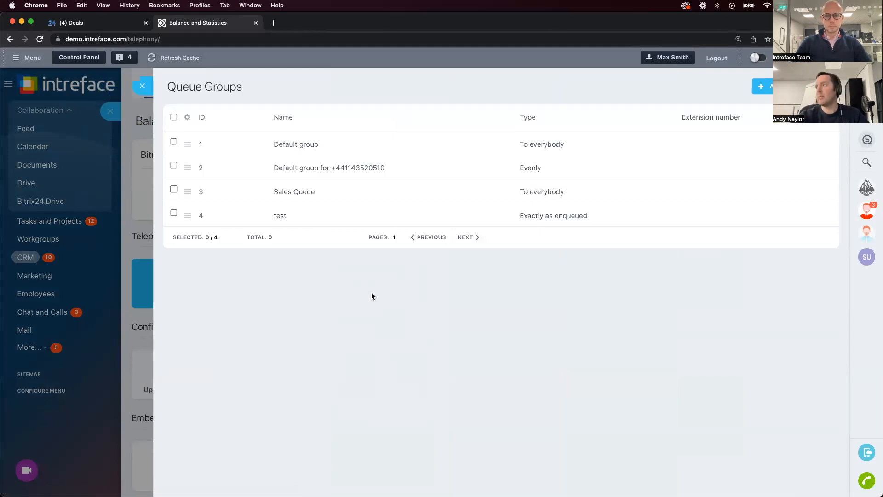
{"action": "left_click", "coordinate": [761, 86]}
{"action": "left_click", "coordinate": [256, 123]}
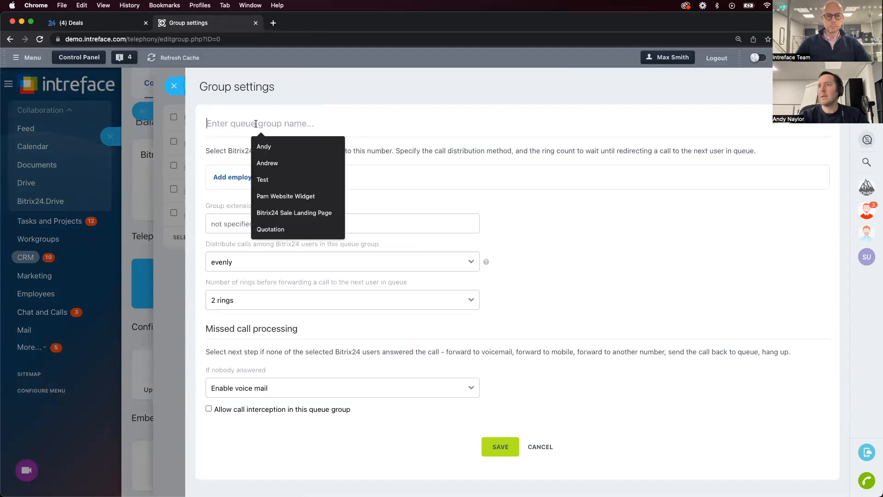
{"action": "left_click", "coordinate": [224, 196]}
{"action": "left_click", "coordinate": [235, 177]}
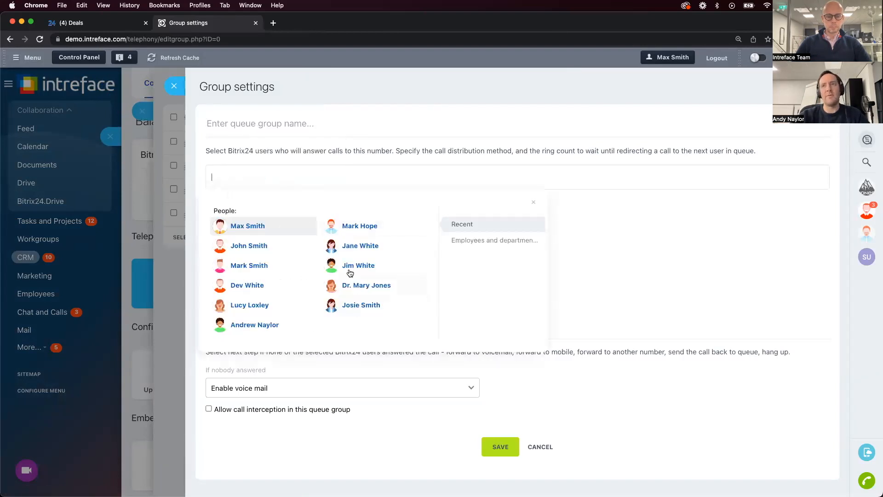
{"action": "left_click", "coordinate": [363, 245]}
{"action": "left_click", "coordinate": [356, 226]}
{"action": "left_click", "coordinate": [257, 248]}
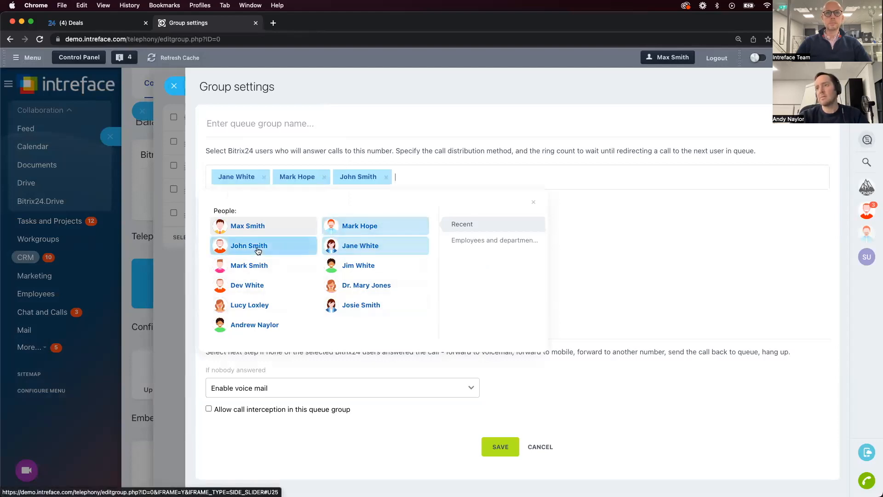
{"action": "left_click", "coordinate": [713, 307]}
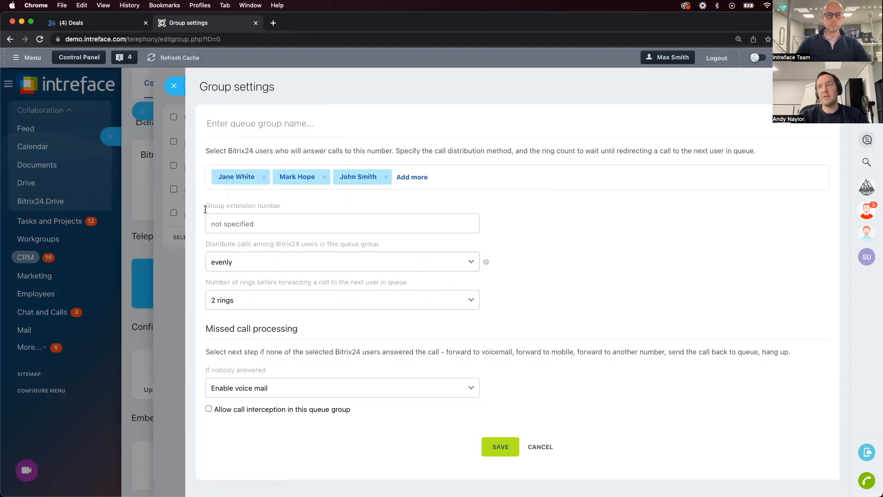
Point out the group extension number setting and set the queue group's call distribution to everybody
{"action": "left_click_drag", "start_coordinate": [207, 204], "coordinate": [267, 207]}
{"action": "left_click", "coordinate": [302, 205]}
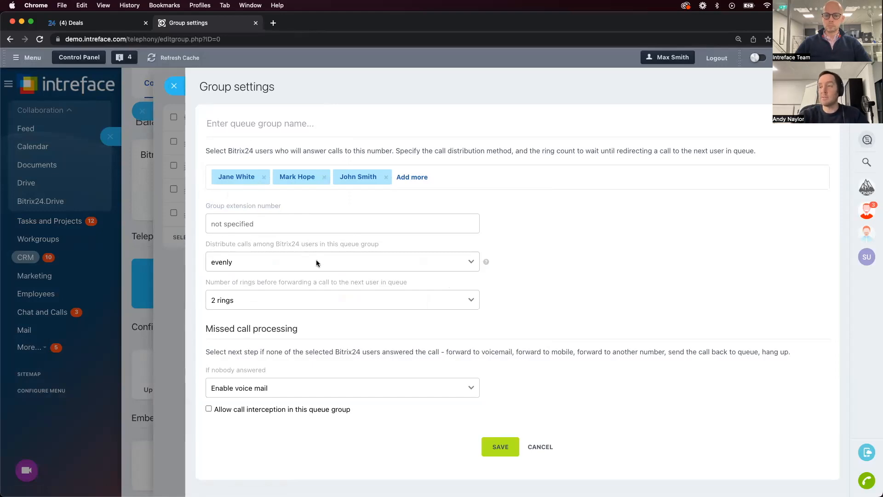
{"action": "left_click_drag", "start_coordinate": [206, 244], "coordinate": [379, 246]}
{"action": "left_click", "coordinate": [365, 258]}
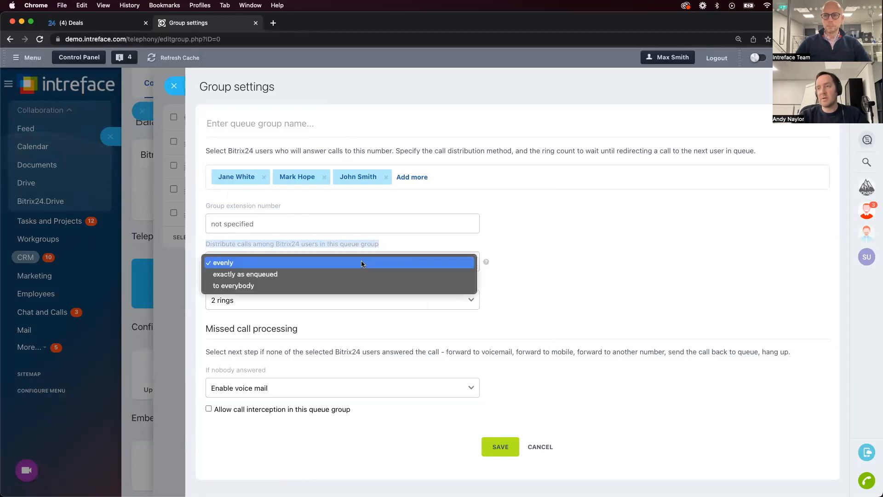
{"action": "left_click", "coordinate": [351, 284]}
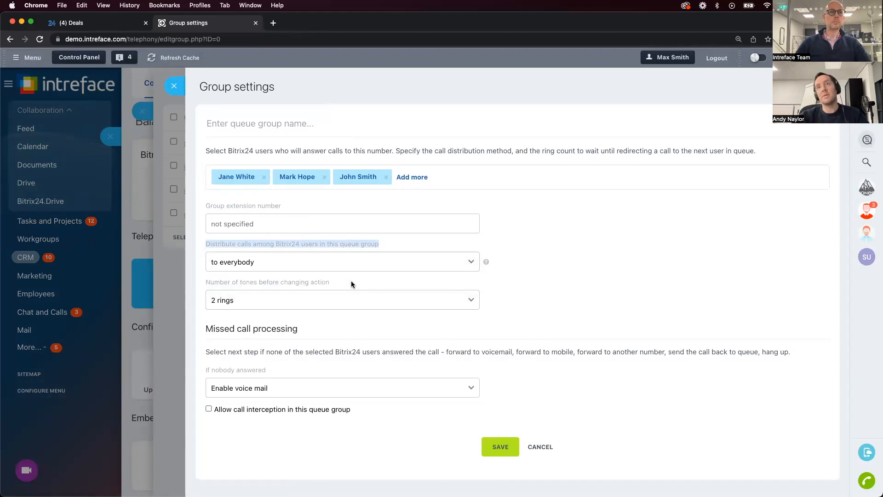
{"action": "left_click", "coordinate": [265, 266]}
{"action": "left_click", "coordinate": [265, 264]}
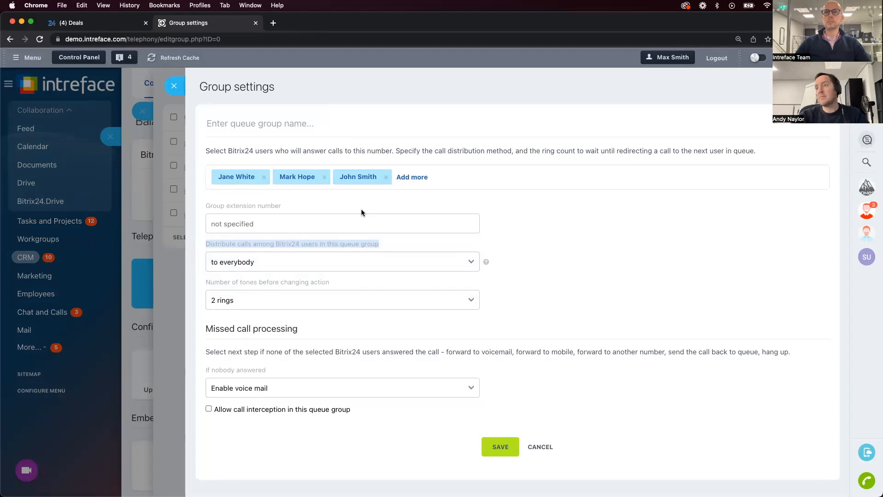
Try the "exactly as enqueued" call distribution for the queue group and switch it to "evenly"
{"action": "left_click", "coordinate": [291, 268]}
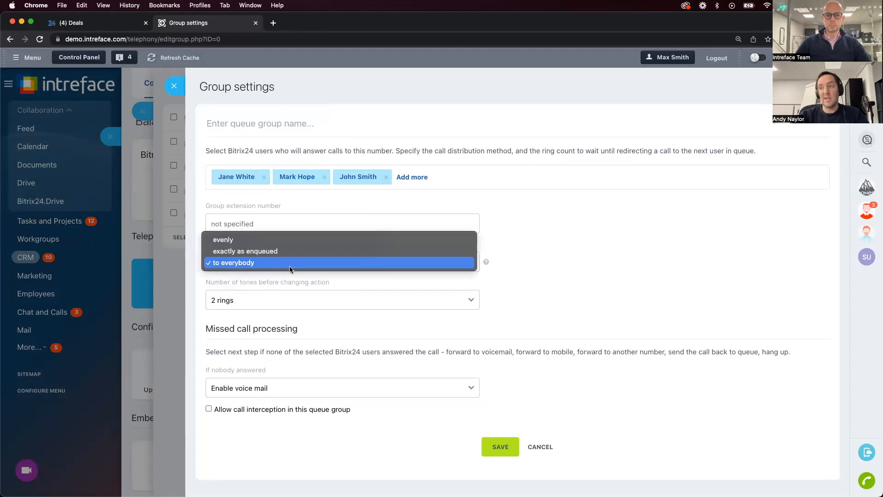
{"action": "left_click", "coordinate": [289, 251]}
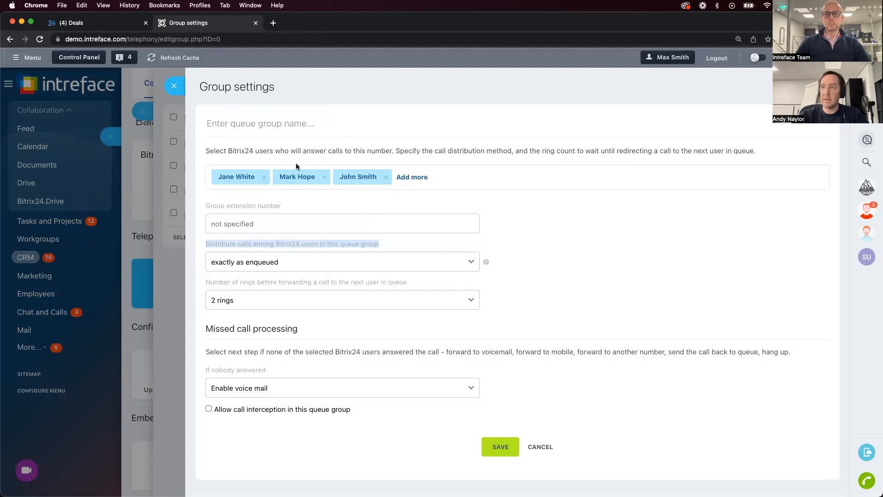
{"action": "left_click", "coordinate": [267, 264]}
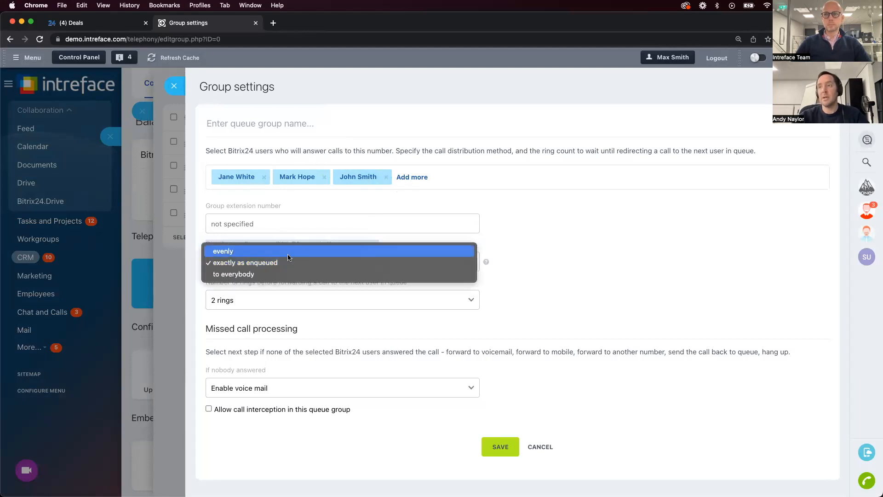
{"action": "left_click", "coordinate": [287, 252]}
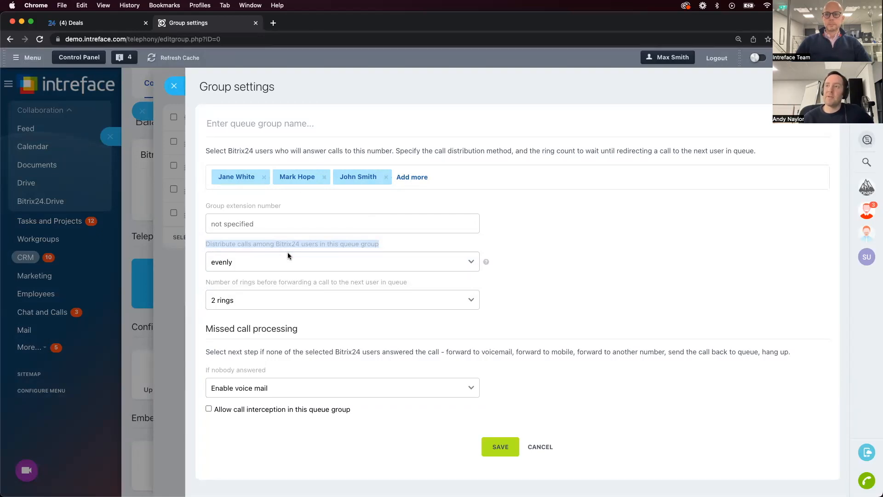
Discard the new queue group without saving and return to the telephony Balance and Statistics page
{"action": "left_click", "coordinate": [245, 117]}
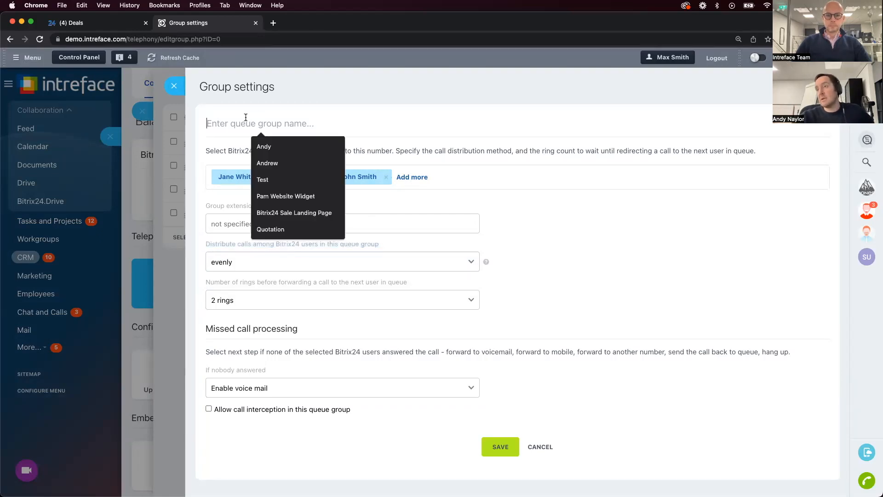
{"action": "left_click", "coordinate": [174, 86]}
{"action": "left_click", "coordinate": [142, 84]}
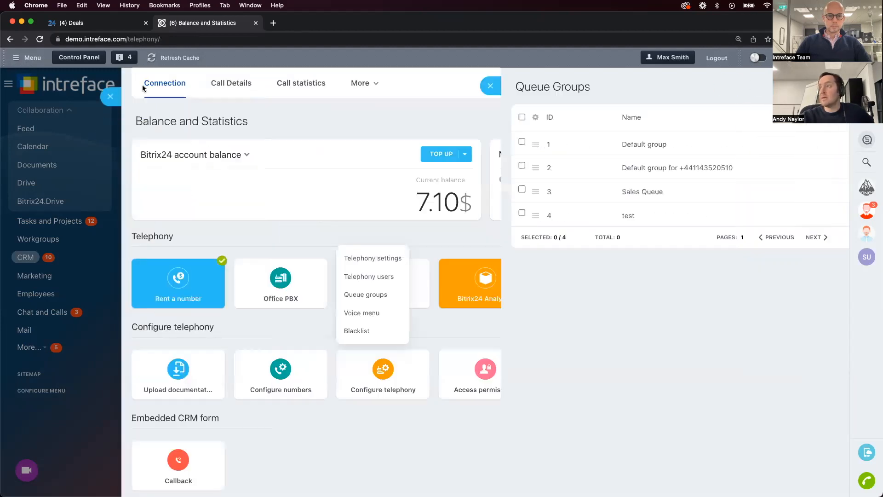
{"action": "left_click", "coordinate": [813, 153]}
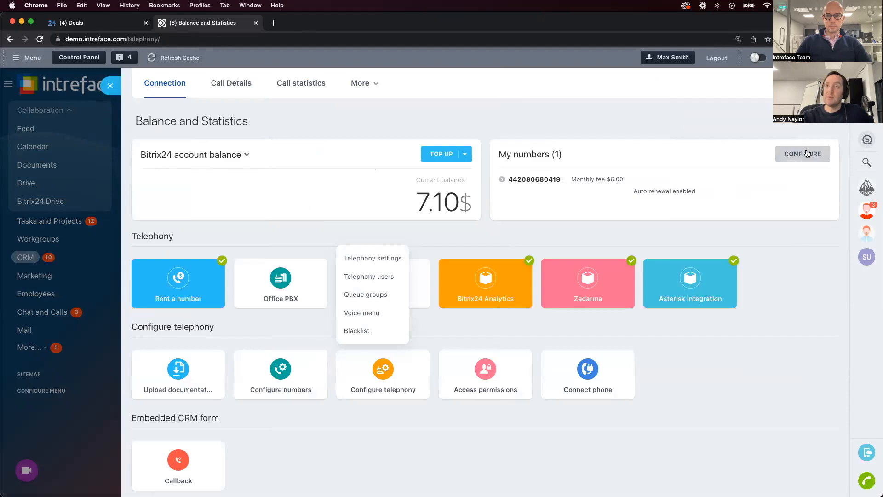
{"action": "left_click", "coordinate": [537, 224]}
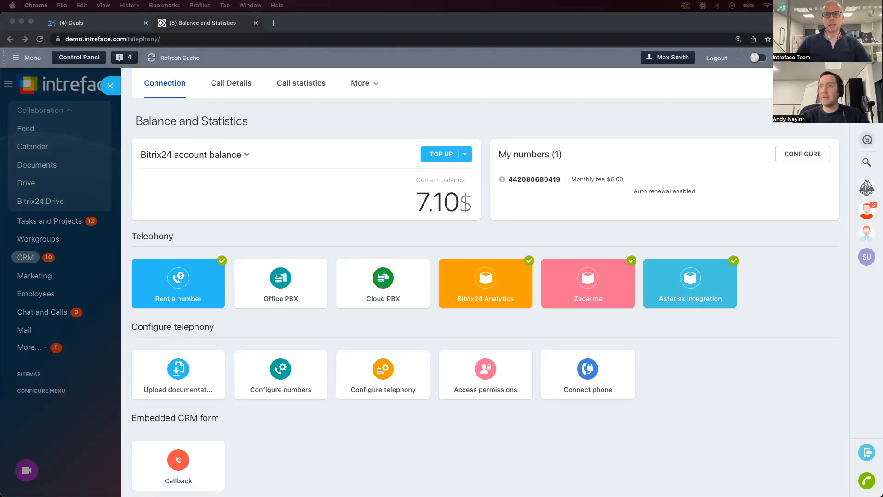
Leave the telephony page and open the CRM Forms add-on
{"action": "left_click", "coordinate": [110, 87]}
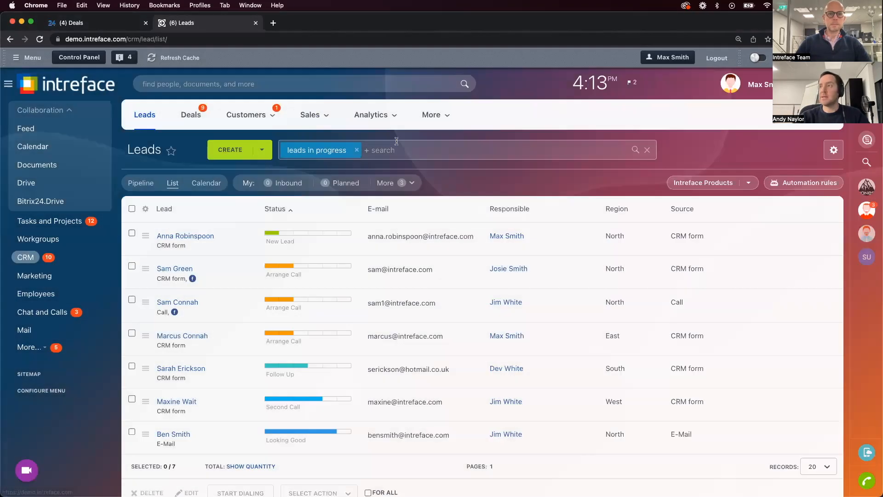
{"action": "left_click", "coordinate": [446, 112]}
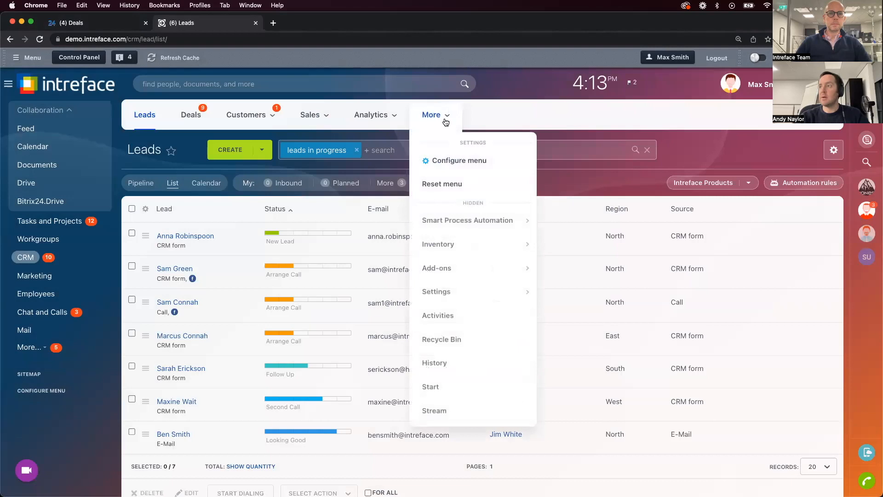
{"action": "mouse_move", "coordinate": [440, 273]}
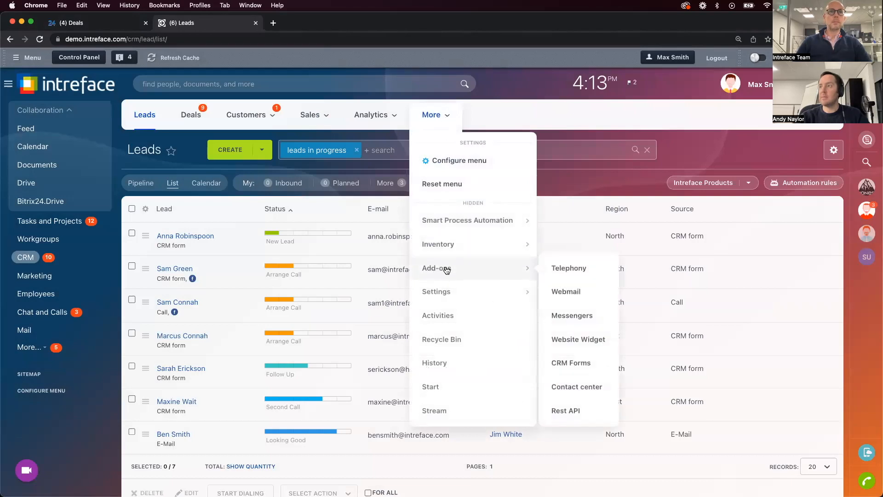
{"action": "left_click", "coordinate": [582, 370]}
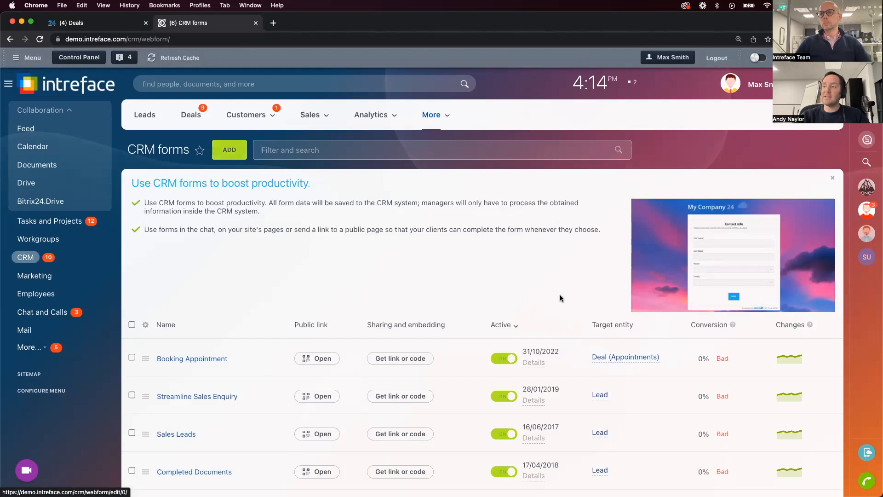
Open the Booking Appointment form's sharing and embedding options, copy its website page code and close the options
{"action": "left_click", "coordinate": [394, 359]}
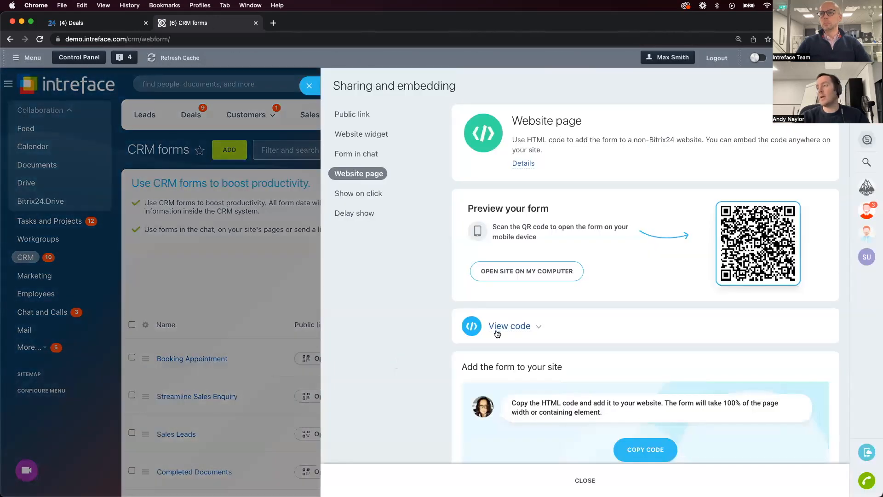
{"action": "left_click", "coordinate": [646, 451]}
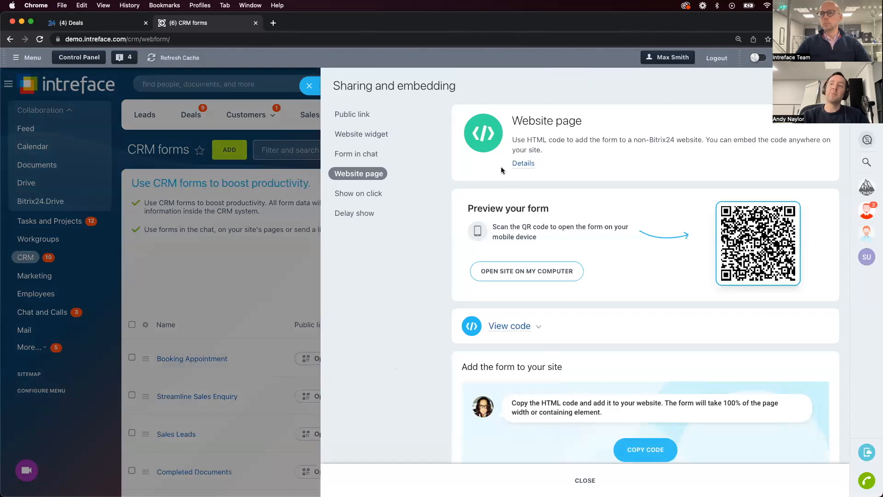
{"action": "left_click", "coordinate": [307, 86]}
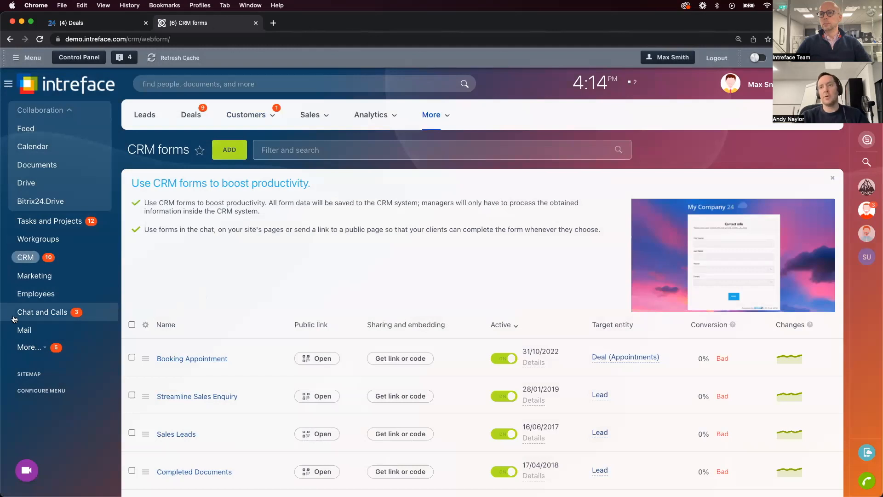
View the application Market from the hidden main menu items and return to the CRM forms list
{"action": "left_click", "coordinate": [32, 347]}
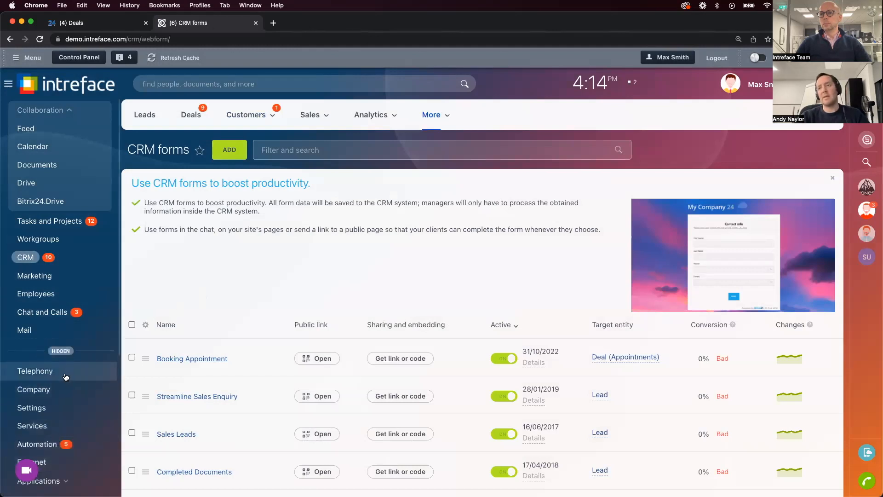
{"action": "scroll", "coordinate": [67, 376], "scroll_direction": "down", "scroll_amount": 2}
{"action": "scroll", "coordinate": [67, 376], "scroll_direction": "down", "scroll_amount": 1}
{"action": "left_click", "coordinate": [64, 396]}
{"action": "left_click", "coordinate": [64, 396]}
{"action": "scroll", "coordinate": [64, 397], "scroll_direction": "down", "scroll_amount": 2}
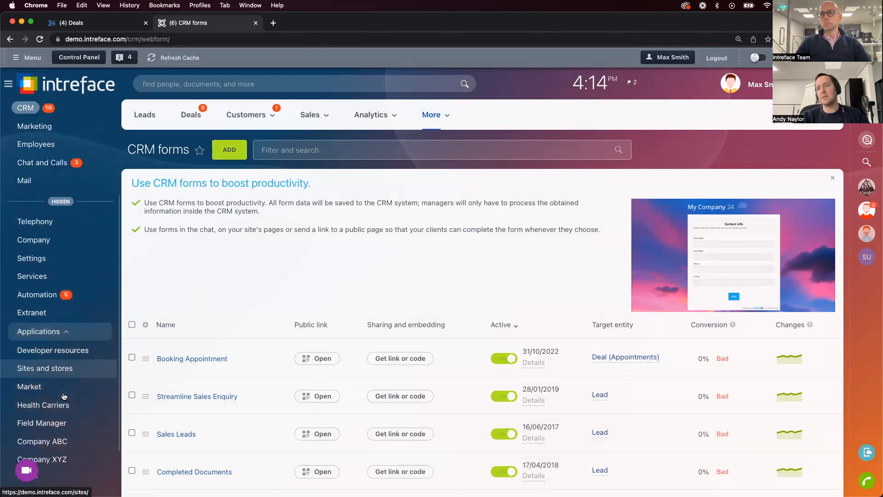
{"action": "left_click", "coordinate": [39, 376]}
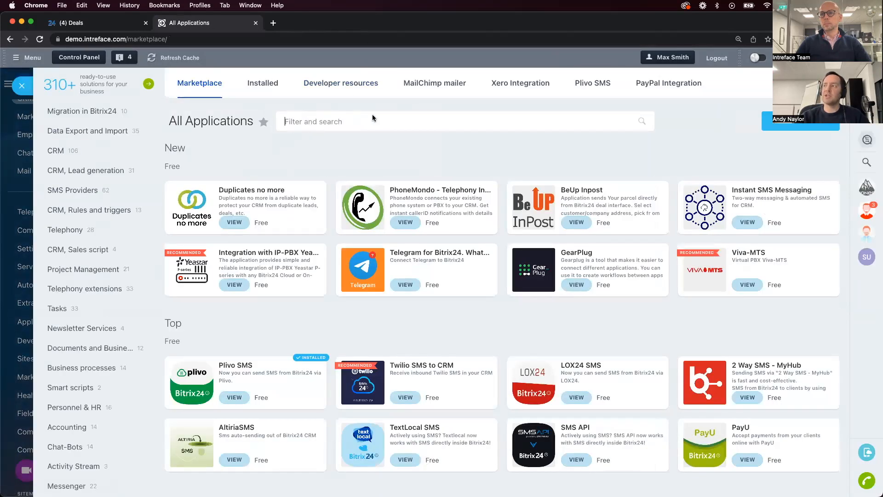
{"action": "left_click", "coordinate": [22, 86]}
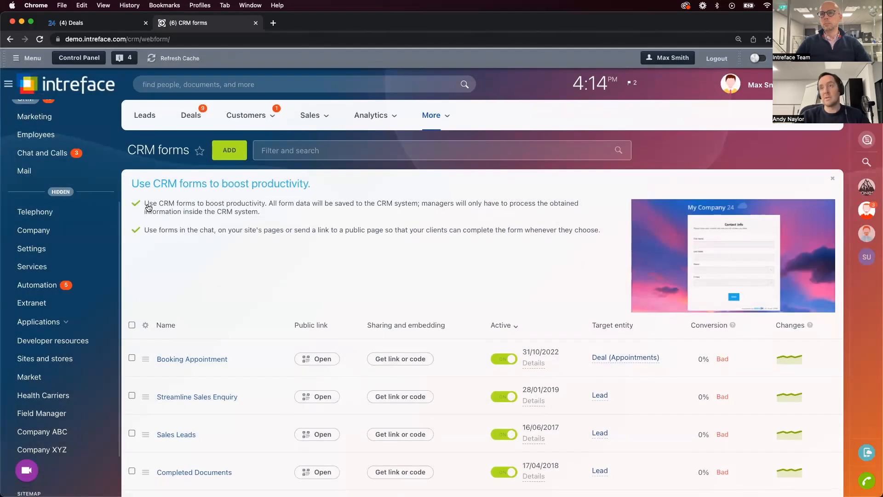
{"action": "scroll", "coordinate": [64, 203], "scroll_direction": "up", "scroll_amount": 4}
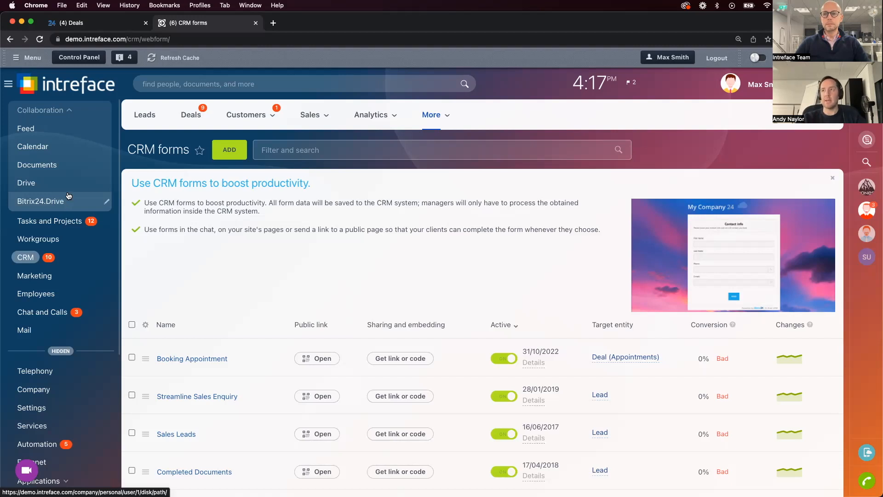
Open the Business Processes page from the Automation section of the CRM settings
{"action": "left_click", "coordinate": [431, 114]}
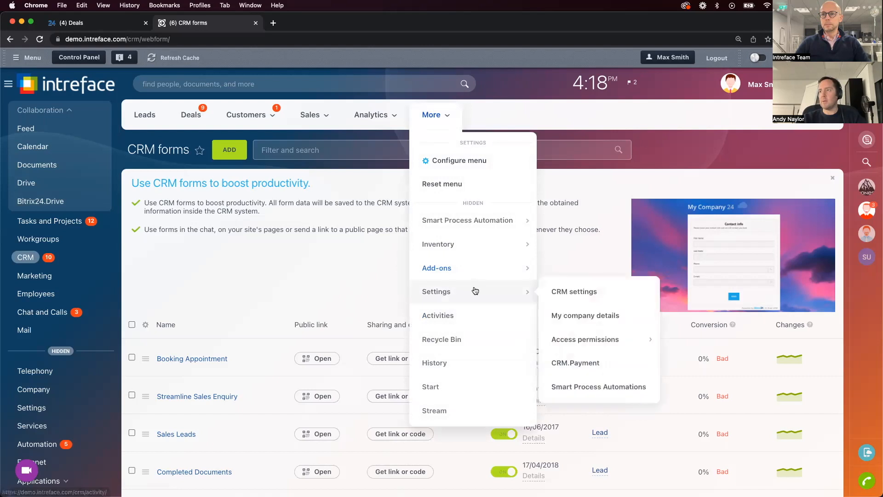
{"action": "scroll", "coordinate": [479, 243], "scroll_direction": "down", "scroll_amount": 1}
{"action": "scroll", "coordinate": [508, 202], "scroll_direction": "up", "scroll_amount": 1}
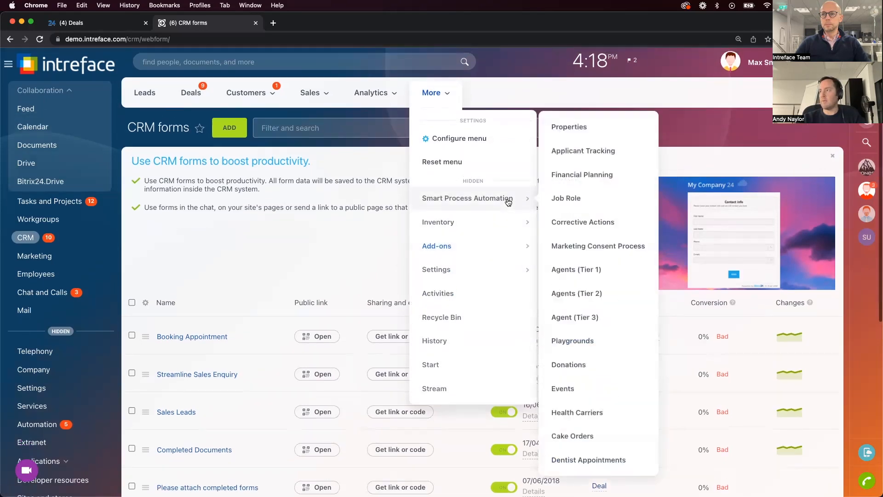
{"action": "mouse_move", "coordinate": [475, 250]}
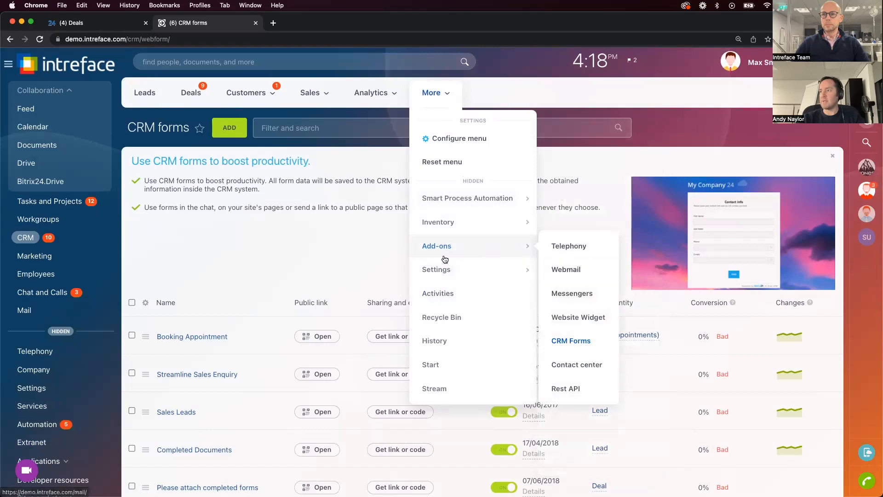
{"action": "mouse_move", "coordinate": [476, 224]}
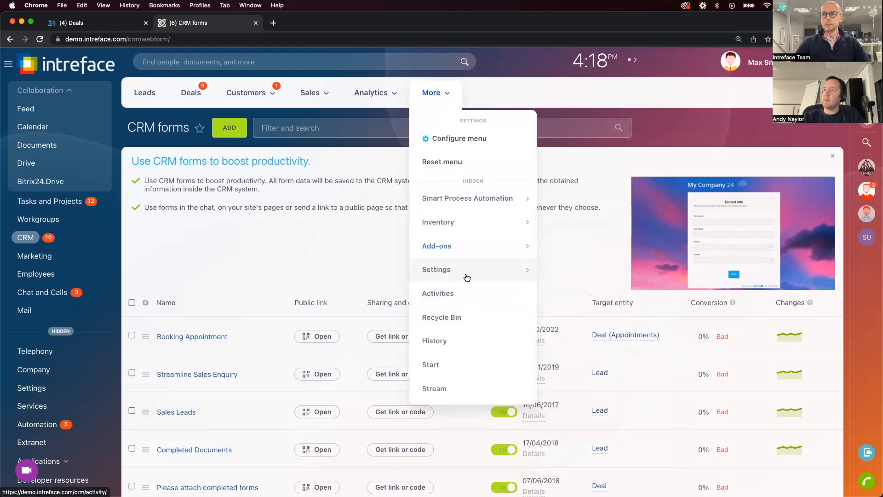
{"action": "mouse_move", "coordinate": [465, 275]}
{"action": "left_click", "coordinate": [578, 271]}
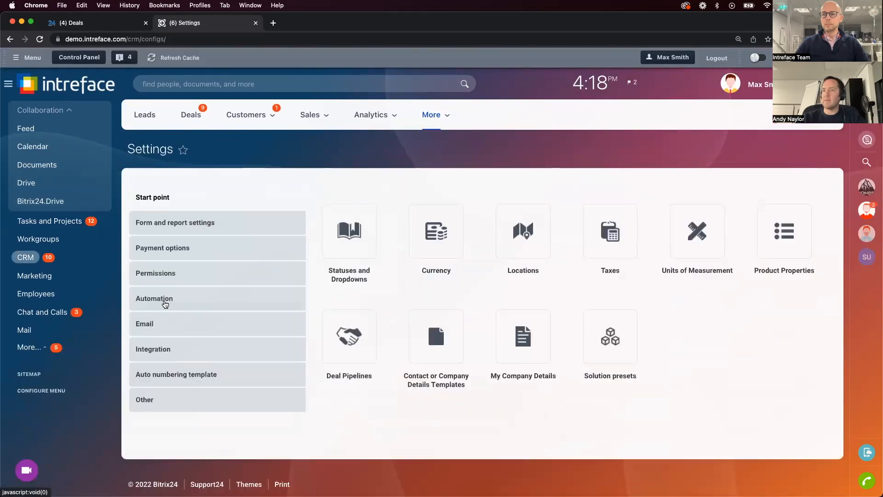
{"action": "left_click", "coordinate": [165, 304]}
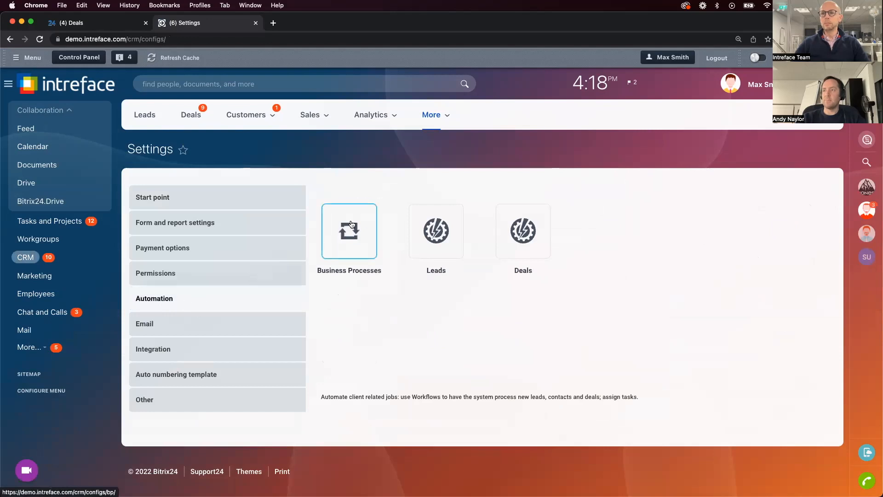
{"action": "left_click", "coordinate": [349, 229]}
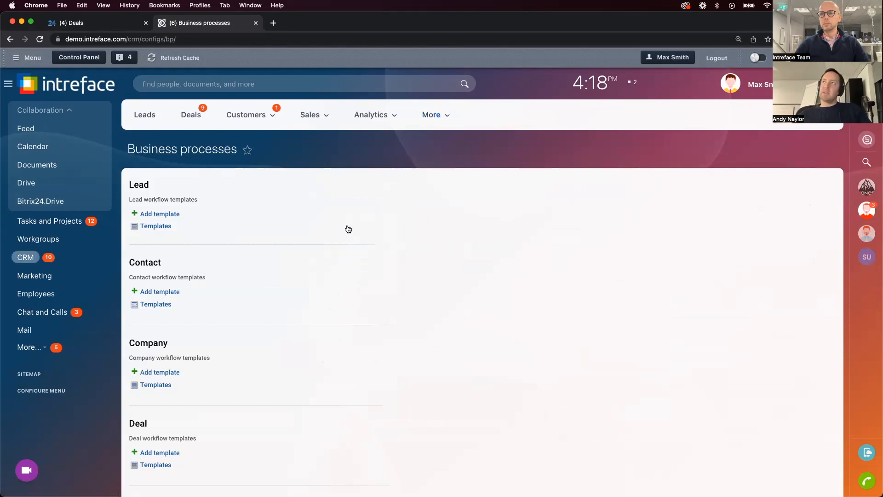
Add a new deal workflow template and title it "Change of Field"
{"action": "scroll", "coordinate": [348, 229], "scroll_direction": "down", "scroll_amount": 5}
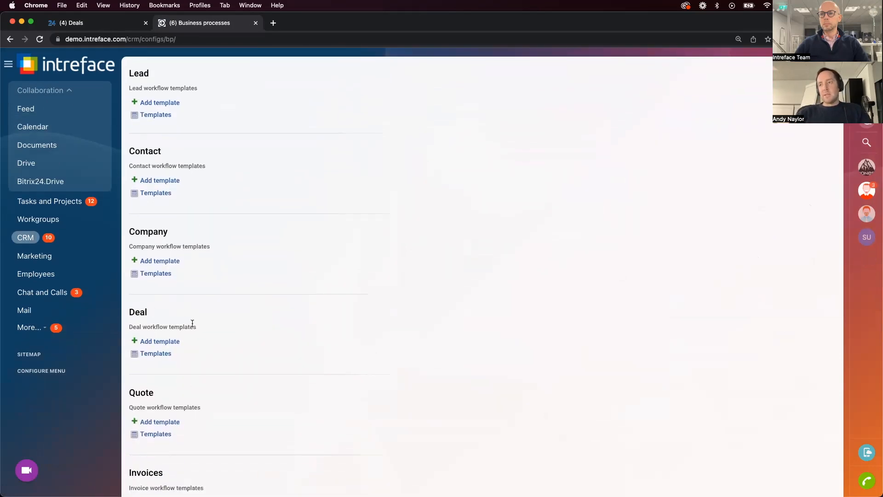
{"action": "left_click", "coordinate": [170, 342]}
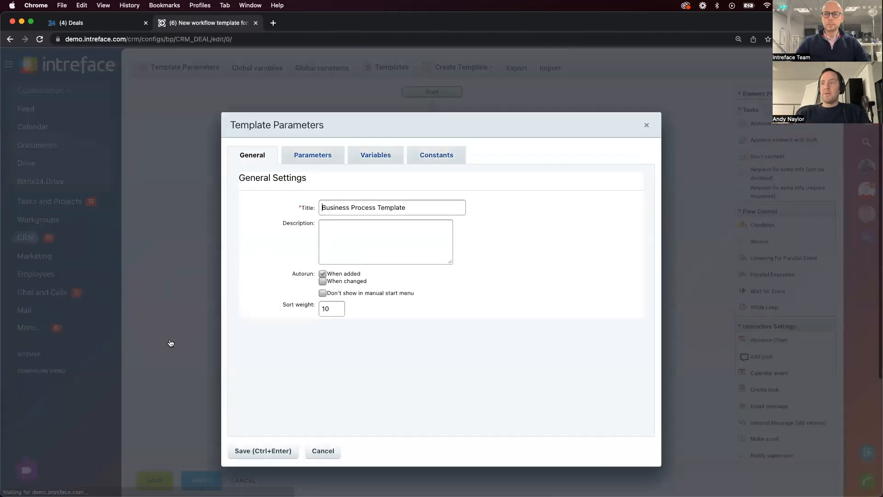
{"action": "left_click_drag", "start_coordinate": [415, 205], "coordinate": [283, 208]}
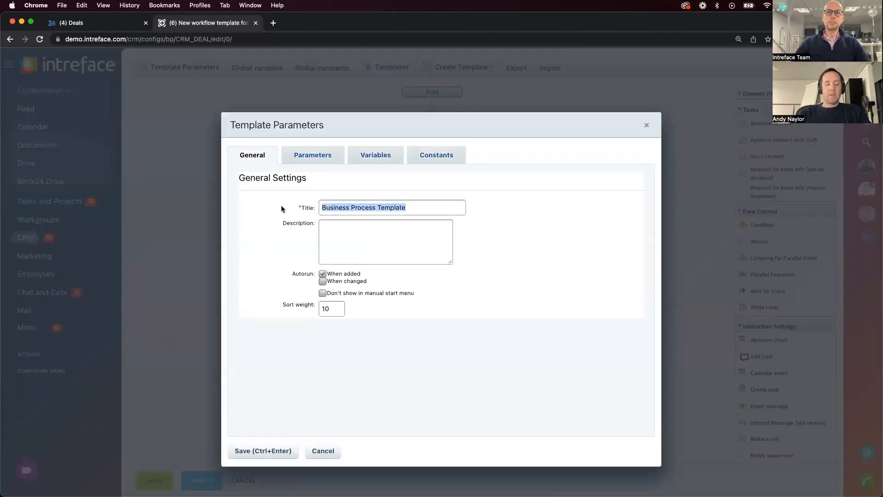
{"action": "type", "text": "OChange of Field"}
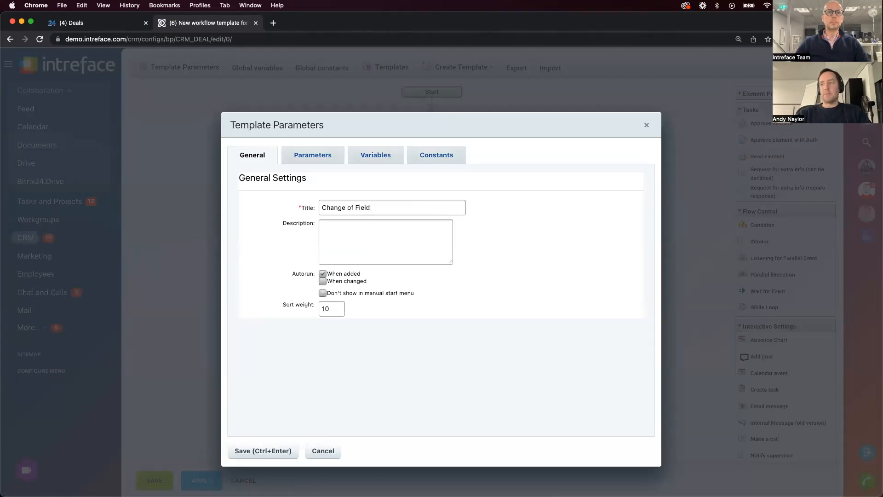
Set the template to autorun when changed instead of when added and save its parameters
{"action": "left_click", "coordinate": [323, 273]}
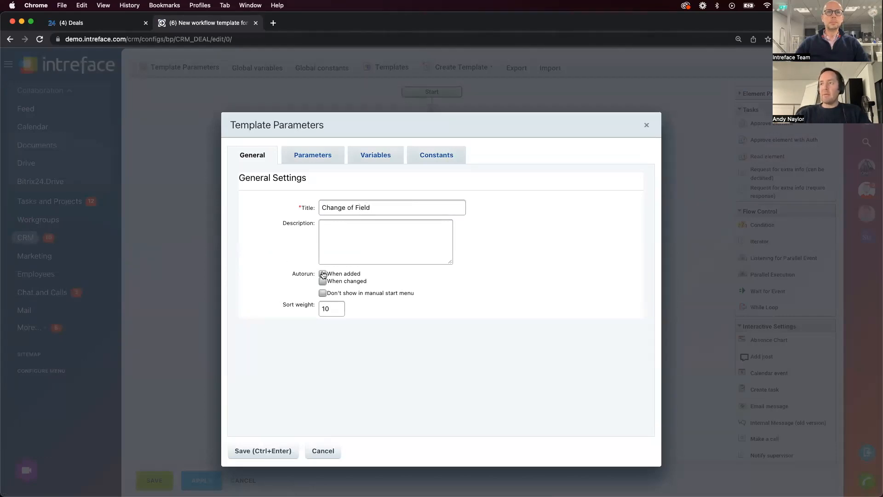
{"action": "left_click_drag", "start_coordinate": [363, 274], "coordinate": [327, 283]}
{"action": "left_click", "coordinate": [322, 281]}
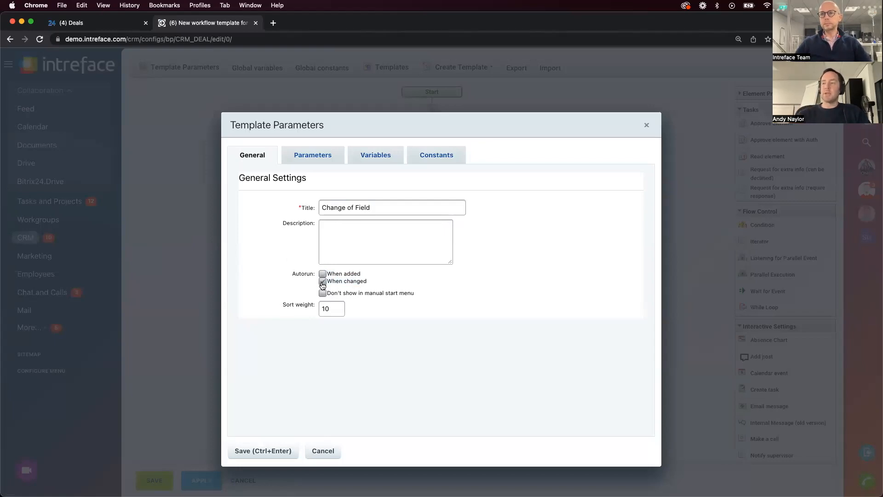
{"action": "left_click", "coordinate": [285, 452]}
Add a flow control Condition between the Start and End of the deal workflow
{"action": "scroll", "coordinate": [396, 204], "scroll_direction": "up", "scroll_amount": 1}
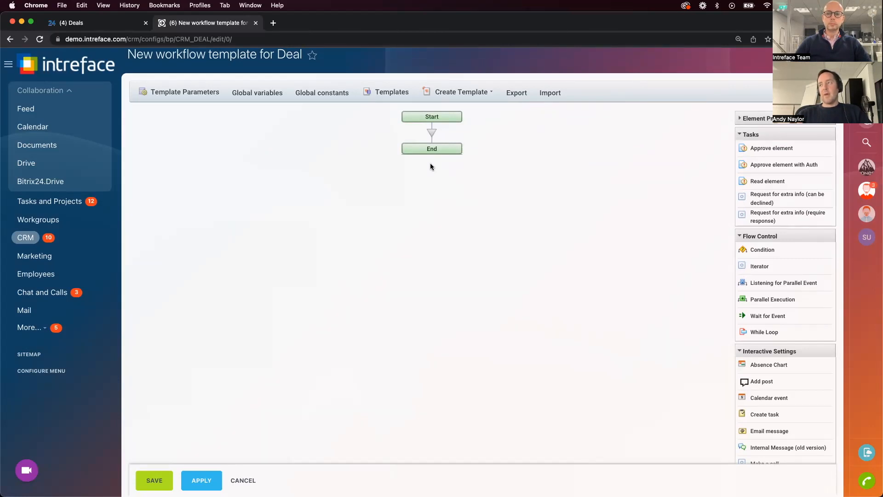
{"action": "left_click", "coordinate": [432, 133]}
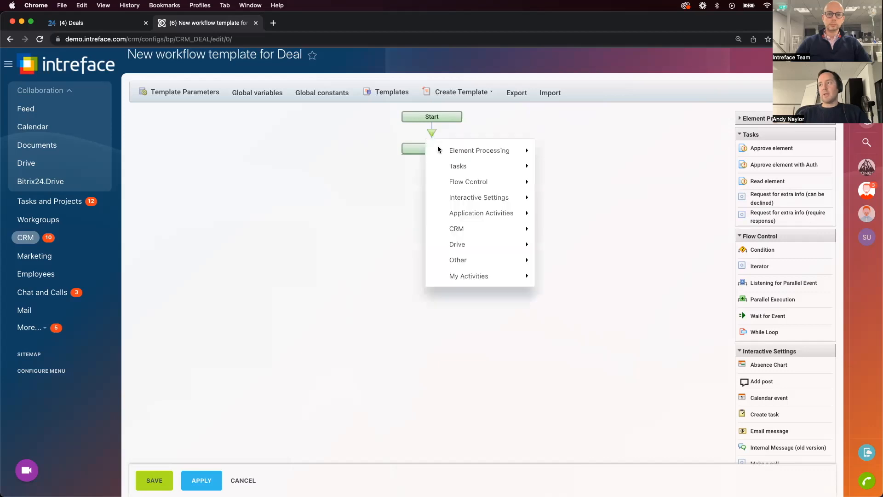
{"action": "mouse_move", "coordinate": [462, 199]}
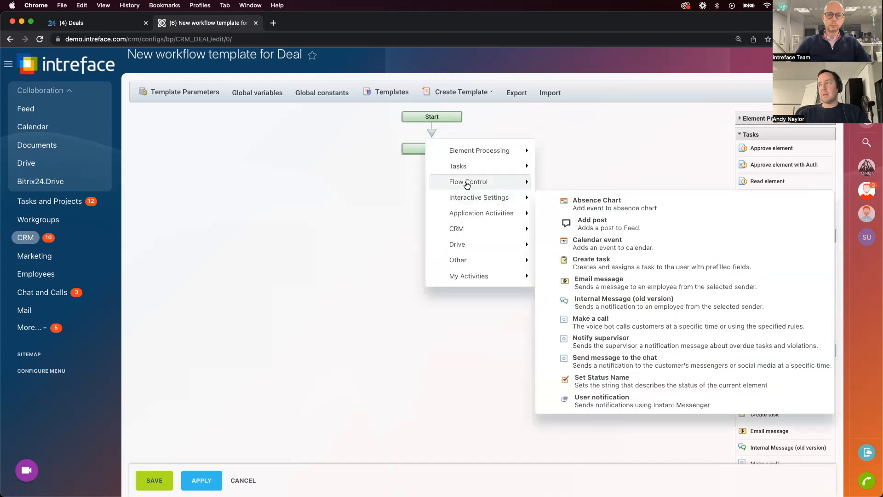
{"action": "mouse_move", "coordinate": [467, 184]}
{"action": "left_click", "coordinate": [612, 190]}
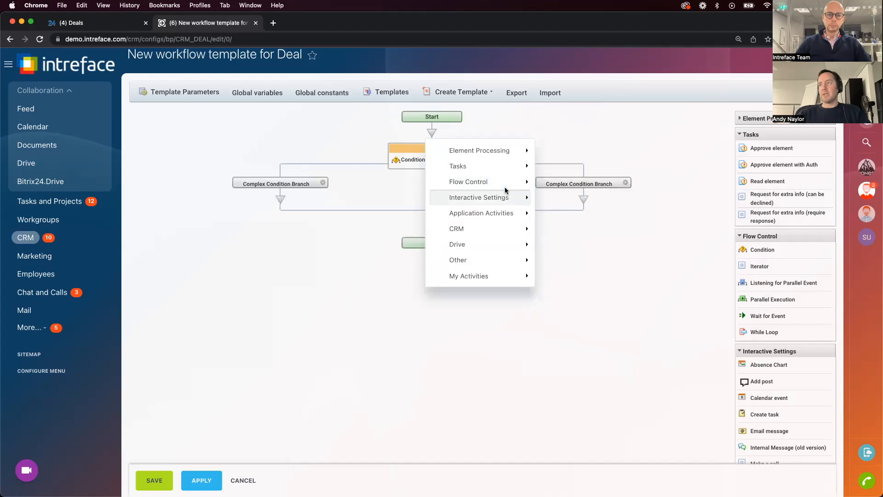
{"action": "left_click", "coordinate": [330, 223]}
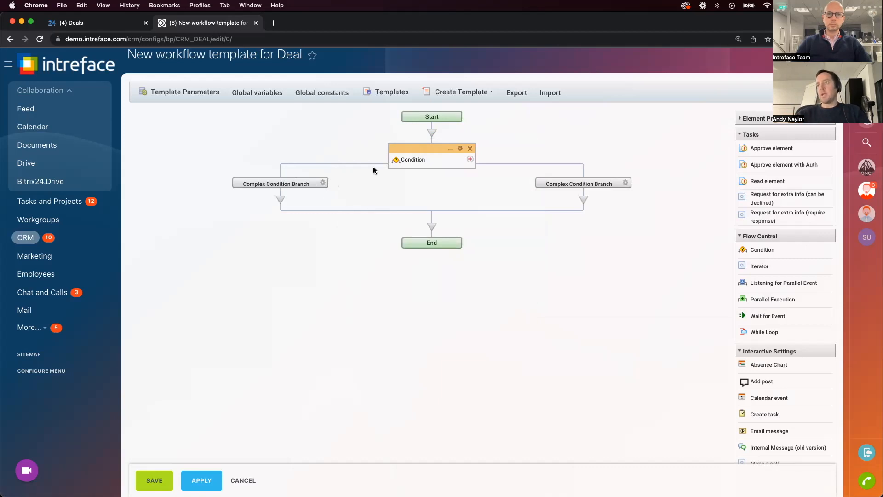
Add an Edit element activity under the first Complex Condition Branch
{"action": "left_click", "coordinate": [280, 200]}
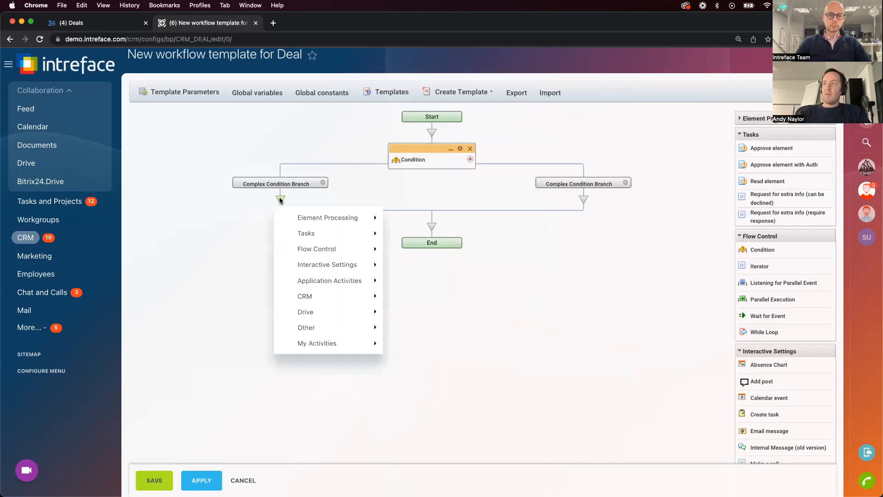
{"action": "mouse_move", "coordinate": [311, 217]}
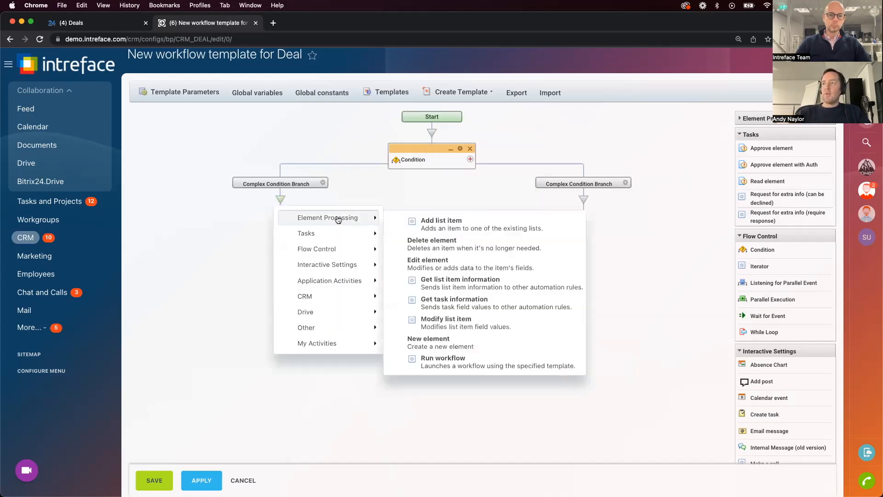
{"action": "left_click", "coordinate": [446, 263]}
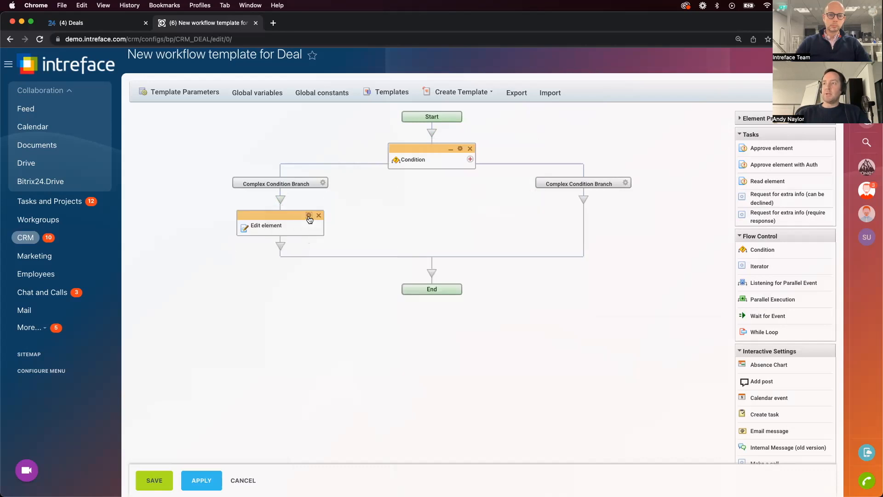
Try Closed and Event Date as the field to modify in the Edit element activity, then close its parameters without saving
{"action": "left_click", "coordinate": [307, 214]}
{"action": "left_click", "coordinate": [306, 223]}
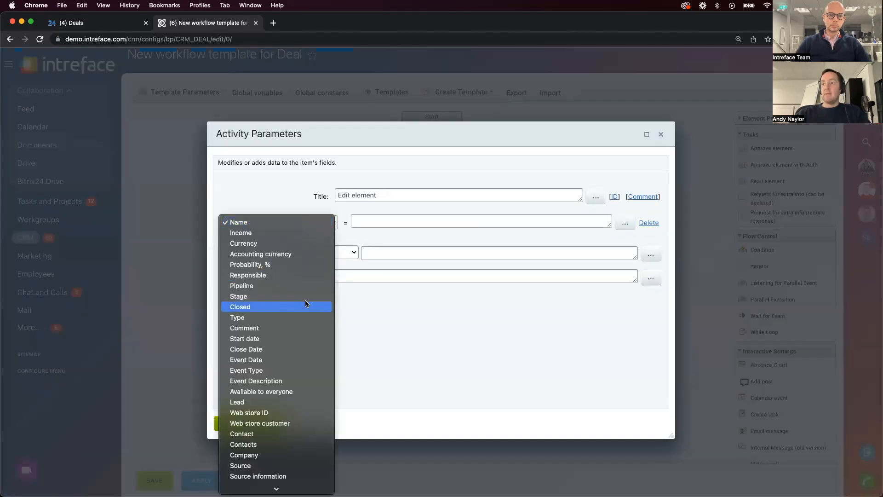
{"action": "scroll", "coordinate": [304, 300], "scroll_direction": "down", "scroll_amount": 1}
{"action": "left_click", "coordinate": [300, 301]}
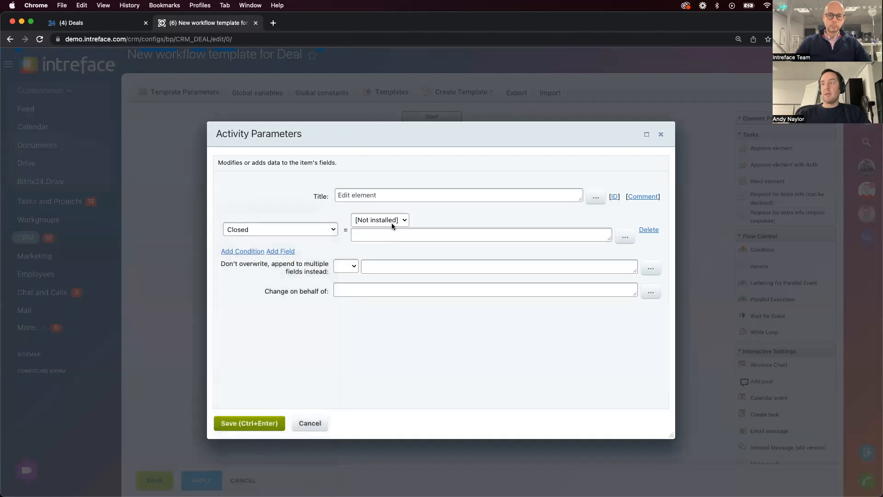
{"action": "left_click", "coordinate": [283, 236]}
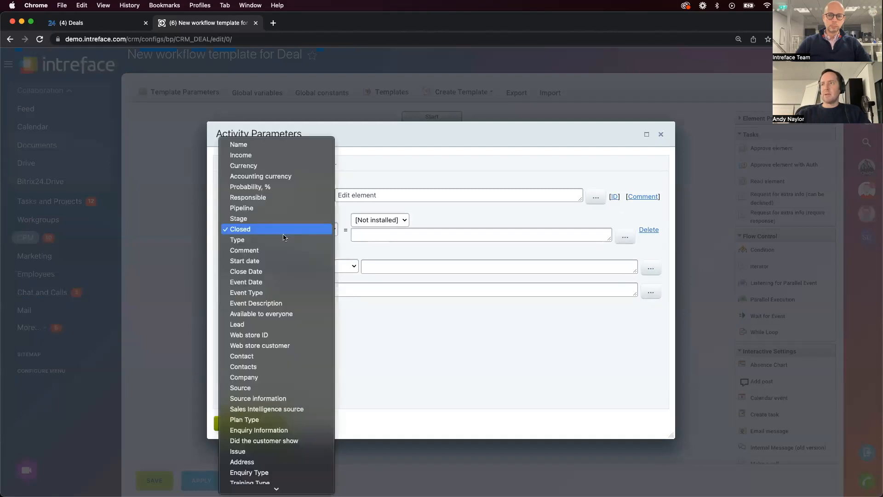
{"action": "left_click", "coordinate": [276, 282]}
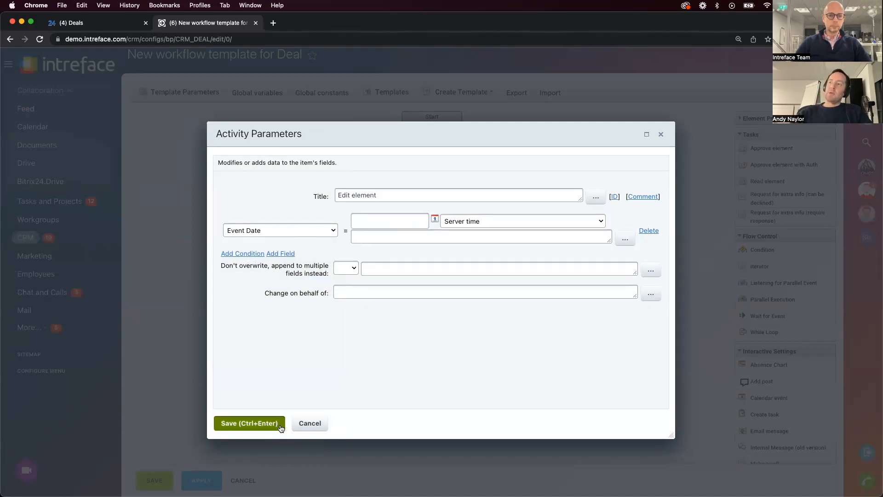
{"action": "left_click", "coordinate": [661, 135]}
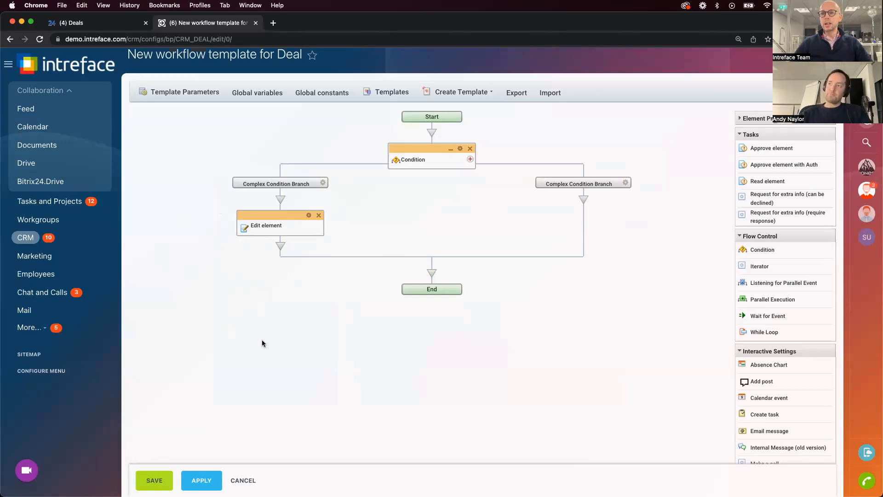
{"action": "scroll", "coordinate": [263, 343], "scroll_direction": "up", "scroll_amount": 1}
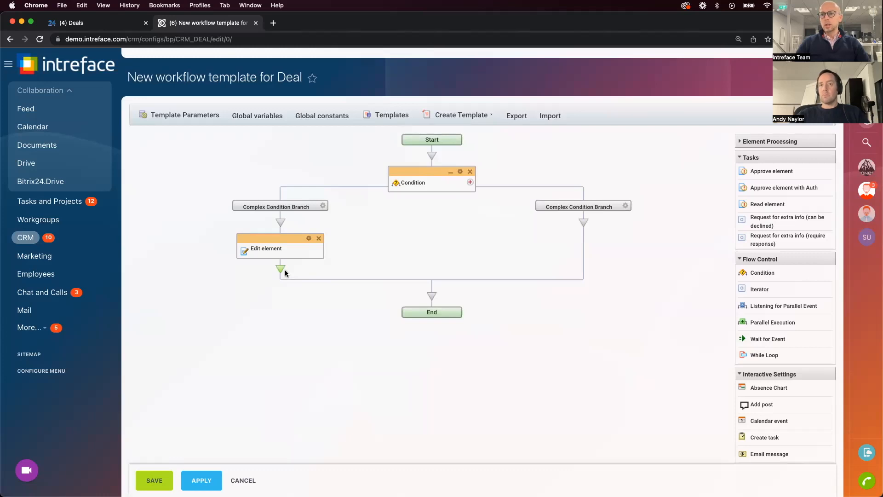
Leave the workflow template without saving, open the CRM access permissions and start adding a new role
{"action": "scroll", "coordinate": [299, 239], "scroll_direction": "up", "scroll_amount": 3}
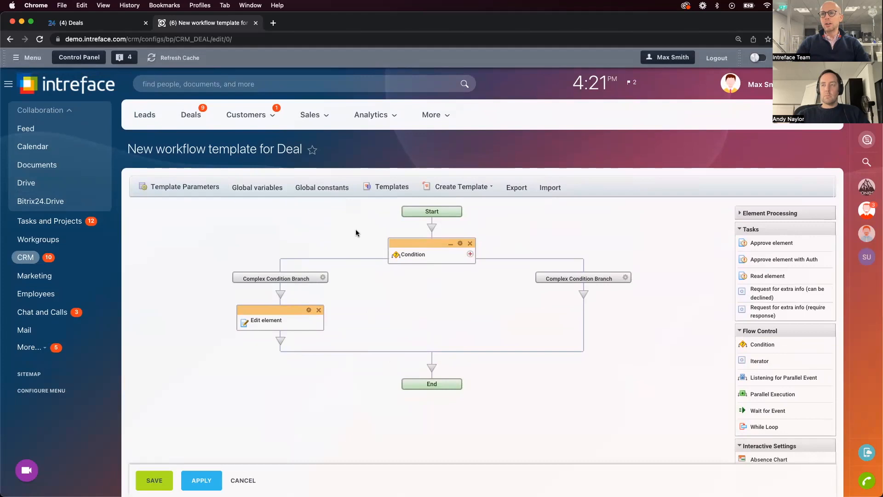
{"action": "left_click", "coordinate": [428, 112]}
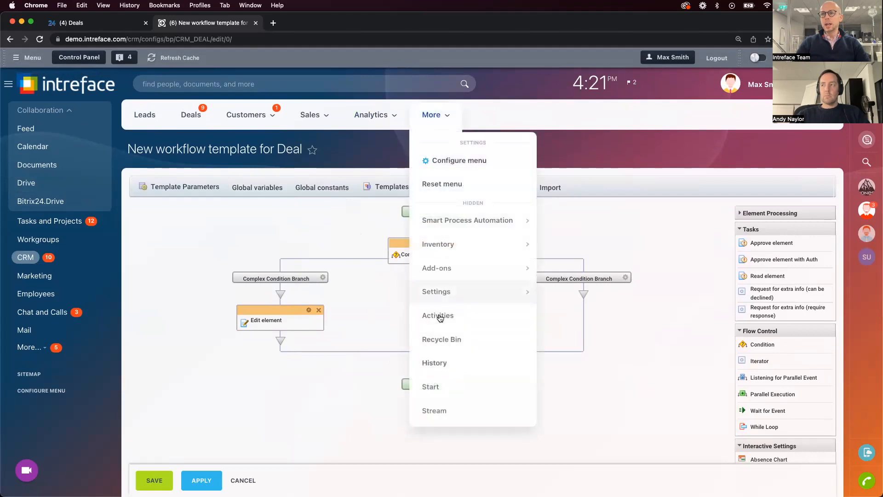
{"action": "mouse_move", "coordinate": [451, 292]}
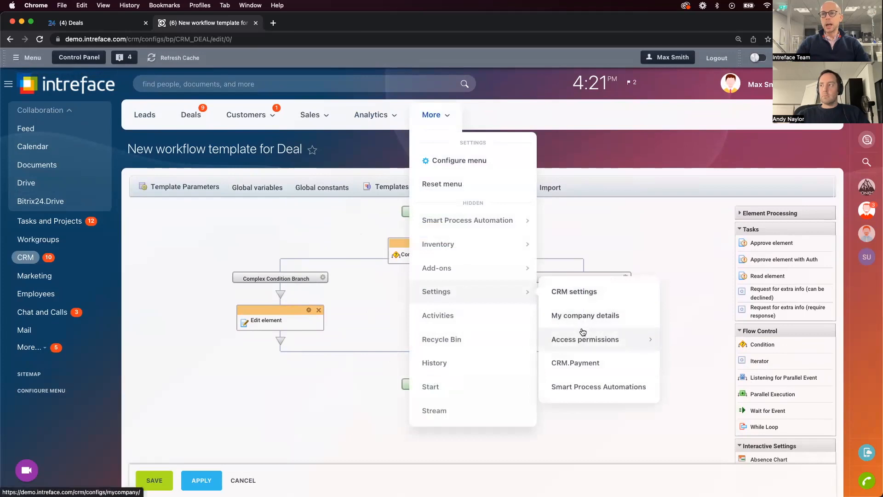
{"action": "mouse_move", "coordinate": [589, 339]}
{"action": "left_click", "coordinate": [689, 340]}
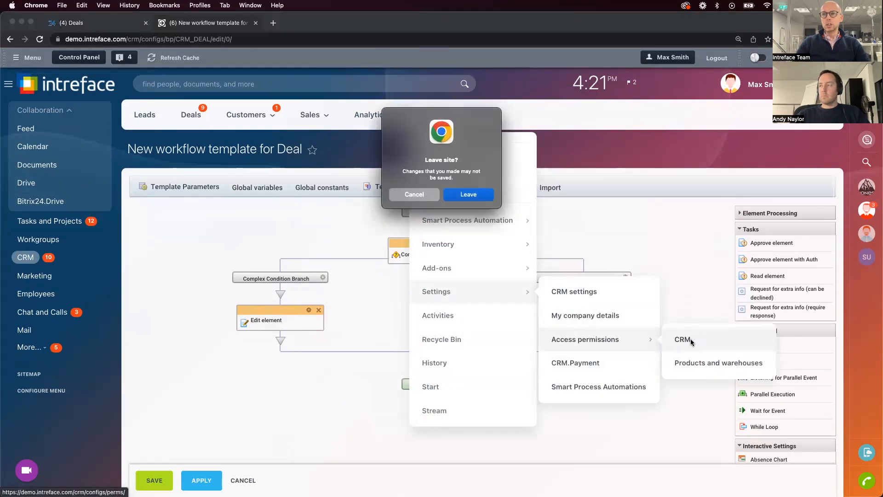
{"action": "left_click", "coordinate": [469, 194]}
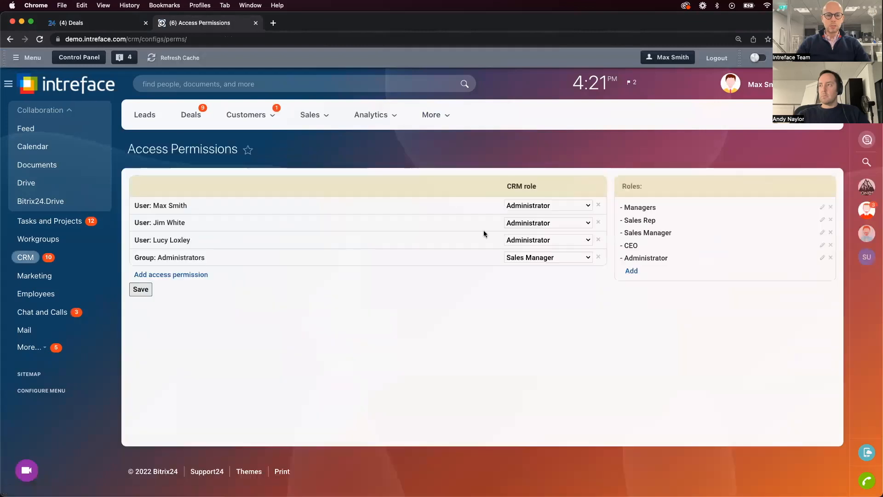
{"action": "left_click", "coordinate": [632, 272]}
Examine the new role's permission table, covering the access types available for each CRM entity and pipeline
{"action": "scroll", "coordinate": [636, 276], "scroll_direction": "down", "scroll_amount": 5}
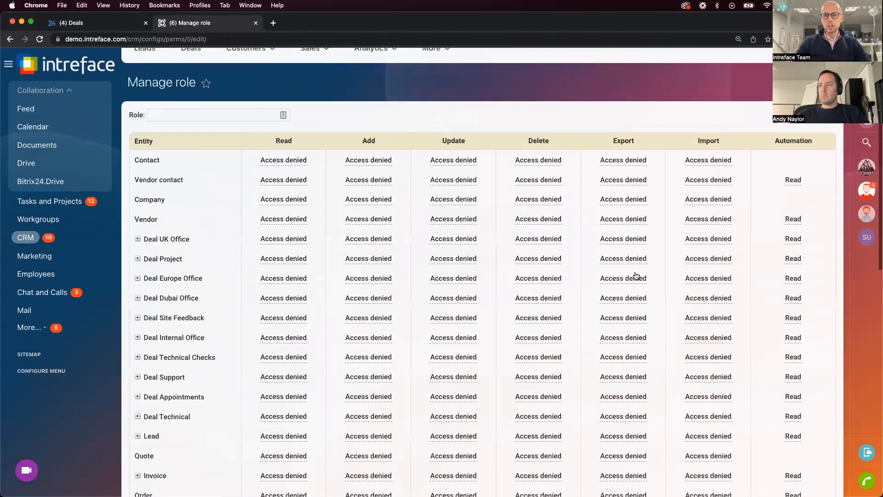
{"action": "scroll", "coordinate": [636, 276], "scroll_direction": "up", "scroll_amount": 5}
{"action": "scroll", "coordinate": [636, 276], "scroll_direction": "down", "scroll_amount": 10}
{"action": "scroll", "coordinate": [636, 276], "scroll_direction": "down", "scroll_amount": 3}
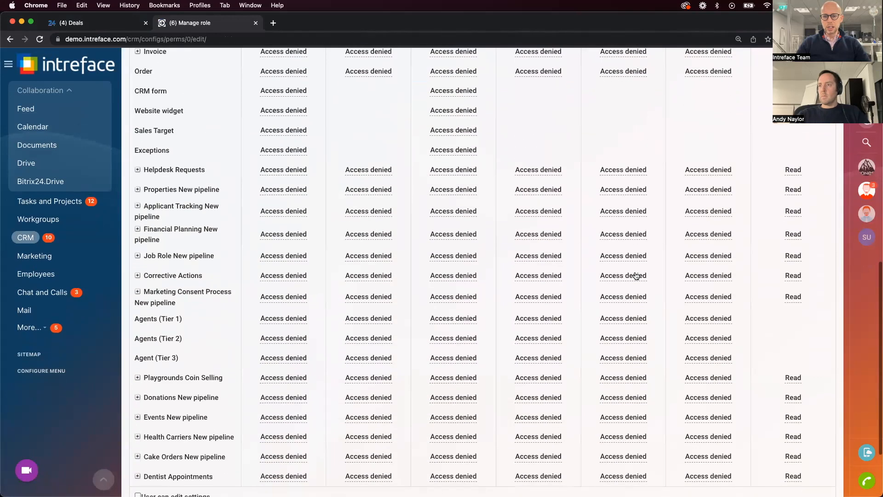
{"action": "scroll", "coordinate": [636, 366], "scroll_direction": "up", "scroll_amount": 6}
{"action": "scroll", "coordinate": [644, 129], "scroll_direction": "up", "scroll_amount": 5}
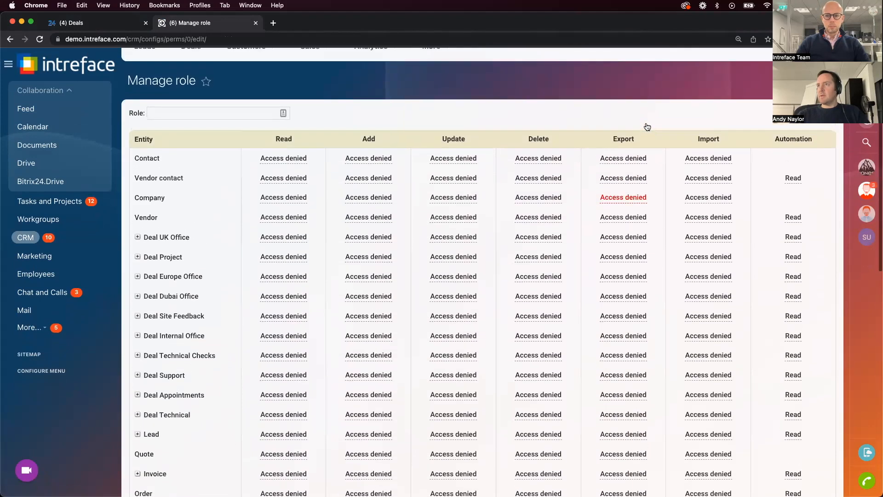
{"action": "scroll", "coordinate": [207, 138], "scroll_direction": "up", "scroll_amount": 2}
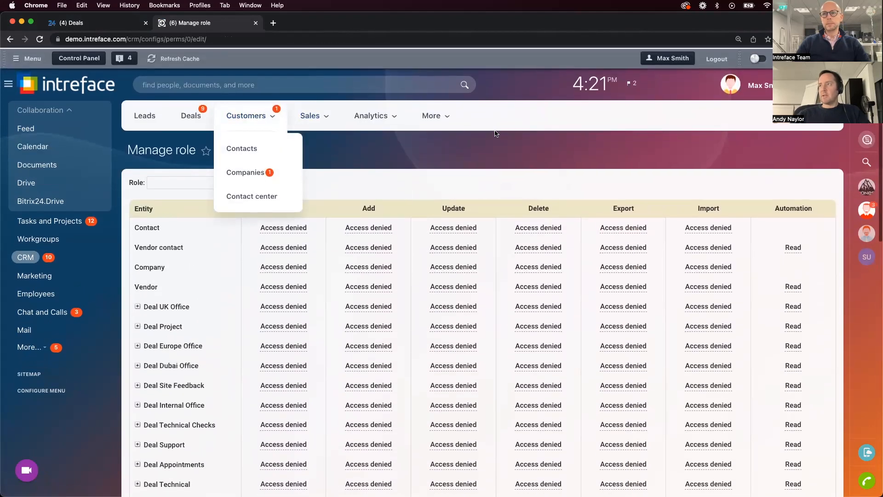
{"action": "left_click", "coordinate": [433, 114]}
{"action": "mouse_move", "coordinate": [444, 294]}
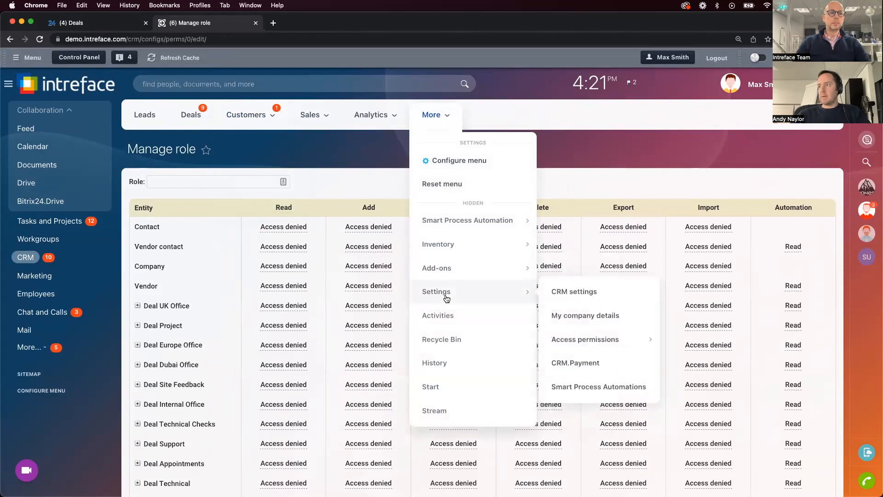
{"action": "mouse_move", "coordinate": [614, 340]}
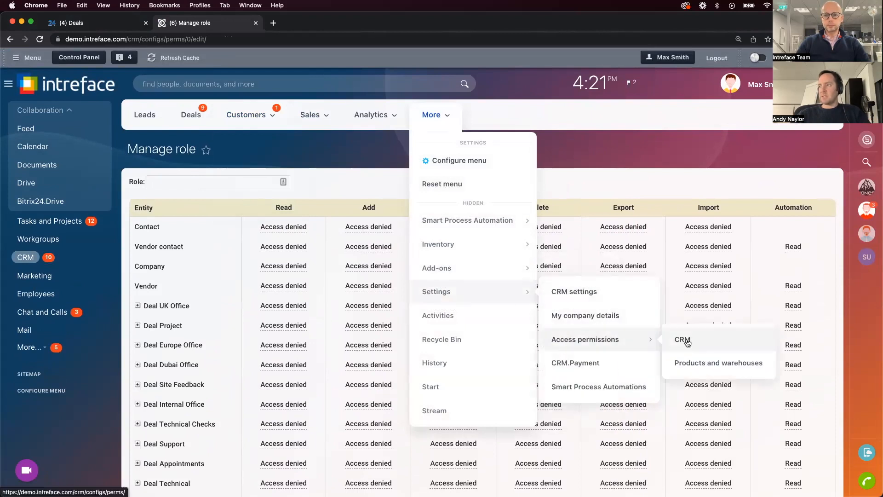
{"action": "scroll", "coordinate": [643, 248], "scroll_direction": "down", "scroll_amount": 10}
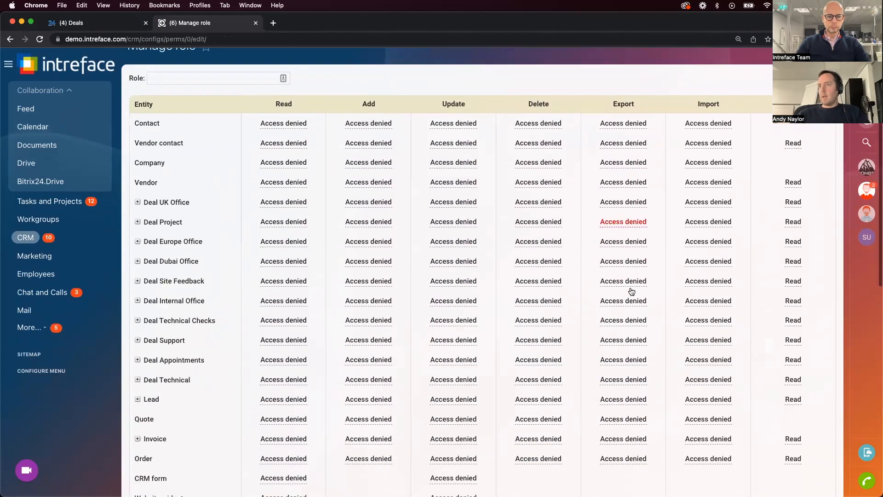
{"action": "scroll", "coordinate": [631, 290], "scroll_direction": "down", "scroll_amount": 7}
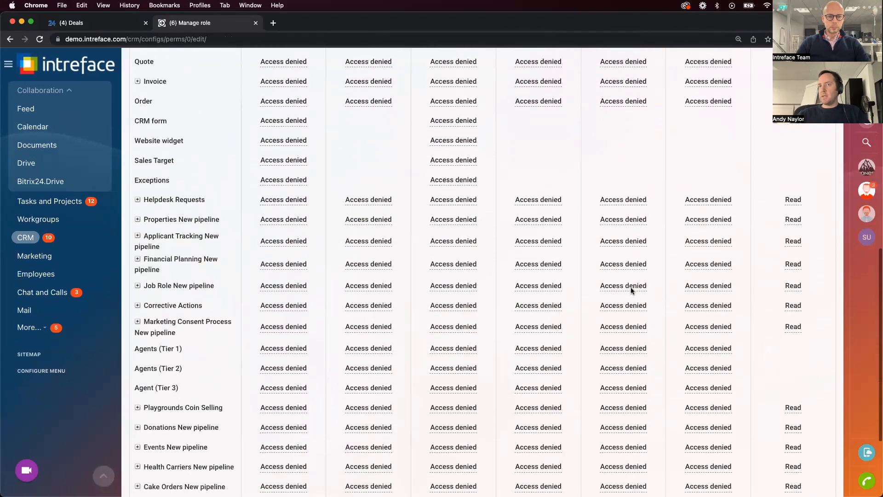
{"action": "scroll", "coordinate": [632, 290], "scroll_direction": "down", "scroll_amount": 5}
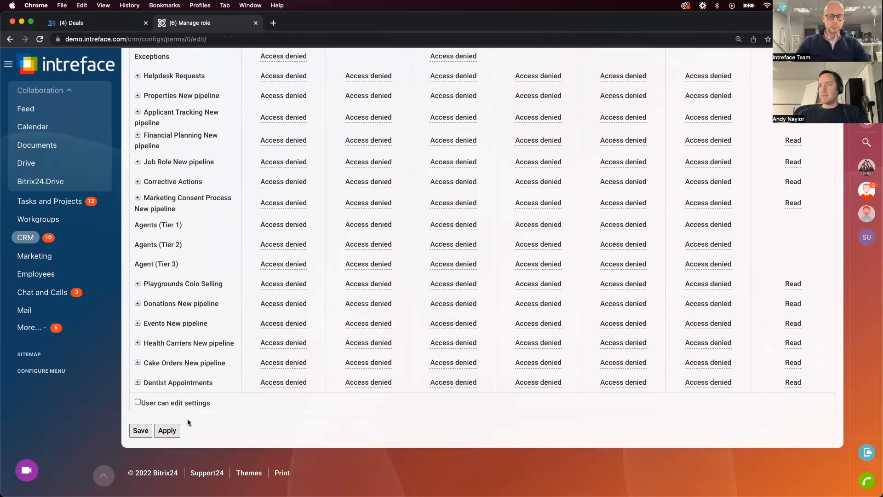
Set the new role's Export permission for Dentist Appointments to All
{"action": "left_click", "coordinate": [137, 382]}
{"action": "left_click", "coordinate": [138, 382]}
{"action": "left_click", "coordinate": [138, 383]}
{"action": "left_click", "coordinate": [137, 383]}
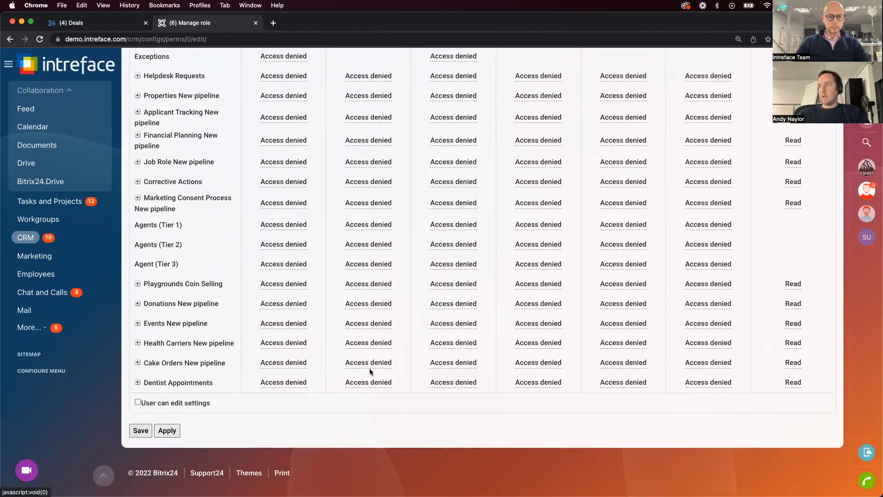
{"action": "left_click", "coordinate": [633, 383]}
{"action": "left_click", "coordinate": [633, 383]}
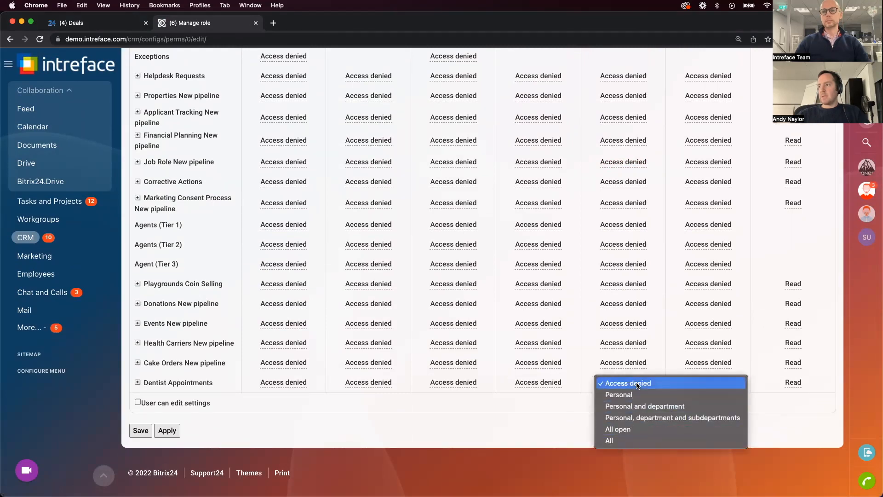
{"action": "left_click", "coordinate": [626, 441]}
Review the role's permissions across all entities, focusing on the Export column
{"action": "scroll", "coordinate": [631, 414], "scroll_direction": "up", "scroll_amount": 15}
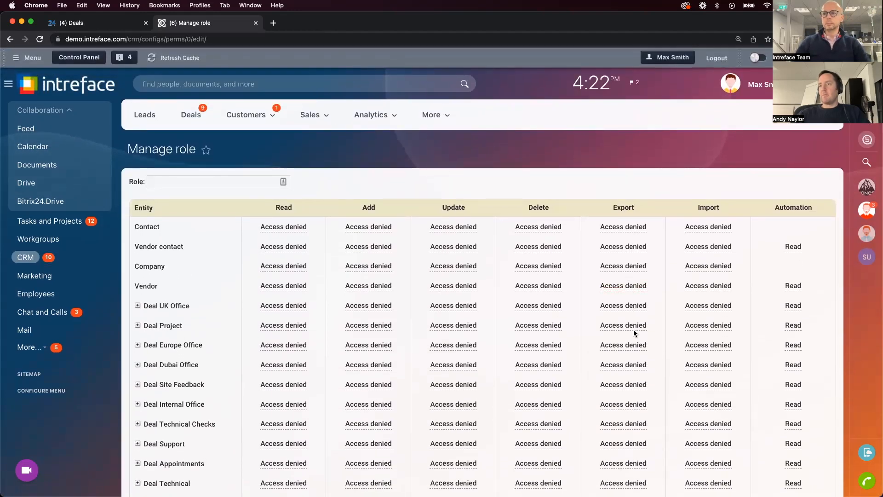
{"action": "scroll", "coordinate": [633, 329], "scroll_direction": "down", "scroll_amount": 4}
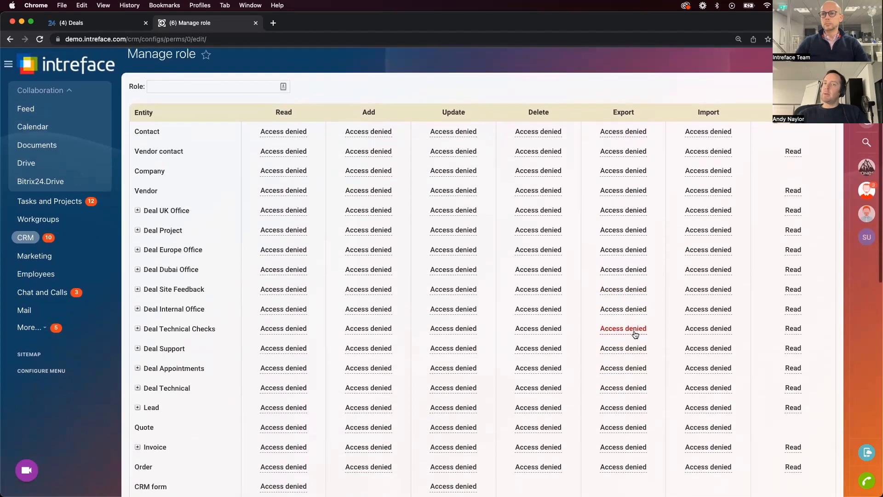
{"action": "scroll", "coordinate": [634, 334], "scroll_direction": "down", "scroll_amount": 14}
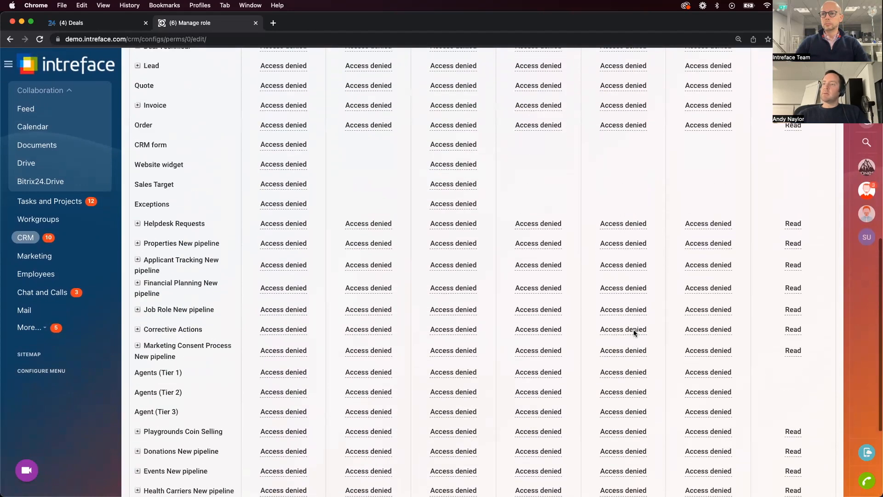
{"action": "scroll", "coordinate": [633, 329], "scroll_direction": "down", "scroll_amount": 3}
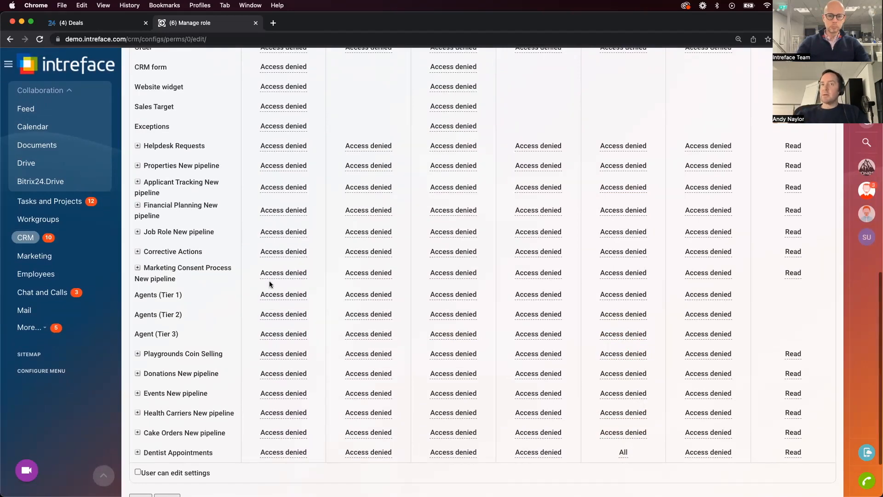
{"action": "scroll", "coordinate": [271, 284], "scroll_direction": "up", "scroll_amount": 2}
{"action": "scroll", "coordinate": [538, 254], "scroll_direction": "down", "scroll_amount": 4}
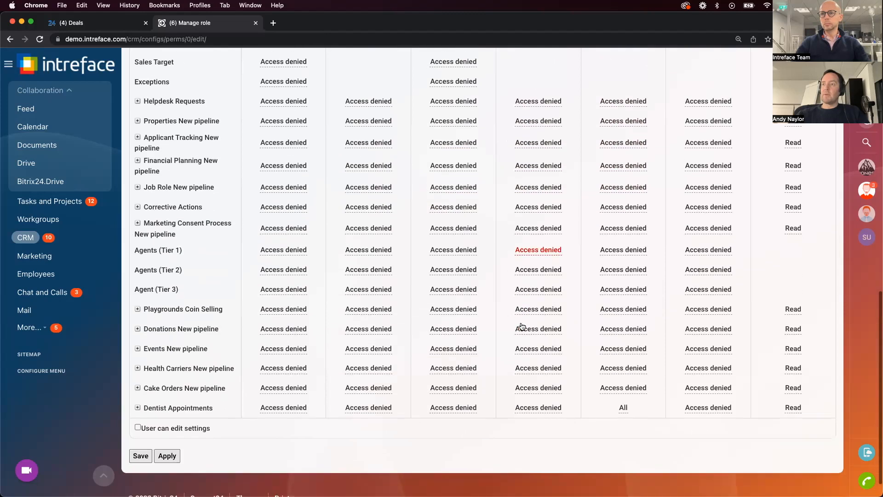
{"action": "scroll", "coordinate": [622, 392], "scroll_direction": "up", "scroll_amount": 15}
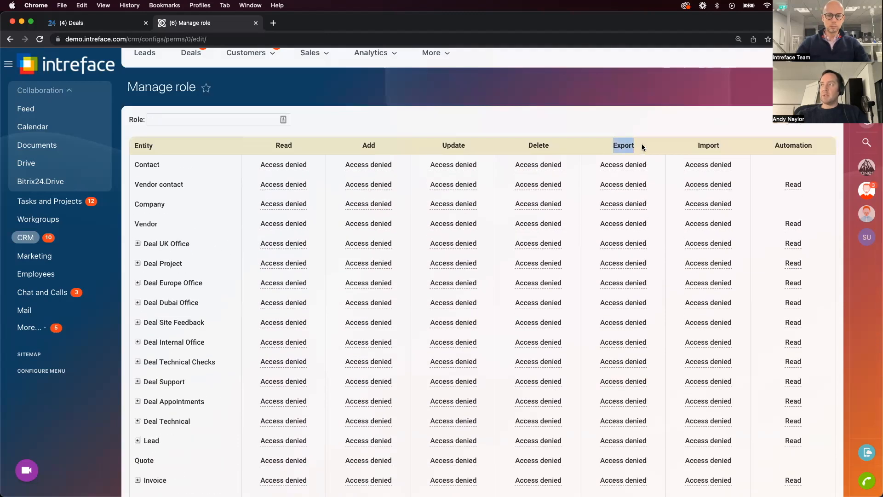
{"action": "scroll", "coordinate": [642, 146], "scroll_direction": "down", "scroll_amount": 15}
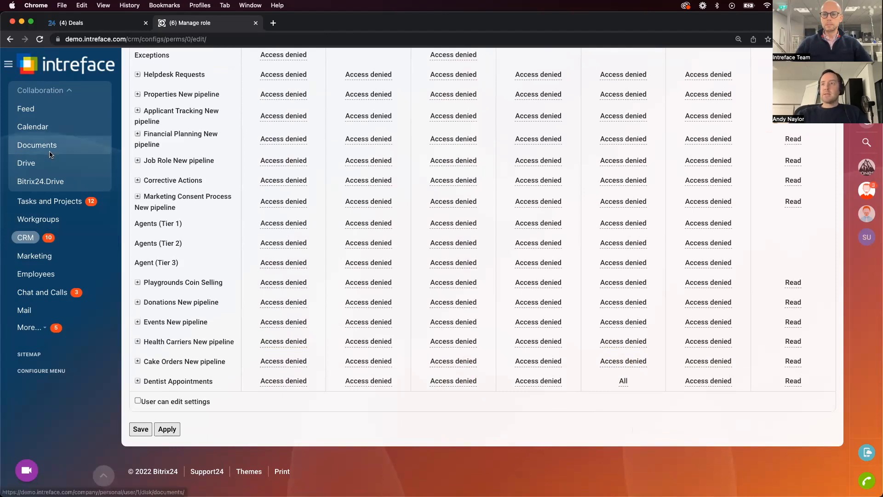
Open My Drive and get a public link for New spreadsheet.xlsx
{"action": "left_click", "coordinate": [52, 183]}
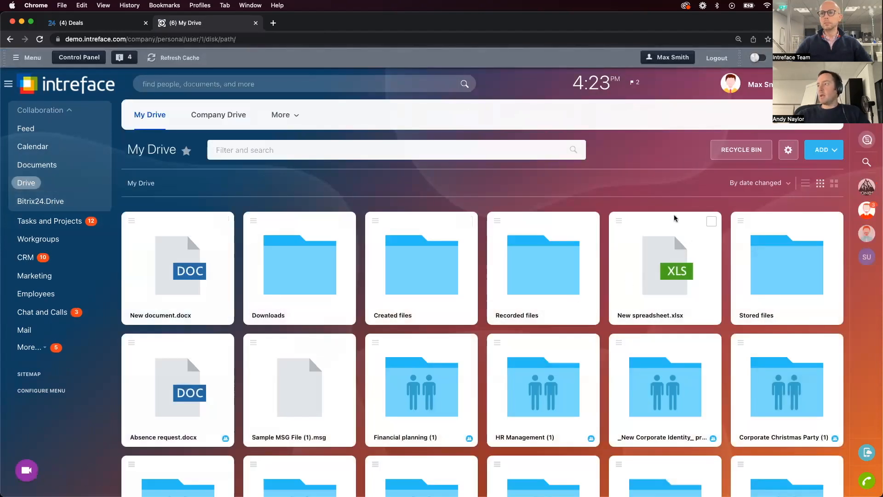
{"action": "left_click", "coordinate": [617, 222]}
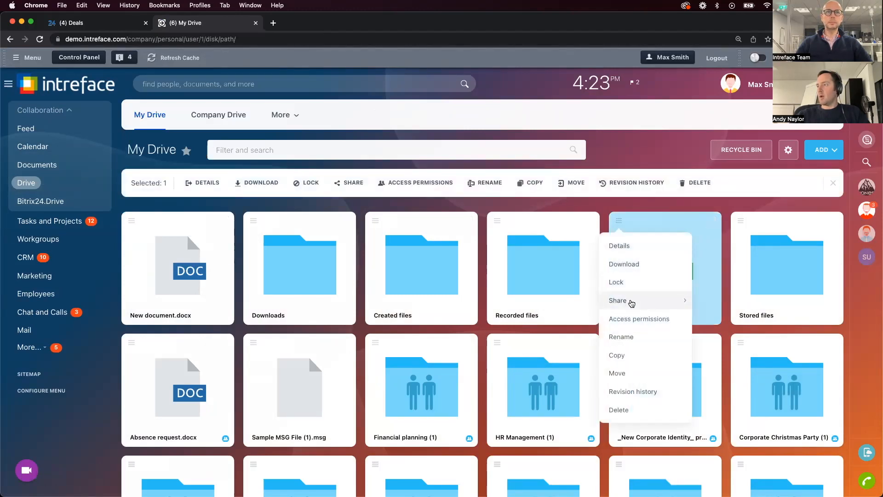
{"action": "mouse_move", "coordinate": [631, 303]}
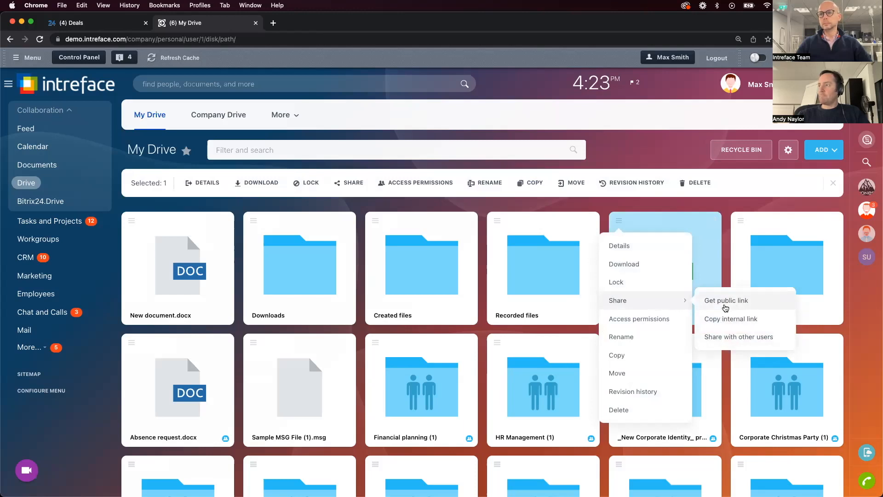
{"action": "left_click", "coordinate": [724, 304]}
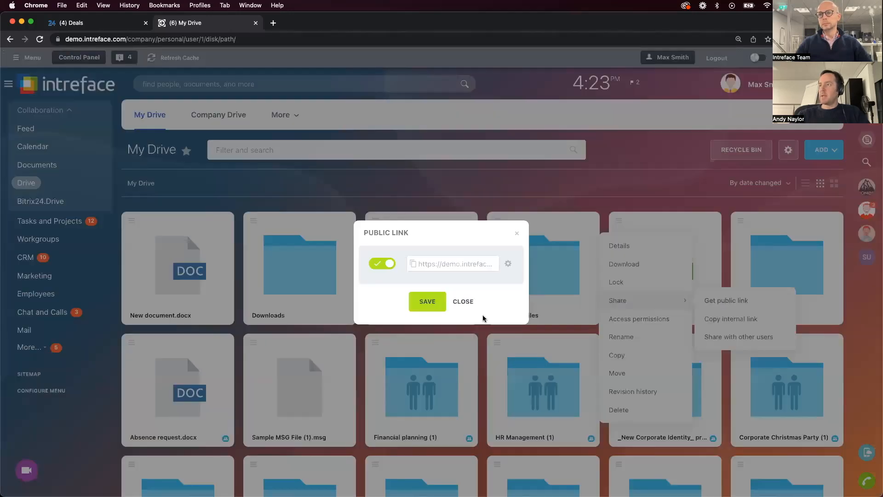
Inspect the public link's expiration, password and editing options, select the link address, and close the dialog without saving
{"action": "left_click", "coordinate": [508, 265]}
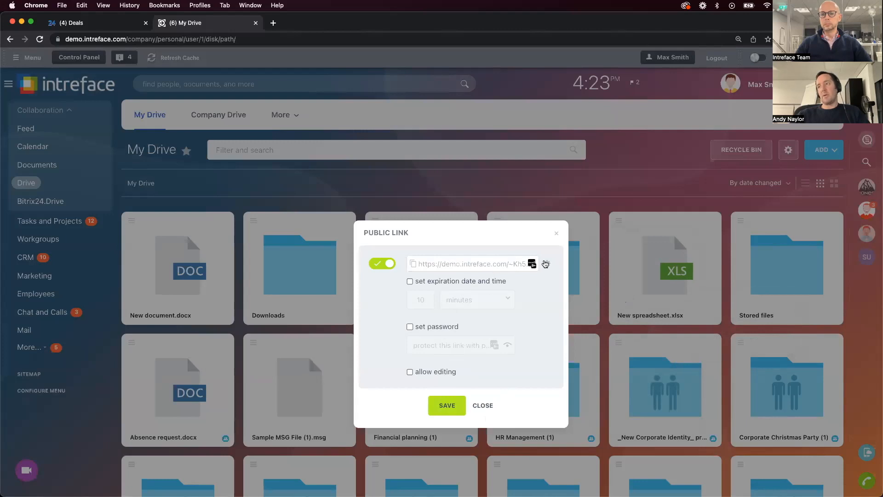
{"action": "left_click", "coordinate": [532, 264]}
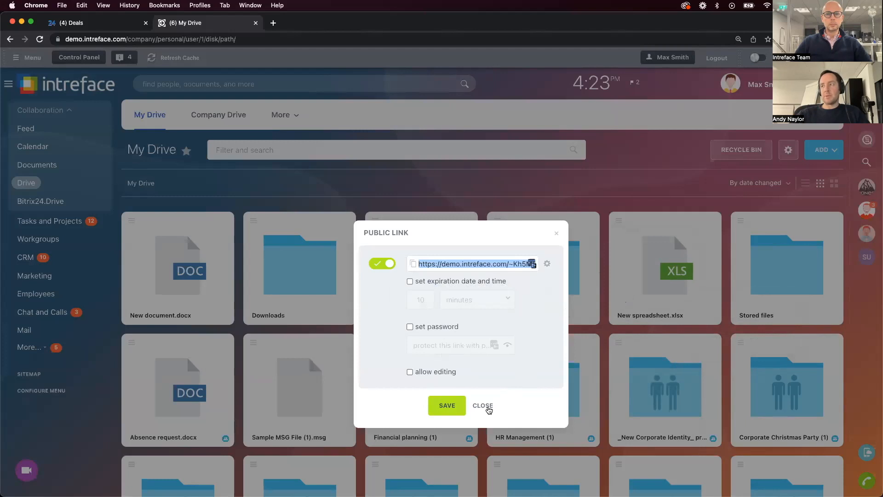
{"action": "left_click", "coordinate": [483, 406]}
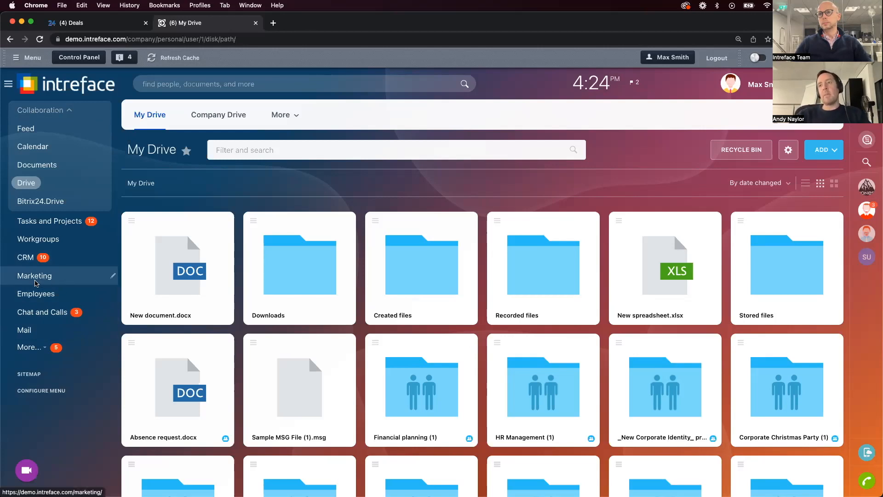
Open the list of e-mail templates from the Email section of the CRM settings
{"action": "left_click", "coordinate": [25, 257]}
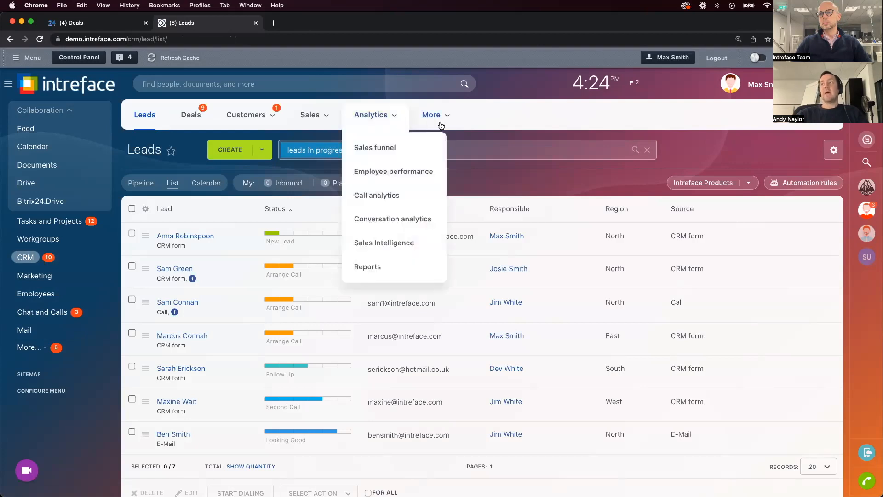
{"action": "mouse_move", "coordinate": [440, 122]}
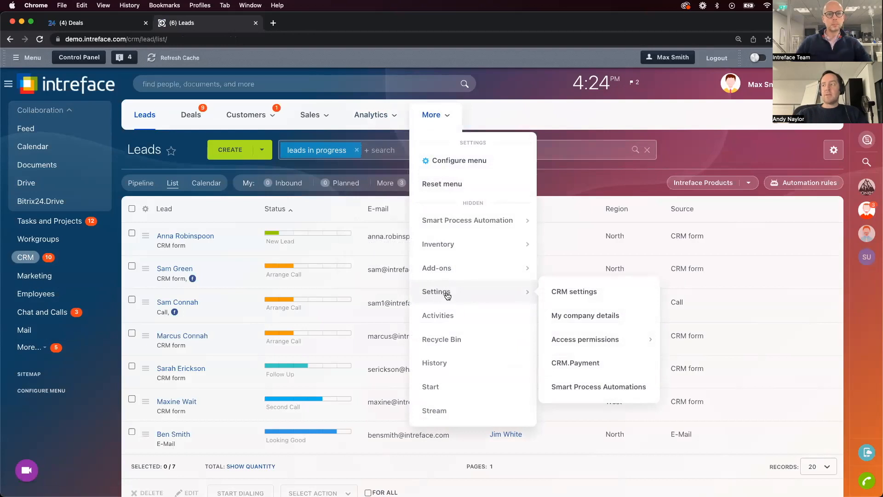
{"action": "left_click", "coordinate": [581, 298]}
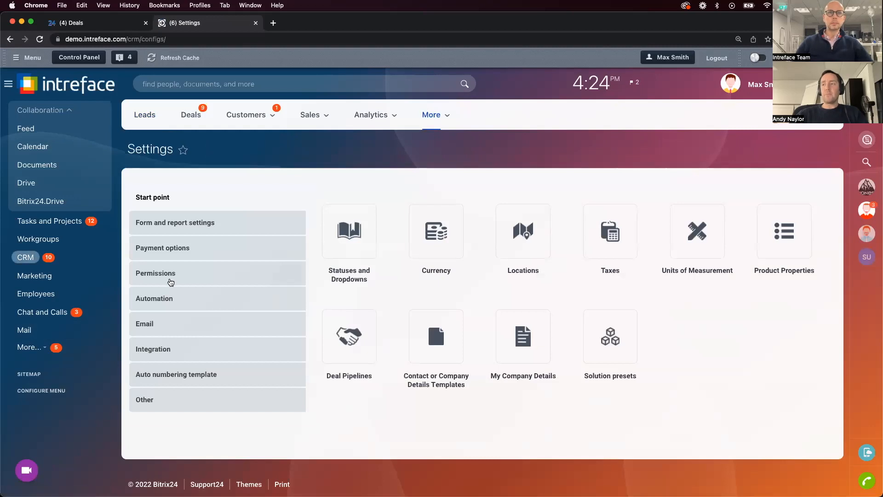
{"action": "left_click", "coordinate": [157, 327]}
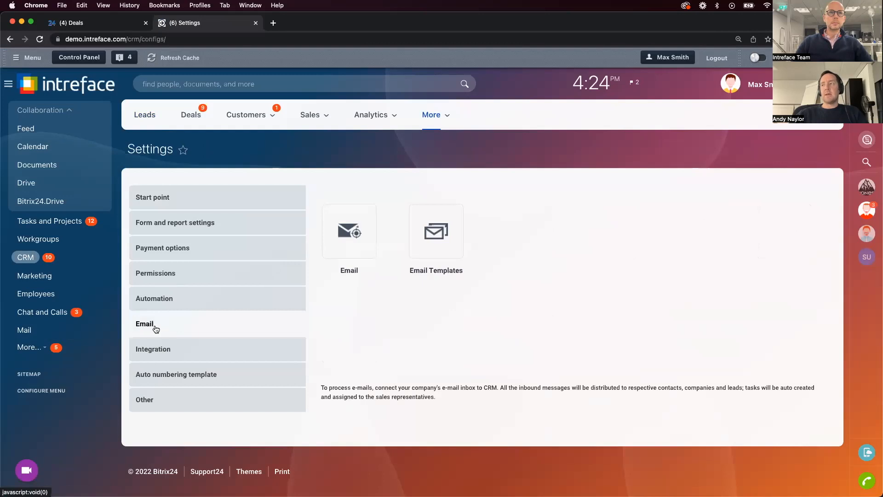
{"action": "left_click", "coordinate": [437, 239]}
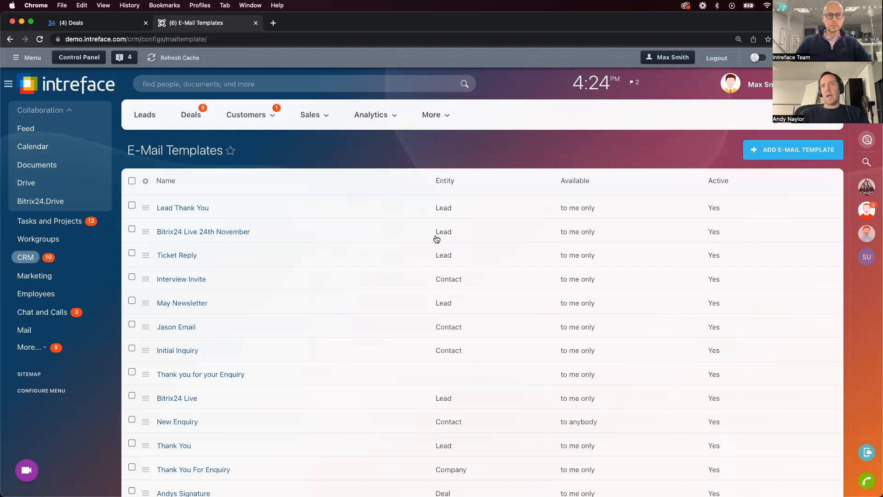
Start a new e-mail template and name it "Bitrix24 Live Q&A Follow Up"
{"action": "left_click", "coordinate": [777, 150]}
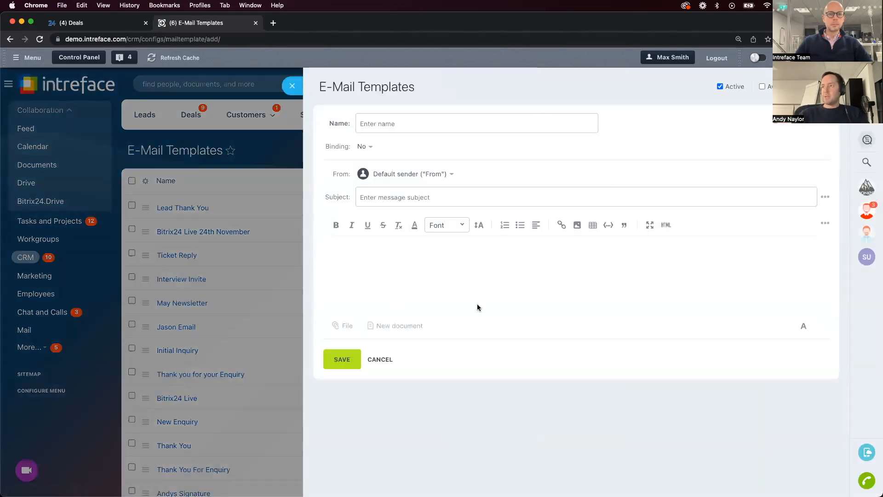
{"action": "left_click", "coordinate": [824, 198]}
{"action": "left_click", "coordinate": [690, 168]}
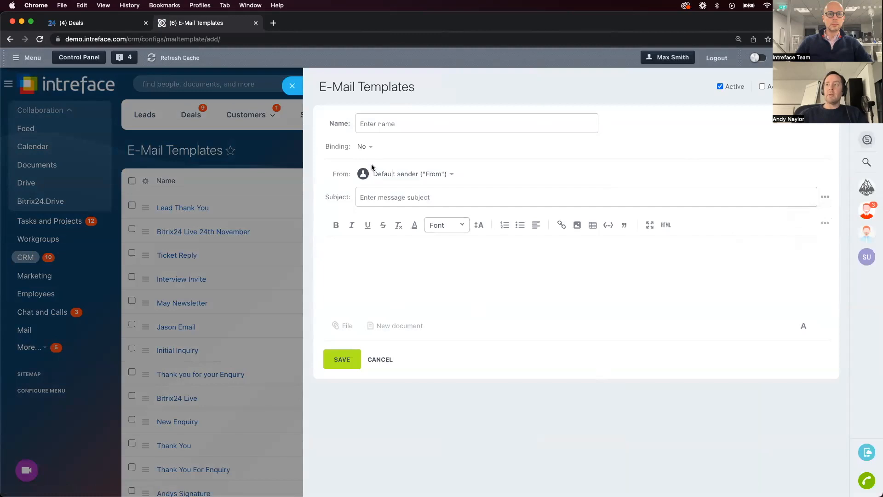
{"action": "type", "text": "Bitrix24 L"}
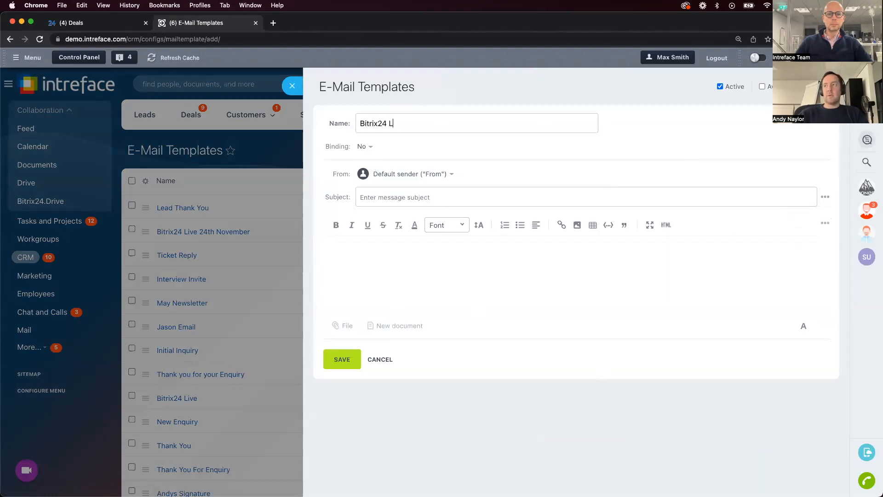
{"action": "type", "text": "ive Q&A"}
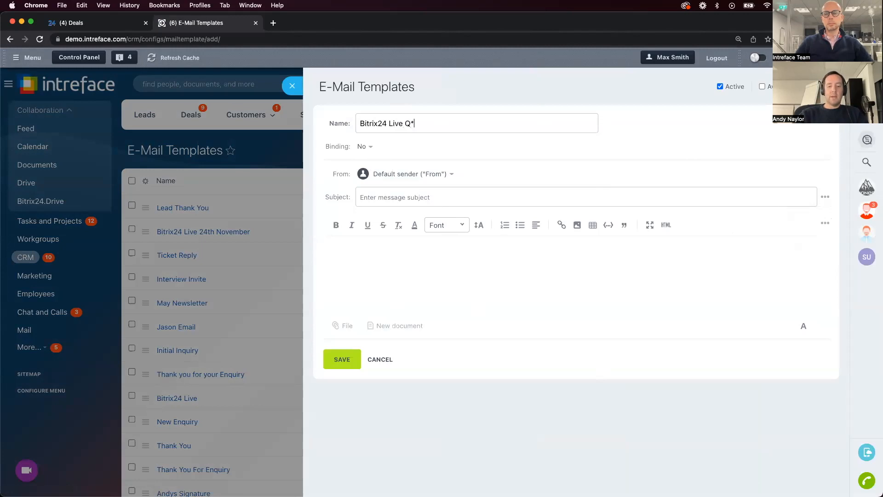
{"action": "type", "text": " Follow Up"}
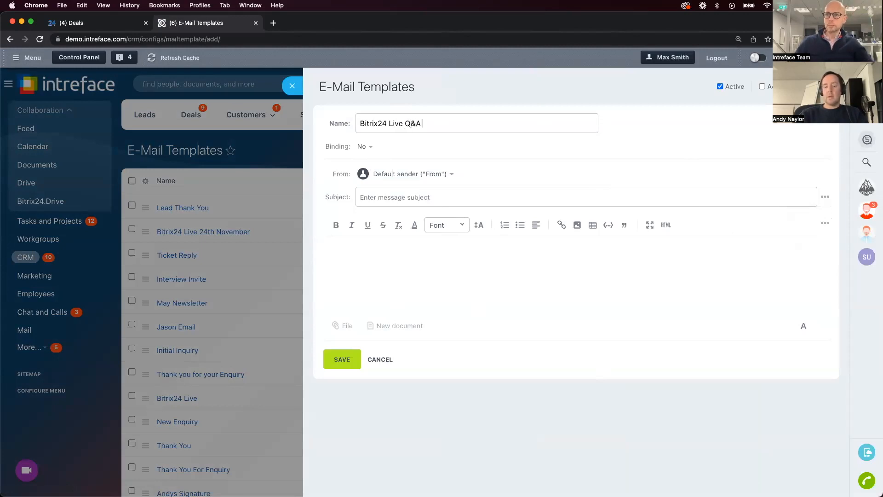
Review the entities a template can be bound to and bind this one to Contact
{"action": "left_click", "coordinate": [368, 146]}
{"action": "scroll", "coordinate": [381, 282], "scroll_direction": "down", "scroll_amount": 5}
{"action": "scroll", "coordinate": [382, 281], "scroll_direction": "up", "scroll_amount": 5}
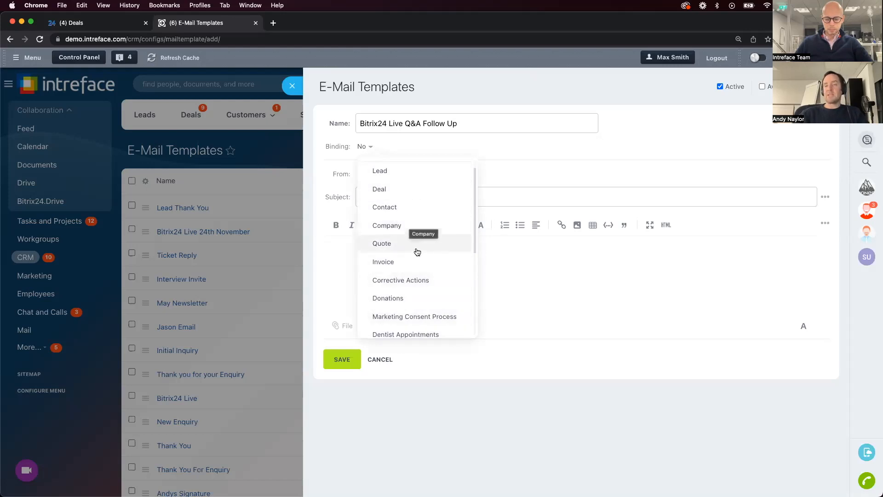
{"action": "scroll", "coordinate": [417, 251], "scroll_direction": "down", "scroll_amount": 3}
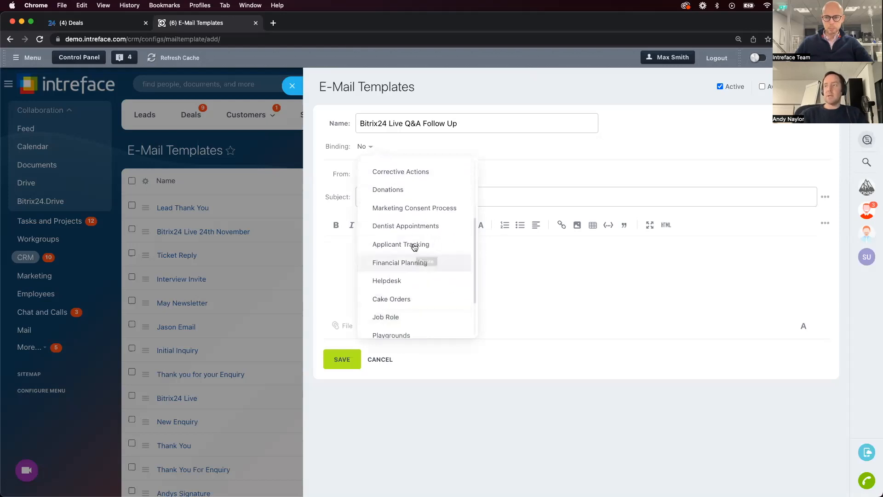
{"action": "scroll", "coordinate": [410, 321], "scroll_direction": "up", "scroll_amount": 2}
{"action": "scroll", "coordinate": [410, 321], "scroll_direction": "up", "scroll_amount": 2}
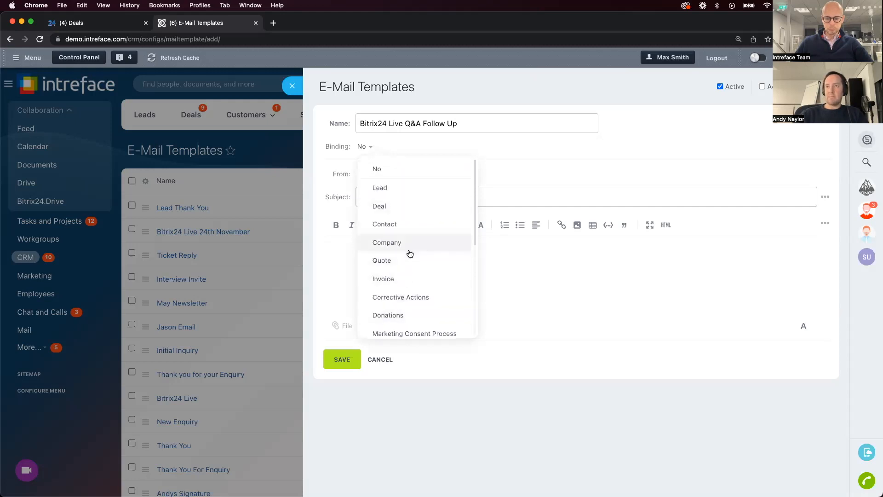
{"action": "left_click", "coordinate": [392, 230]}
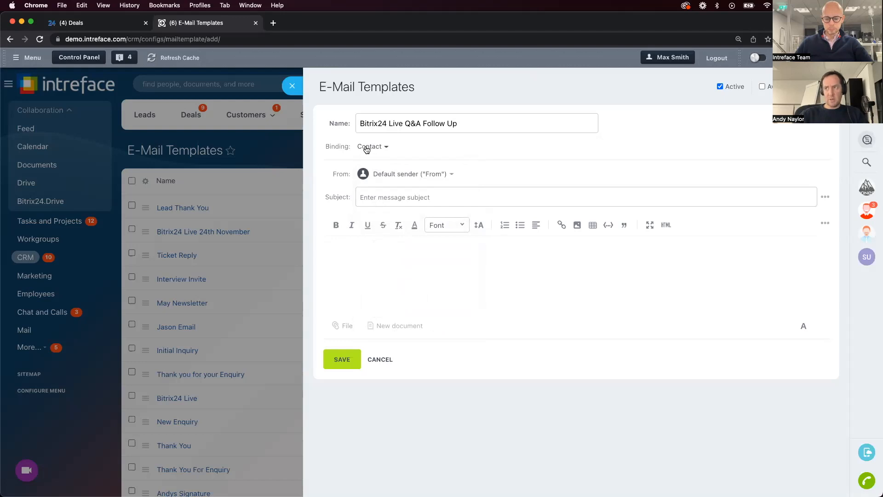
Enter "Thank you for your attendance" as the template's message subject
{"action": "left_click", "coordinate": [381, 193]}
{"action": "type", "text": "Thank"}
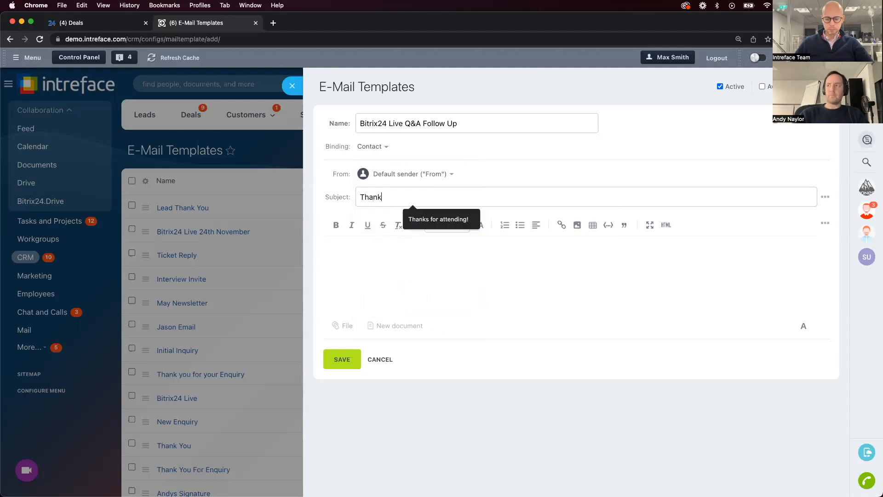
{"action": "type", "text": " you for your attend"}
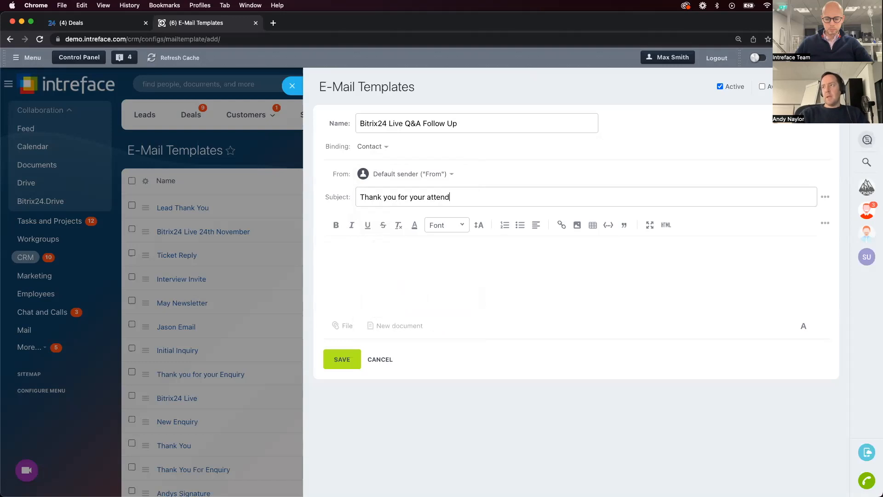
{"action": "type", "text": "ance"}
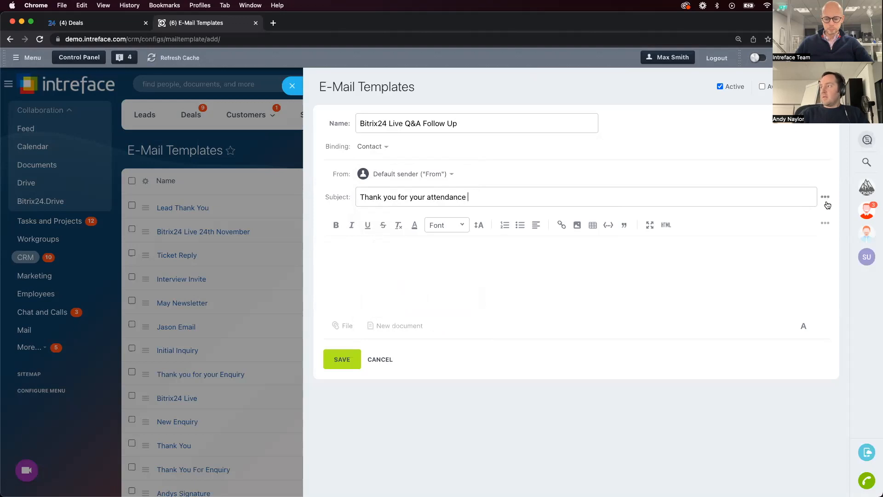
Look through the contact fields that can be inserted into the subject line
{"action": "left_click", "coordinate": [825, 197]}
{"action": "scroll", "coordinate": [770, 275], "scroll_direction": "down", "scroll_amount": 3}
{"action": "scroll", "coordinate": [770, 275], "scroll_direction": "up", "scroll_amount": 2}
{"action": "scroll", "coordinate": [770, 275], "scroll_direction": "down", "scroll_amount": 10}
{"action": "scroll", "coordinate": [771, 275], "scroll_direction": "up", "scroll_amount": 10}
{"action": "left_click", "coordinate": [496, 296]}
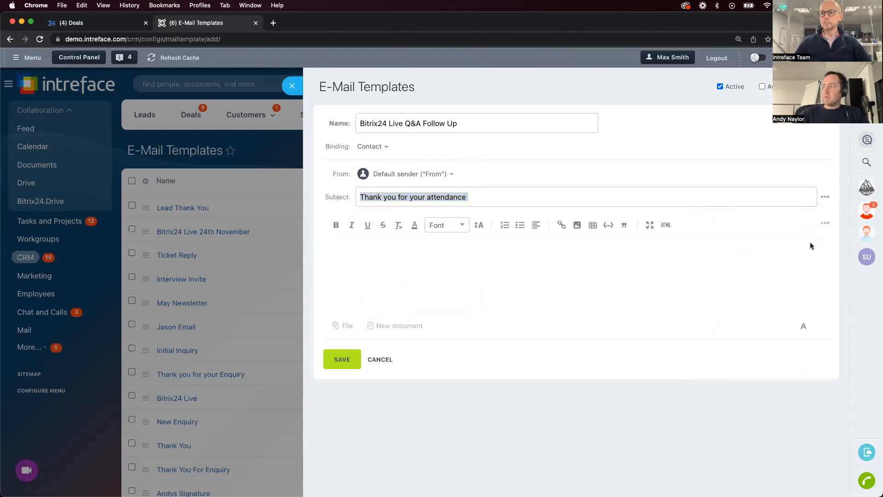
Insert the contact's First name field into the template body with "Hello" before it, and check the body's HTML source
{"action": "left_click", "coordinate": [825, 223]}
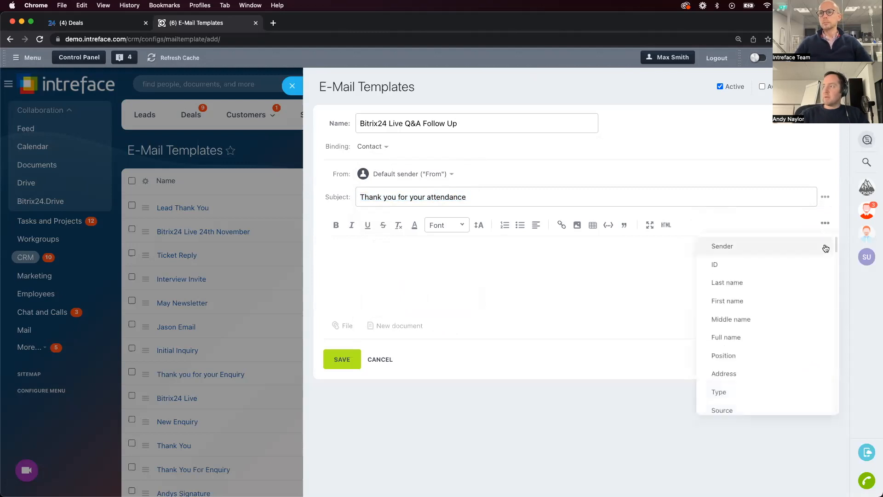
{"action": "left_click", "coordinate": [761, 302]}
{"action": "type", "text": "Hello #CONTACT.NAME#"}
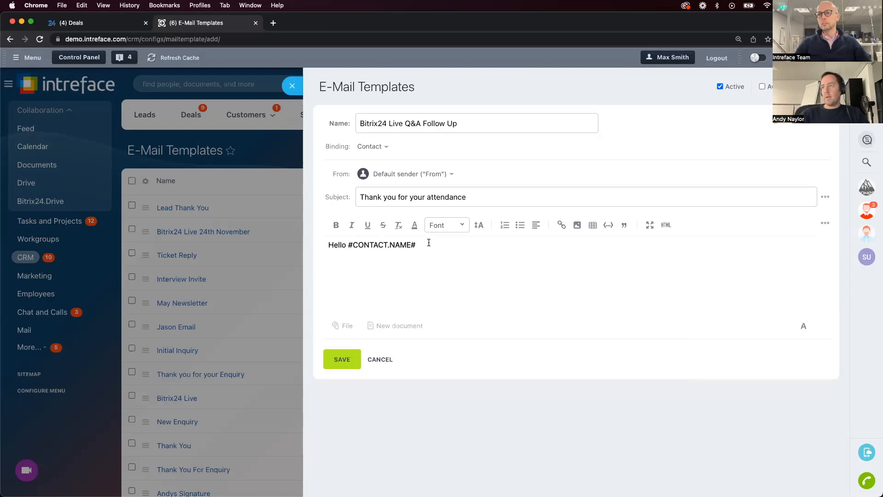
{"action": "left_click_drag", "start_coordinate": [429, 243], "coordinate": [282, 245]}
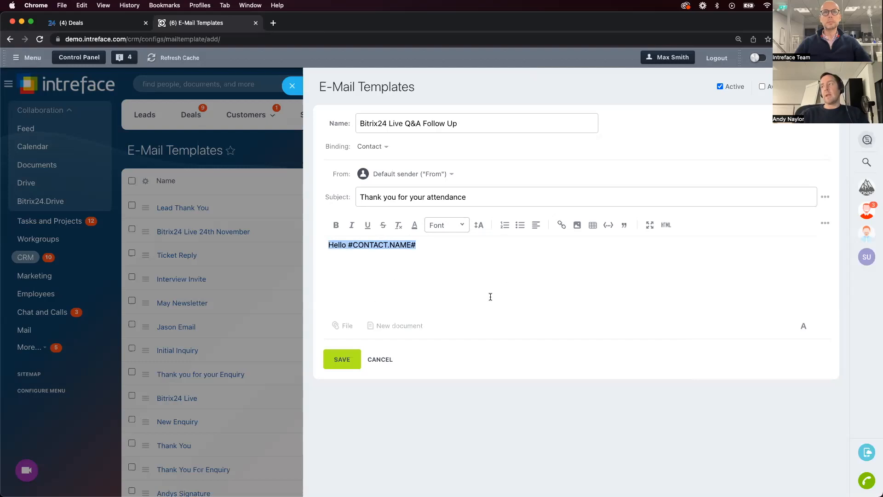
{"action": "left_click", "coordinate": [667, 227]}
{"action": "left_click", "coordinate": [667, 227]}
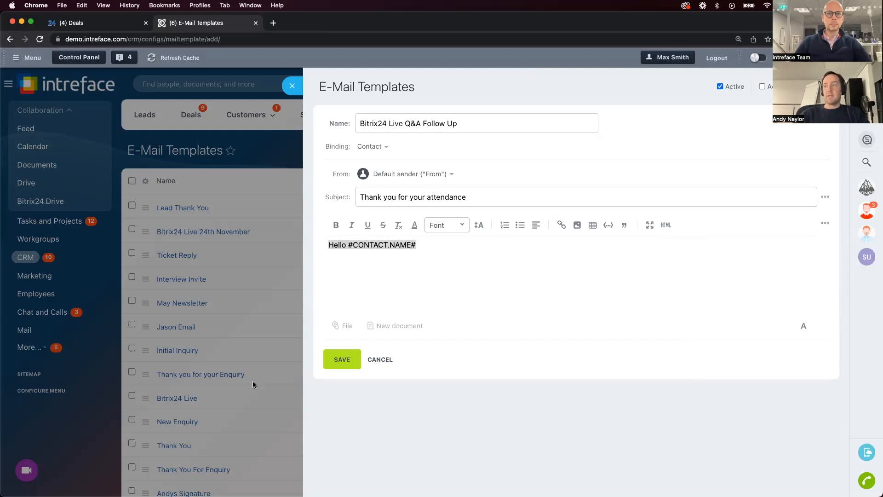
Save the e-mail template, review its options in the reopened form, and return to the template list
{"action": "left_click", "coordinate": [346, 359]}
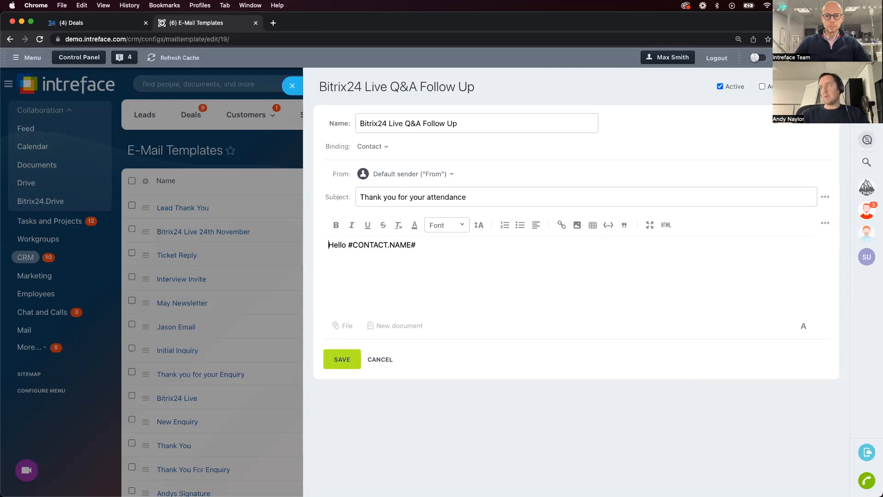
{"action": "double_click", "coordinate": [782, 86]}
{"action": "left_click", "coordinate": [293, 86]}
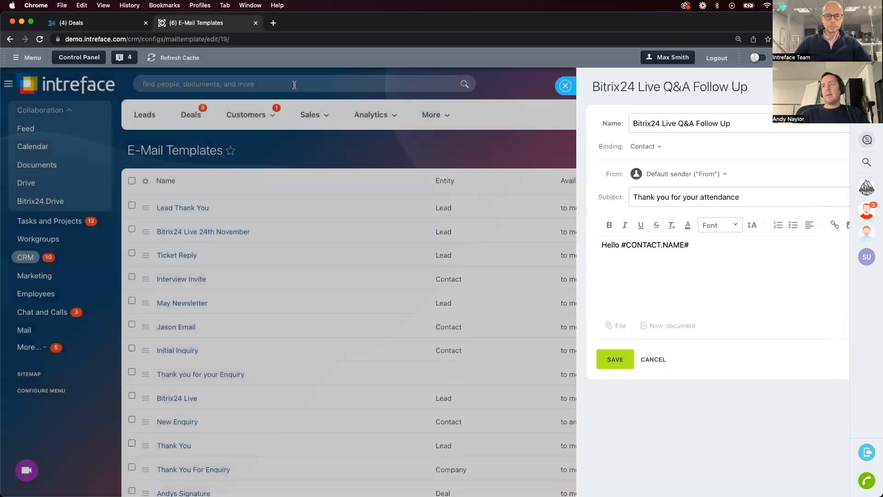
Open the first contact in the customers' Contacts list and start a new e-mail to that contact
{"action": "left_click", "coordinate": [248, 115]}
{"action": "left_click", "coordinate": [251, 148]}
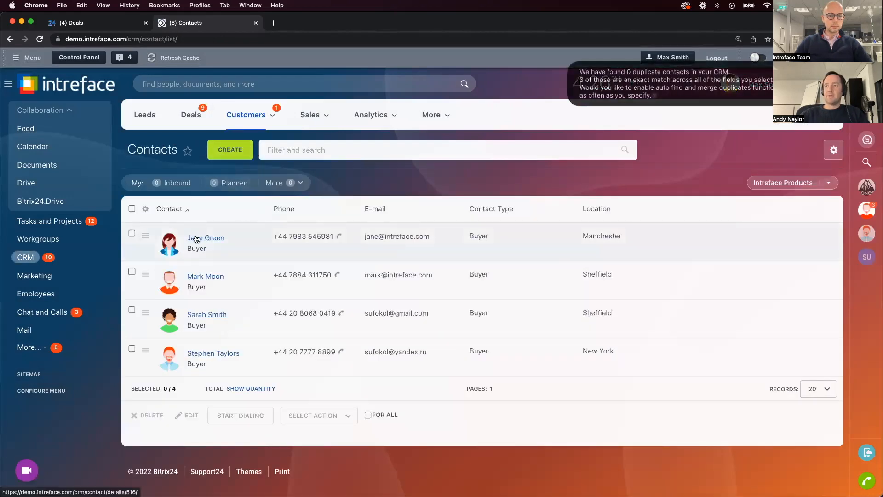
{"action": "left_click", "coordinate": [196, 238]}
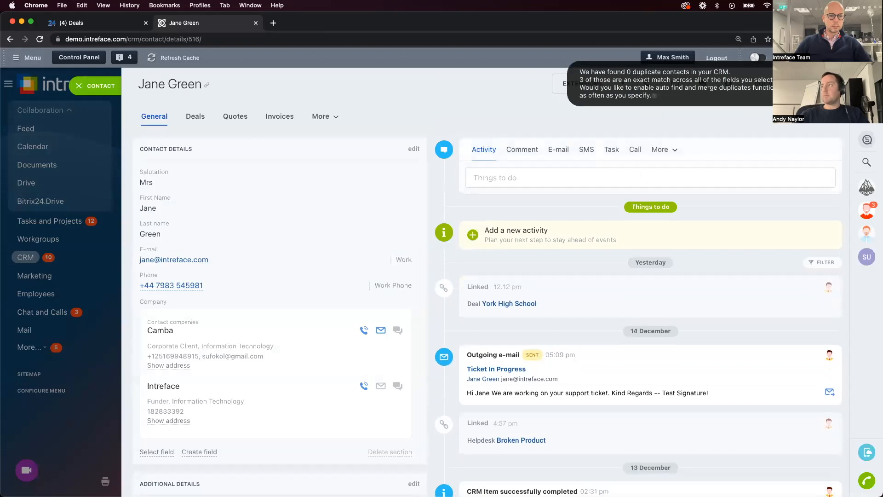
{"action": "left_click", "coordinate": [551, 150]}
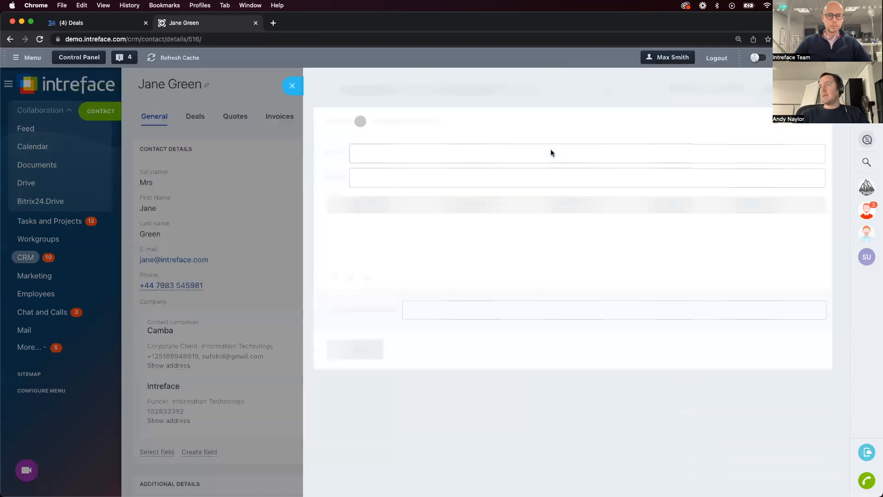
Apply the "Bitrix24 Live Q&A Follow Up" template to the message and close it without sending
{"action": "left_click_drag", "start_coordinate": [691, 91], "coordinate": [739, 92]}
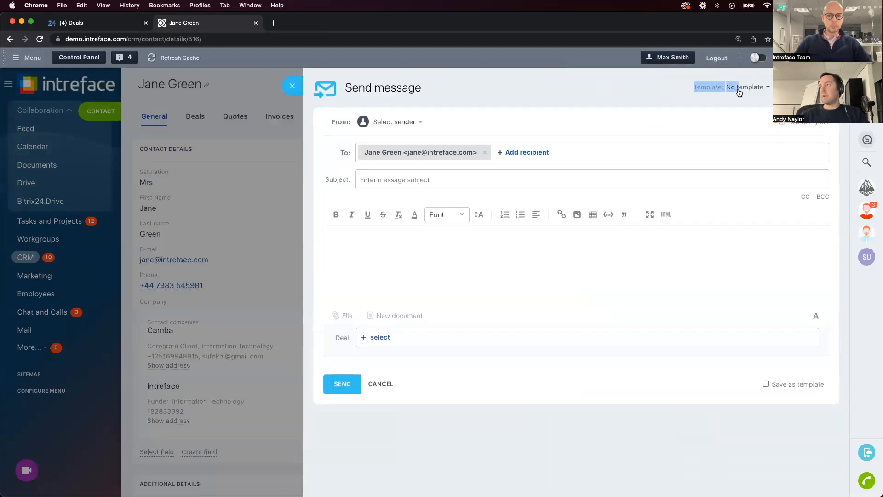
{"action": "left_click", "coordinate": [739, 92]}
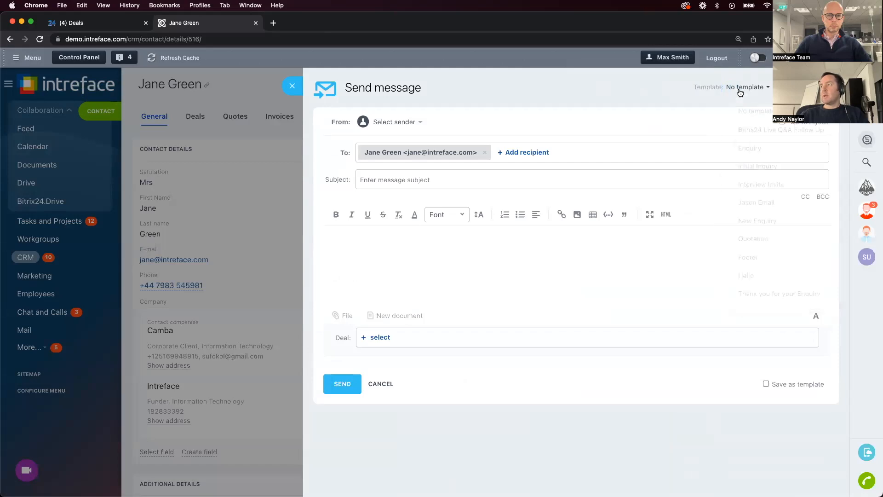
{"action": "left_click", "coordinate": [773, 133]}
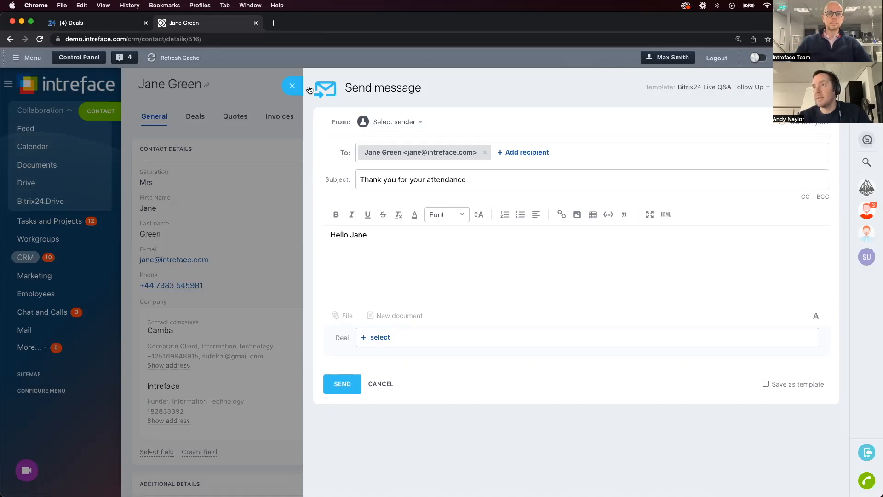
{"action": "left_click", "coordinate": [291, 86]}
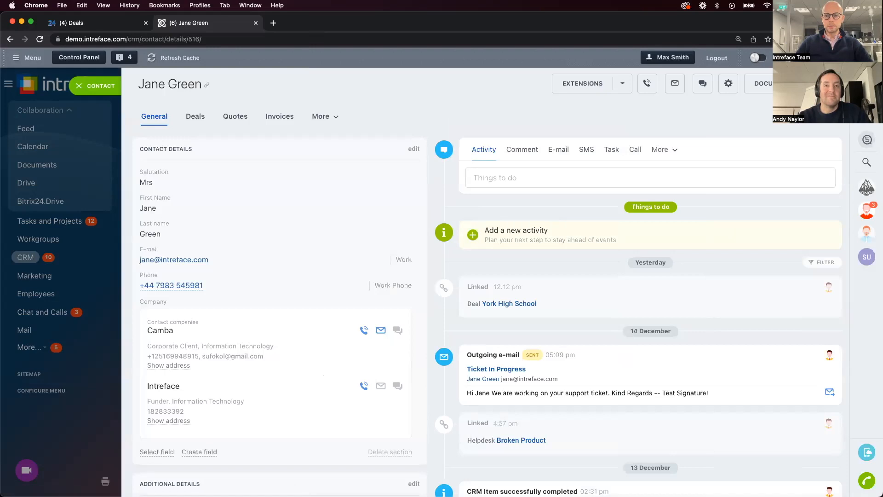
Switch to the demonstration portal's Deals page, start a Gmail mailbox integration in Mail, and authenticate with the demo Google account
{"action": "left_click", "coordinate": [112, 28]}
{"action": "left_click", "coordinate": [41, 170]}
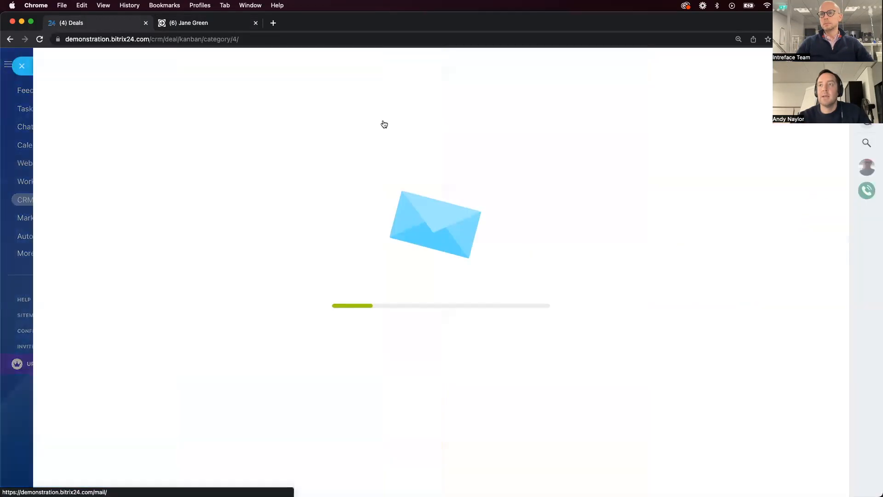
{"action": "left_click", "coordinate": [297, 163]}
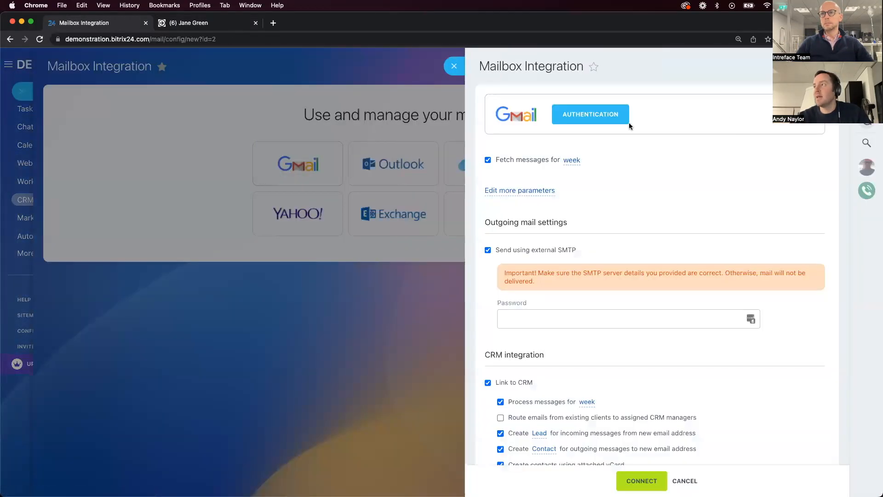
{"action": "left_click", "coordinate": [627, 122]}
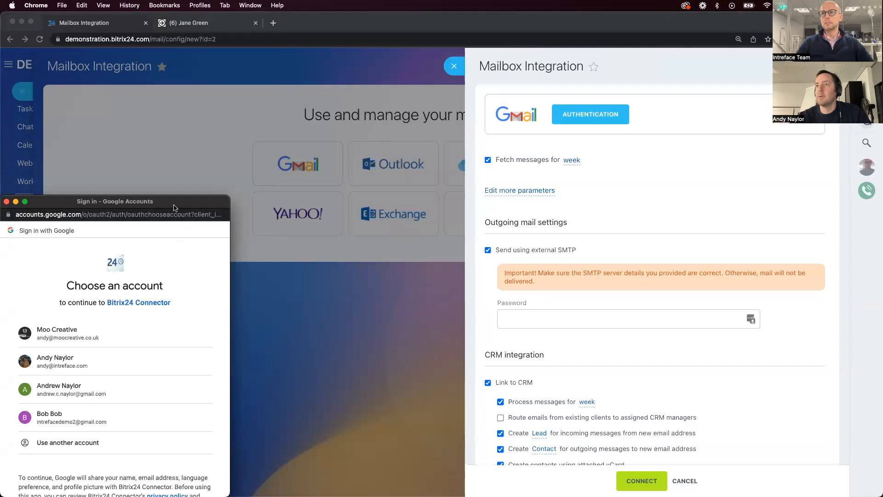
{"action": "left_click_drag", "start_coordinate": [173, 205], "coordinate": [0, 205]}
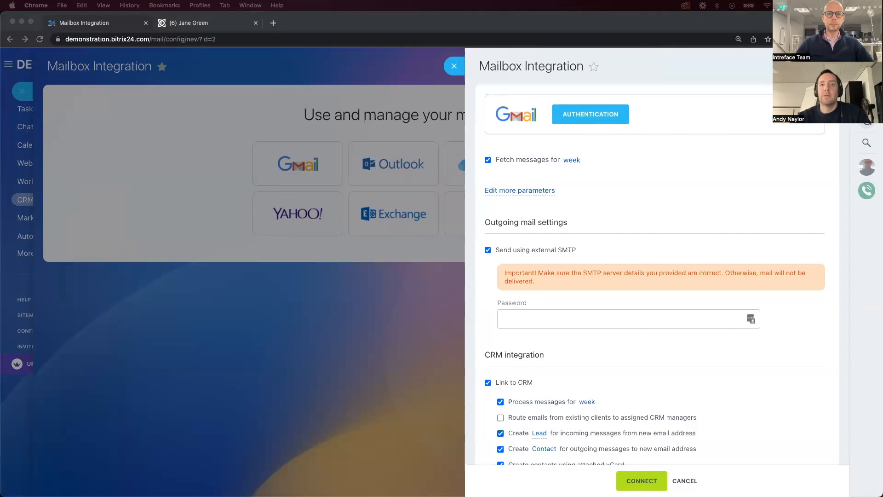
Disable message fetching, external SMTP sending and the CRM link, connect the Gmail mailbox, and save synchronization of all folders
{"action": "left_click", "coordinate": [488, 160]}
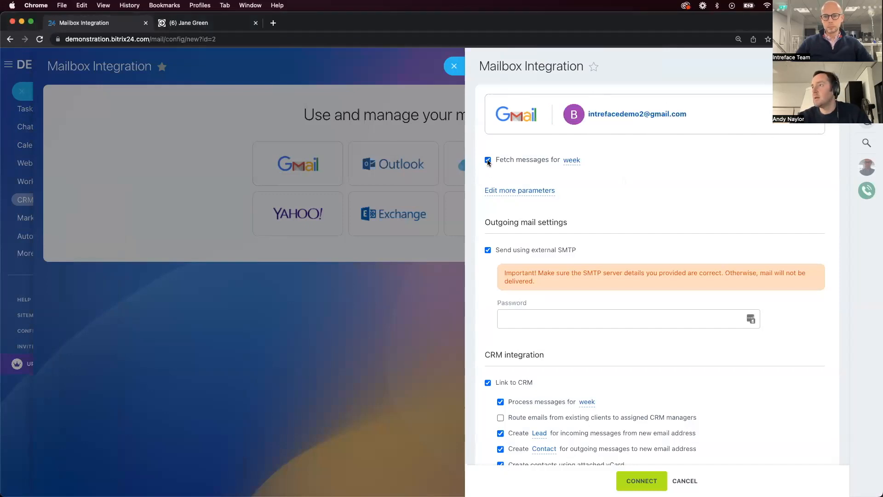
{"action": "left_click", "coordinate": [488, 251]}
{"action": "left_click", "coordinate": [487, 311]}
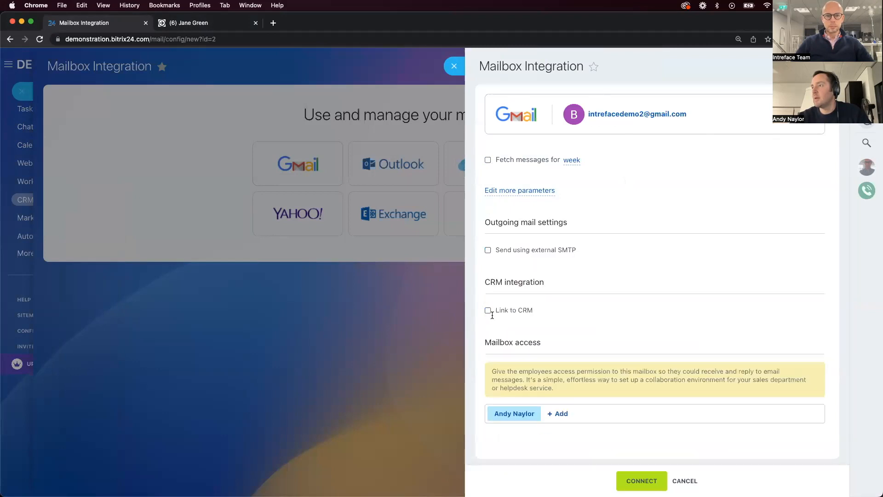
{"action": "left_click", "coordinate": [636, 480]}
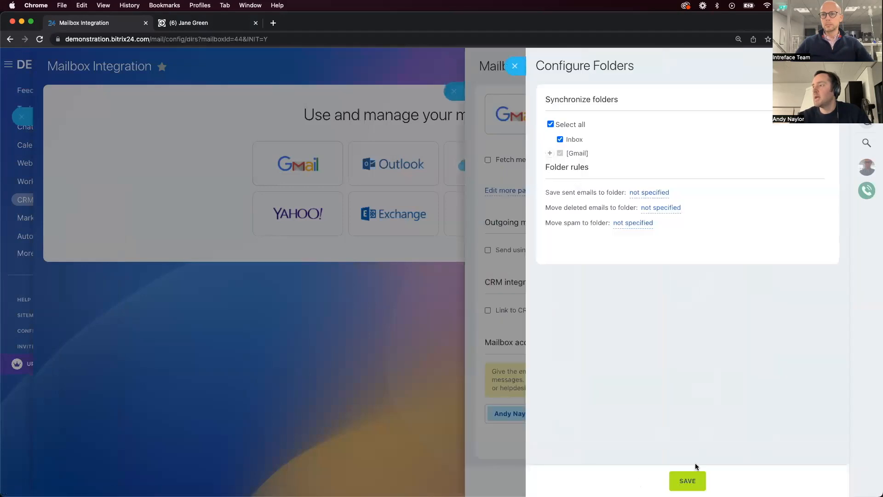
{"action": "left_click", "coordinate": [692, 471]}
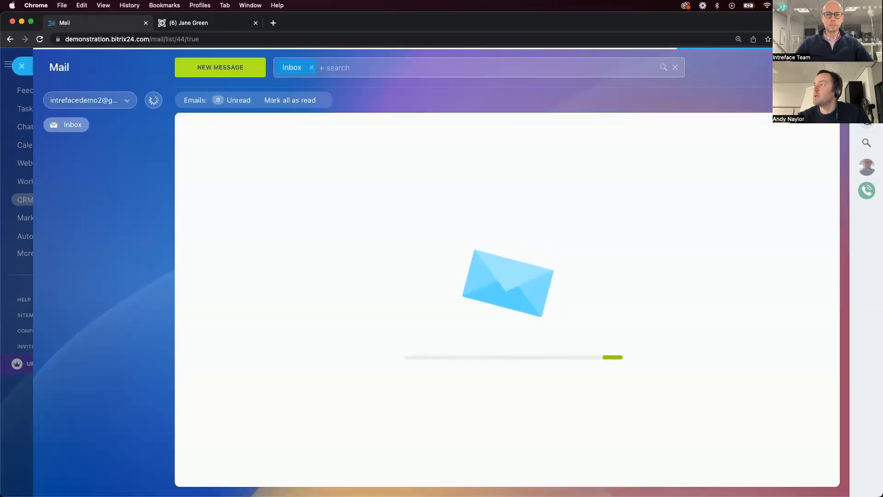
Add a mailbox signature reading "Kind Regards," followed by the sender's first name, link it to the demo Gmail sender, and save it
{"action": "left_click", "coordinate": [829, 67]}
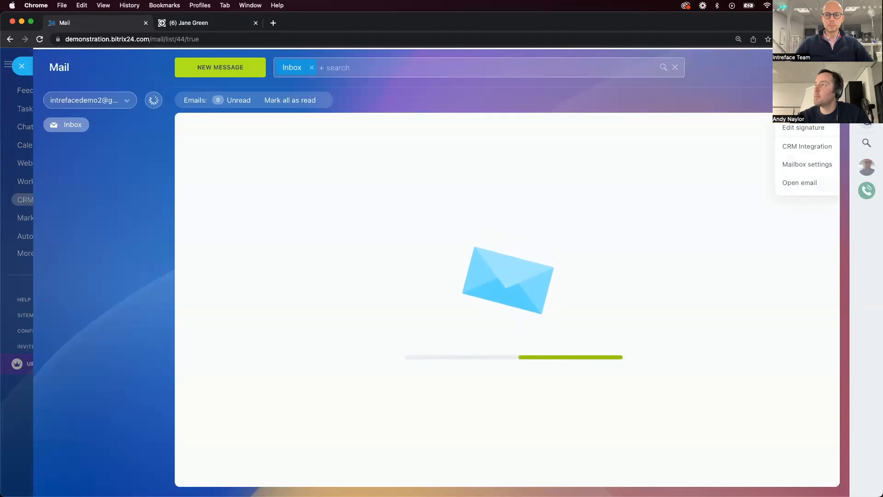
{"action": "left_click", "coordinate": [810, 128]}
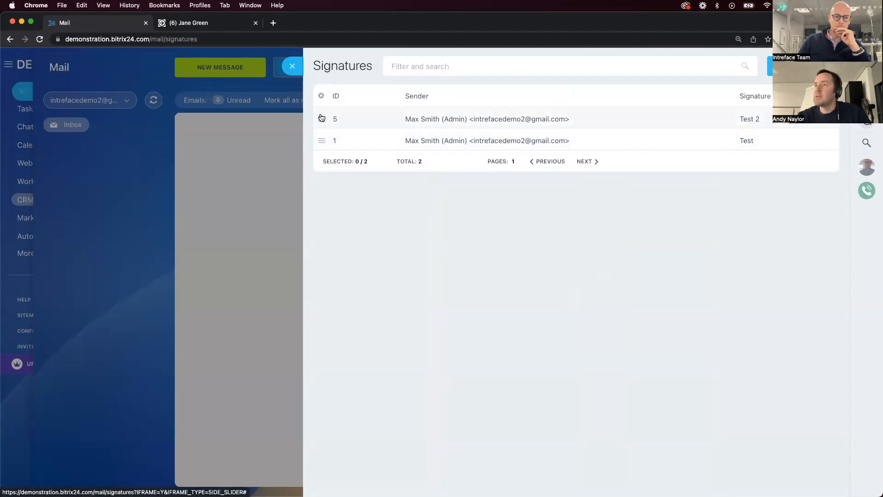
{"action": "left_click", "coordinate": [801, 66]}
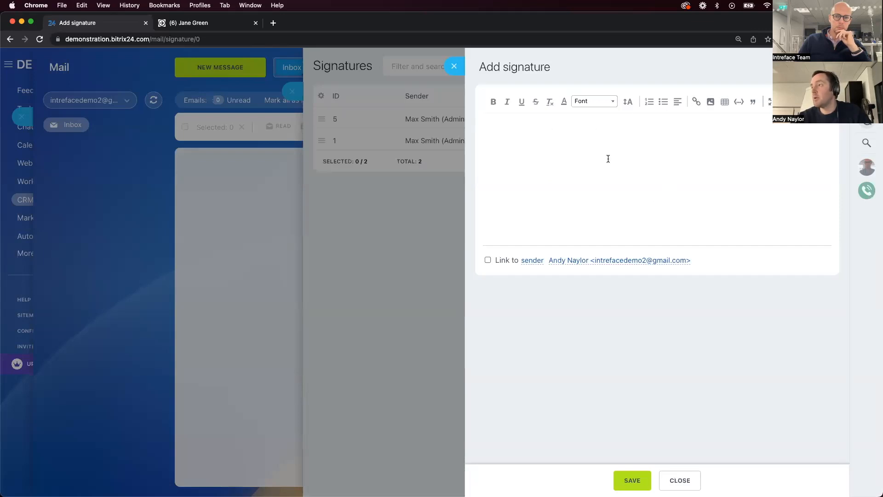
{"action": "left_click", "coordinate": [487, 260]}
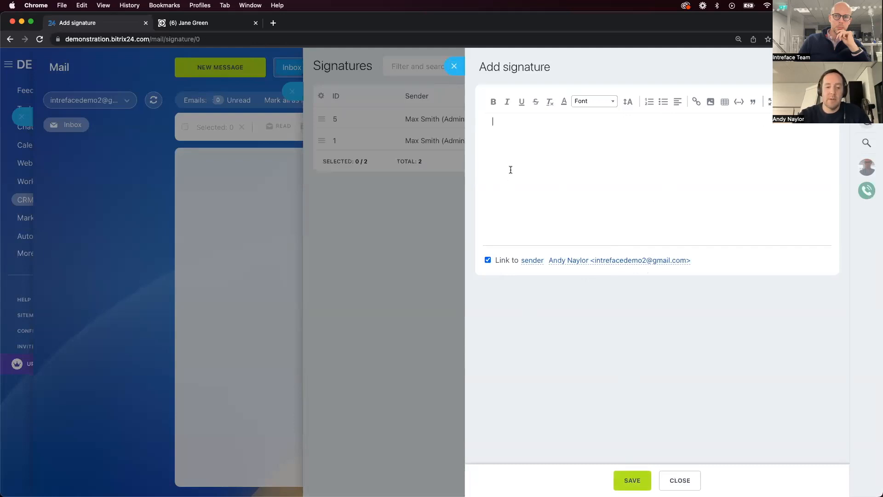
{"action": "type", "text": "rds,"}
{"action": "key", "text": "Return"}
{"action": "type", "text": "Andy"}
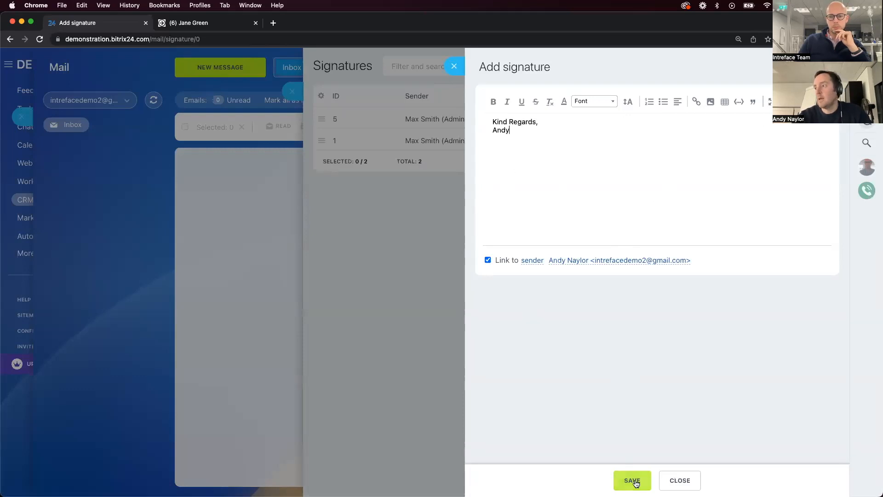
{"action": "left_click", "coordinate": [633, 480]}
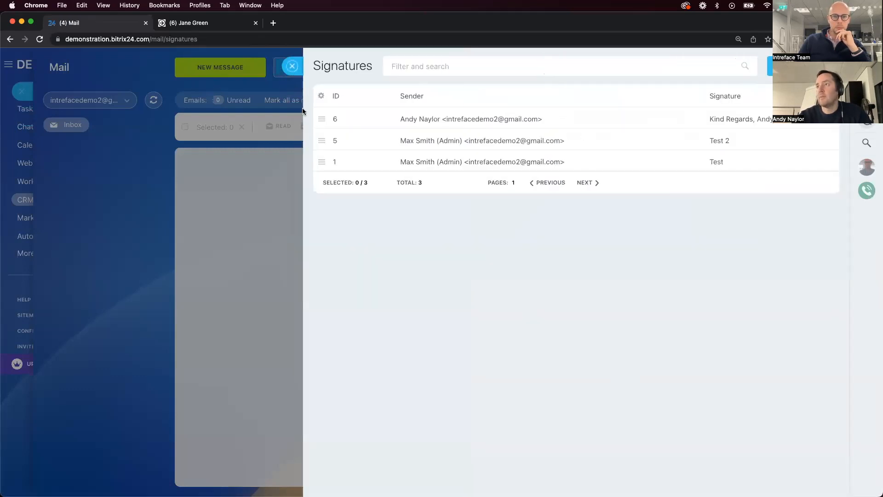
Delete the "Test 2" and "Test" signatures and return to the Deals pipeline
{"action": "left_click", "coordinate": [321, 140]}
{"action": "left_click", "coordinate": [350, 159]}
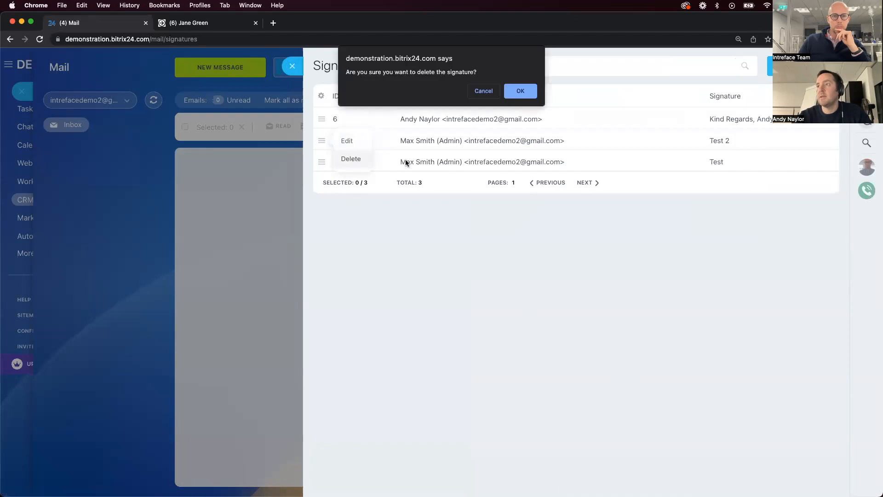
{"action": "left_click", "coordinate": [513, 90]}
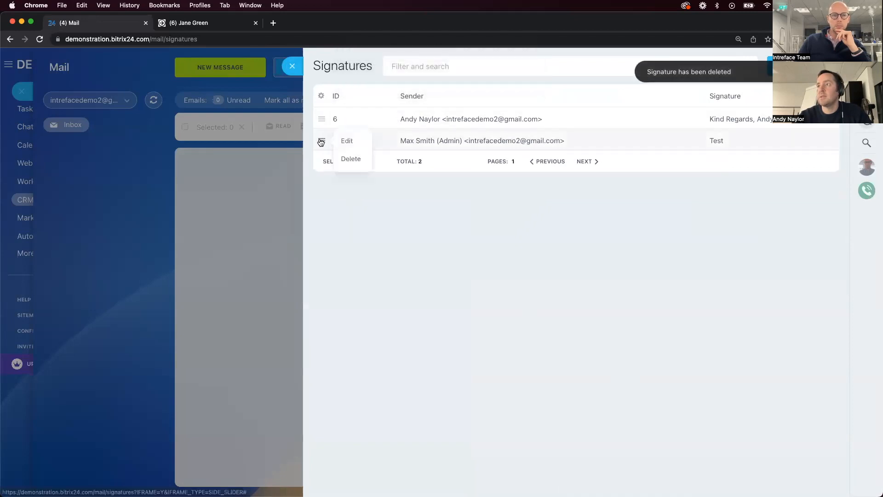
{"action": "left_click", "coordinate": [356, 161]}
{"action": "left_click", "coordinate": [529, 89]}
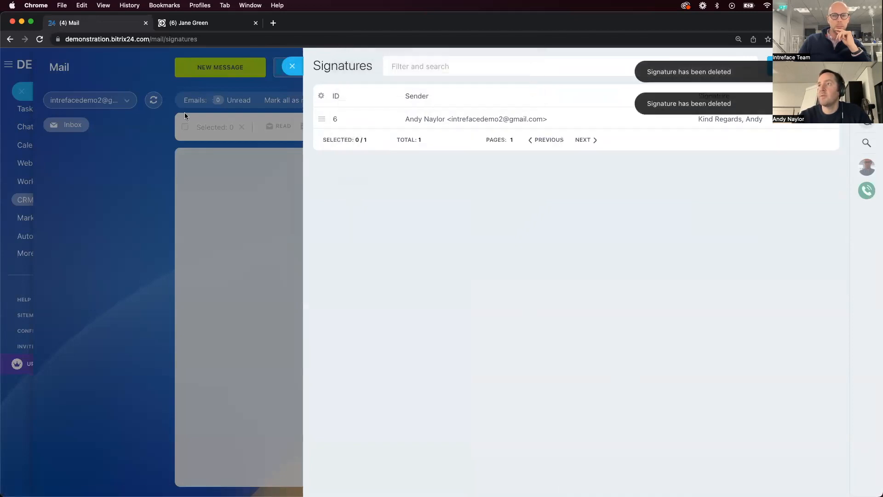
{"action": "left_click", "coordinate": [46, 86]}
{"action": "left_click", "coordinate": [22, 65]}
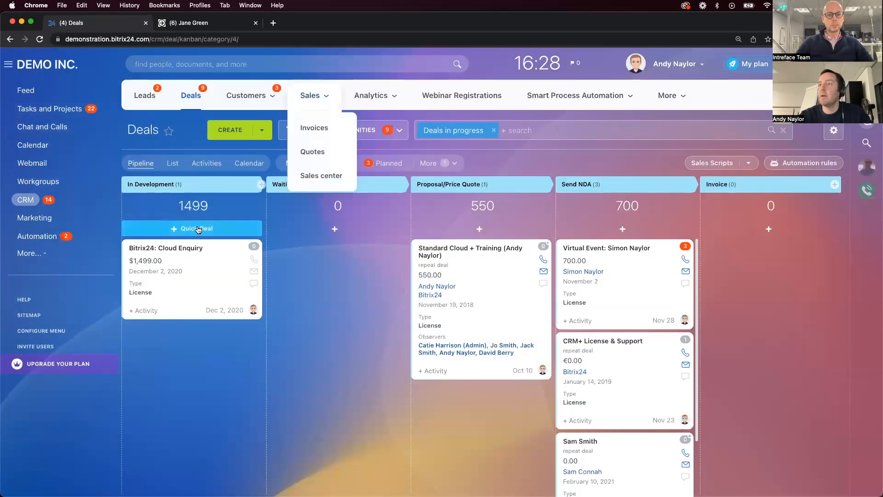
Start an e-mail from the "Bitrix24: Cloud Enquiry" deal and select the demo Gmail account as sender to check its signature
{"action": "left_click", "coordinate": [186, 248]}
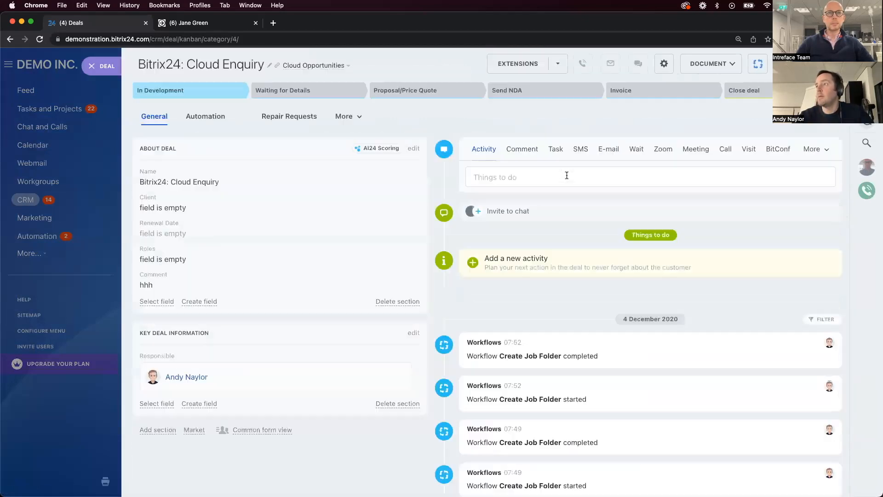
{"action": "left_click", "coordinate": [614, 150]}
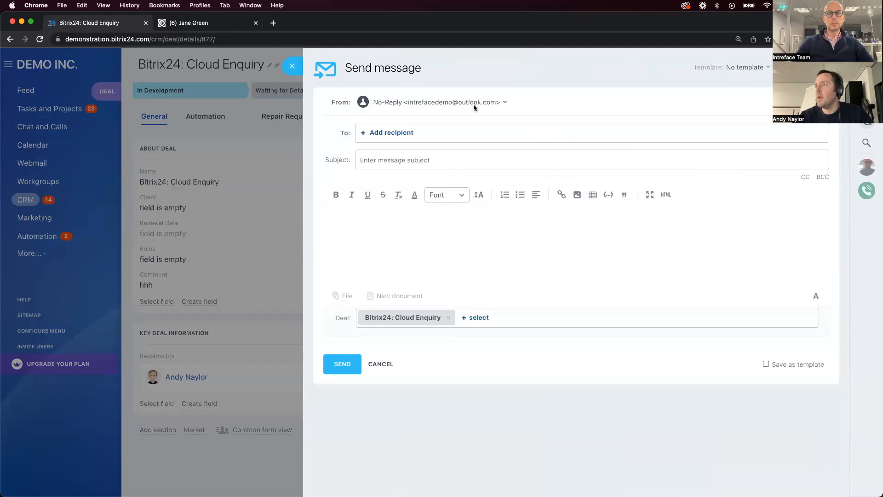
{"action": "left_click", "coordinate": [473, 104]}
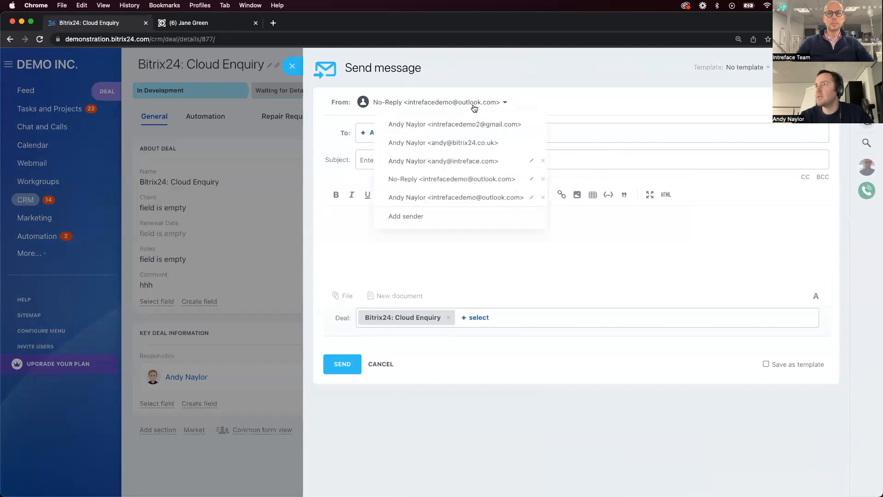
{"action": "left_click", "coordinate": [473, 130]}
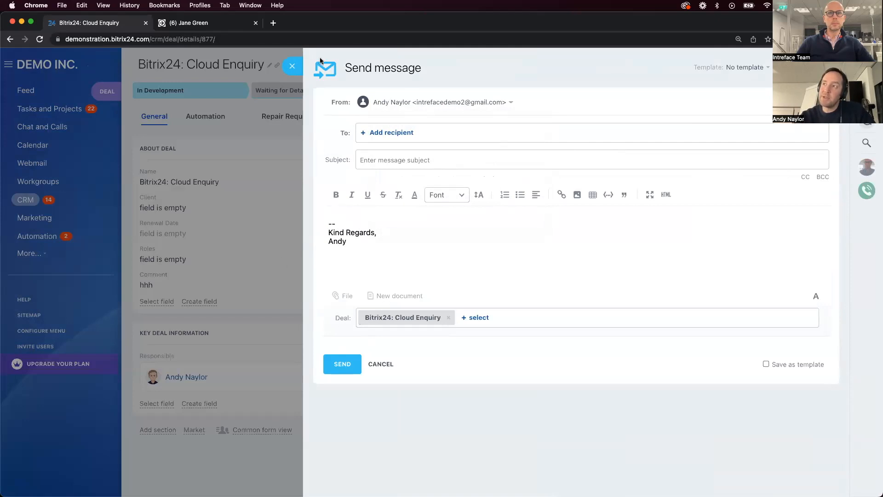
Close the unsent message and the deal, and turn off further Proactive CRM reminder suggestions
{"action": "left_click", "coordinate": [292, 66]}
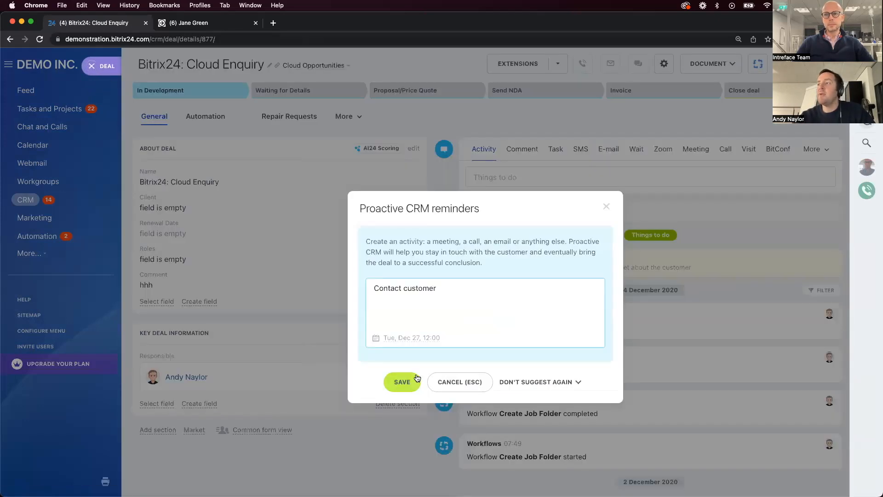
{"action": "left_click", "coordinate": [535, 384]}
{"action": "left_click", "coordinate": [517, 405]}
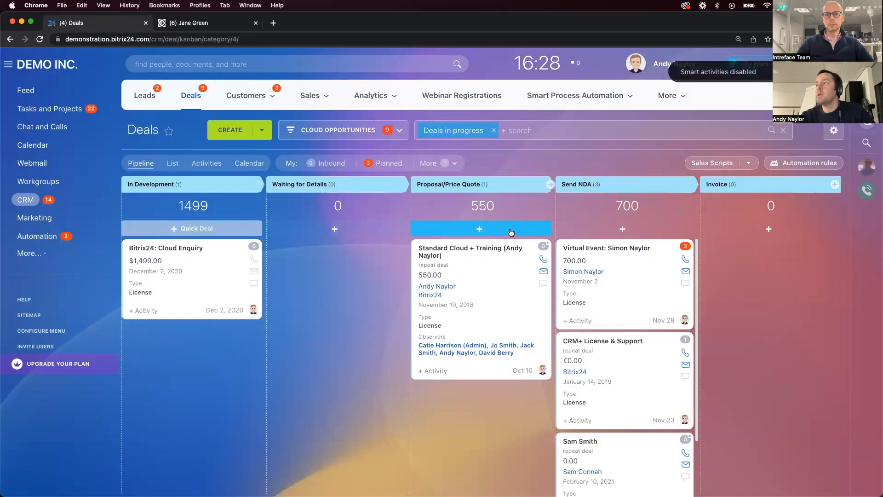
Add a "Send email to customer" automation rule from Customer communication to the Invoice stage of the Cloud Opportunities pipeline
{"action": "left_click", "coordinate": [793, 163]}
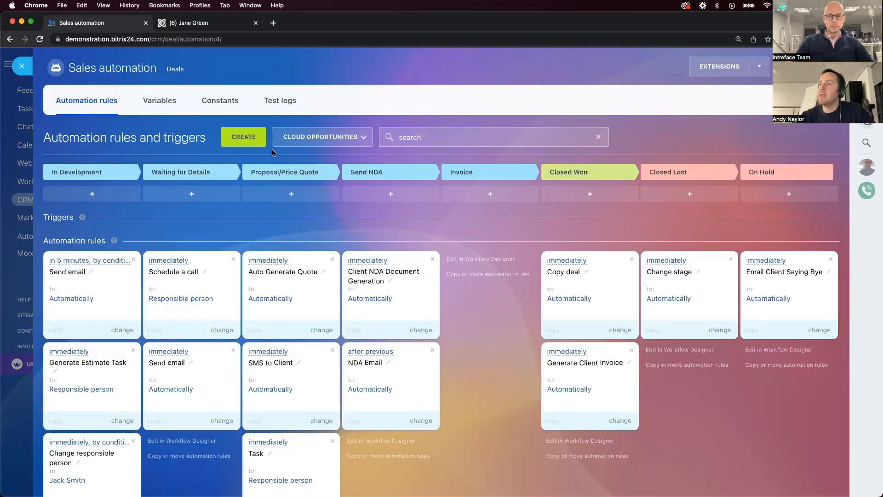
{"action": "left_click", "coordinate": [234, 139]}
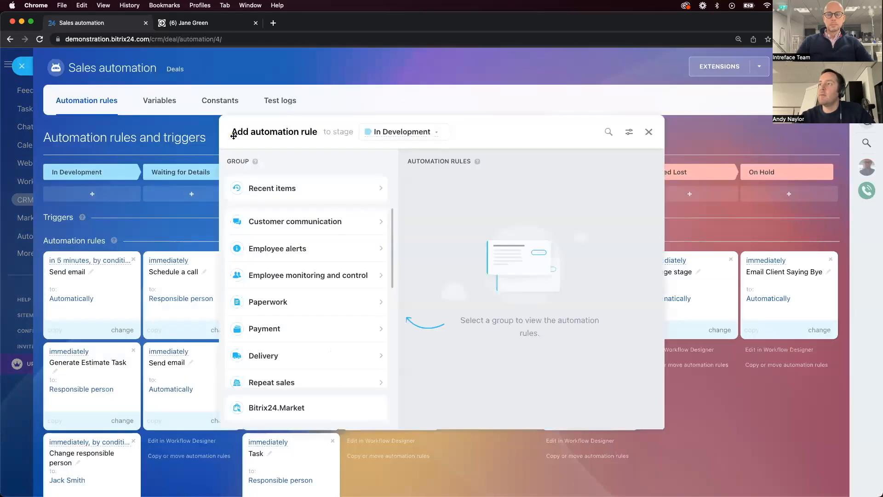
{"action": "left_click", "coordinate": [649, 132]}
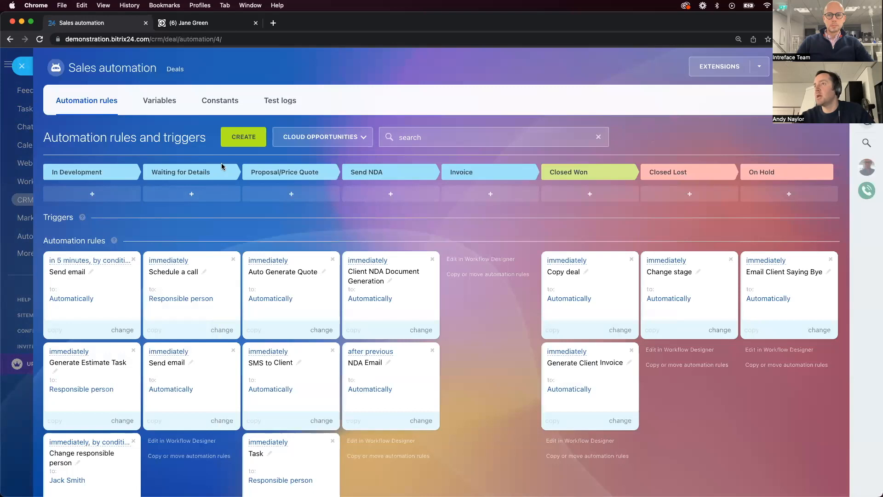
{"action": "left_click", "coordinate": [235, 138]}
{"action": "left_click", "coordinate": [395, 136]}
{"action": "left_click", "coordinate": [404, 222]}
{"action": "left_click", "coordinate": [320, 221]}
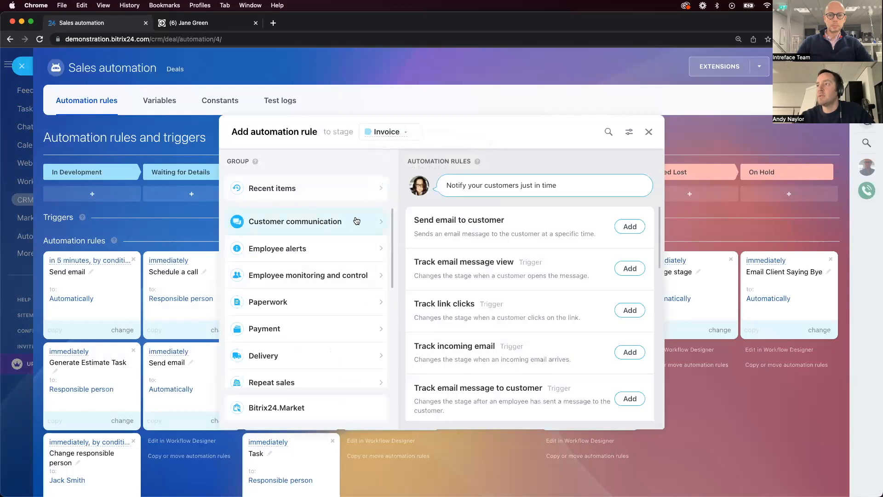
{"action": "left_click", "coordinate": [630, 226]}
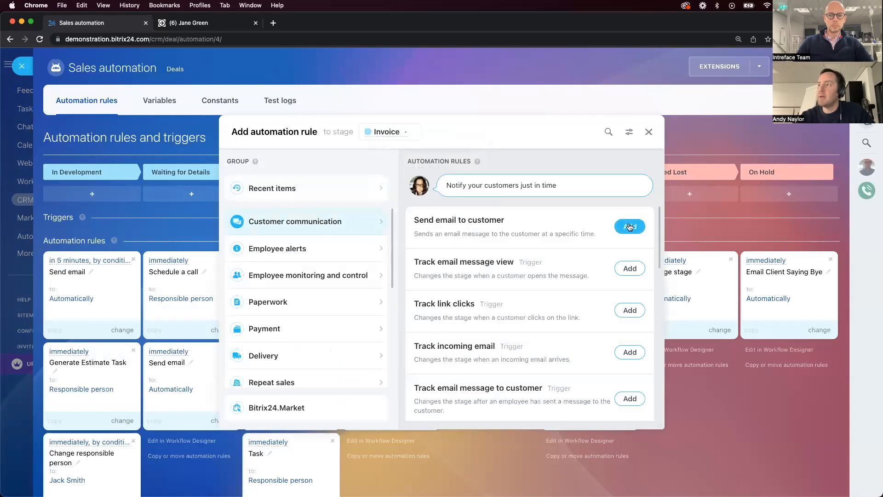
{"action": "left_click", "coordinate": [649, 132]}
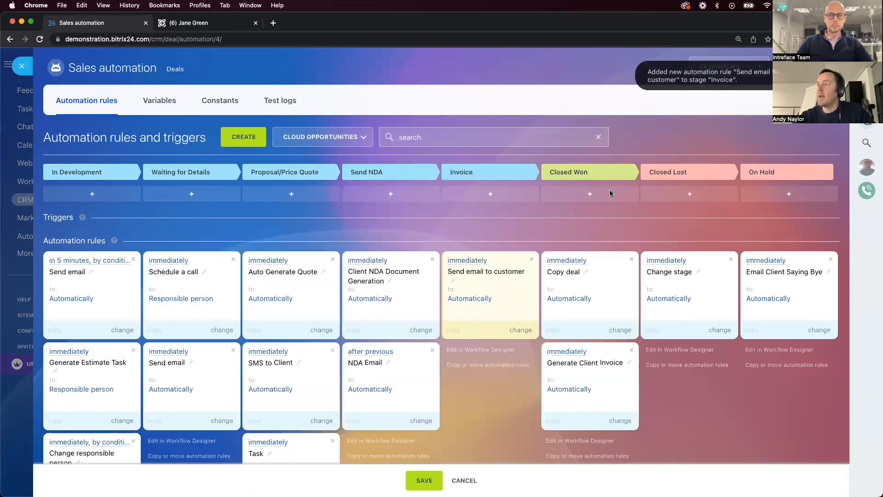
Edit the Invoice stage's "Send email to customer" rule and insert the responsible person's Name field into the message body
{"action": "left_click", "coordinate": [520, 330]}
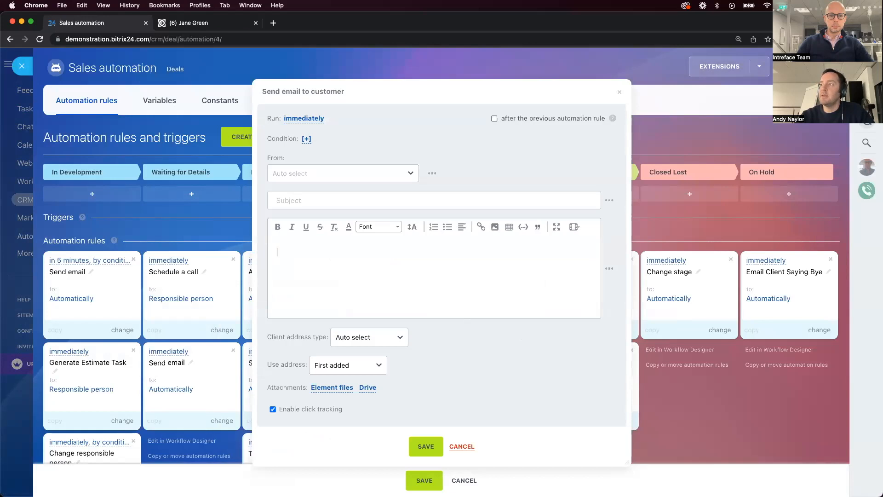
{"action": "left_click", "coordinate": [609, 269]}
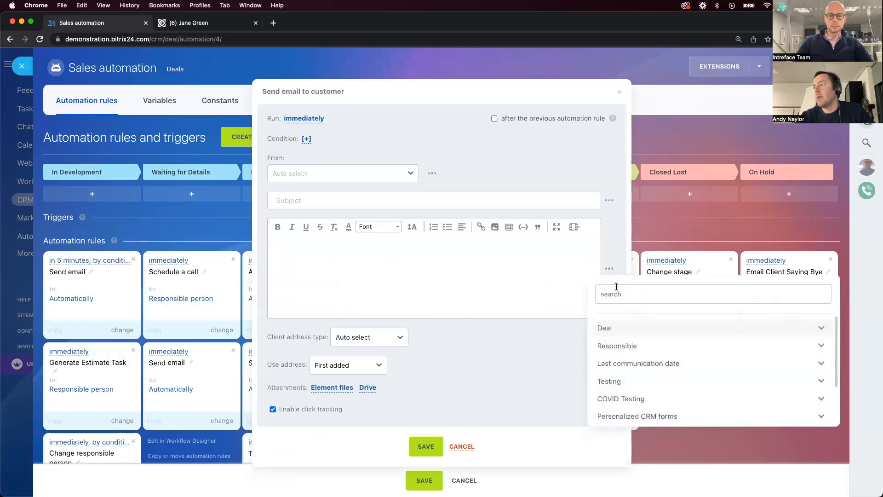
{"action": "left_click", "coordinate": [692, 348]}
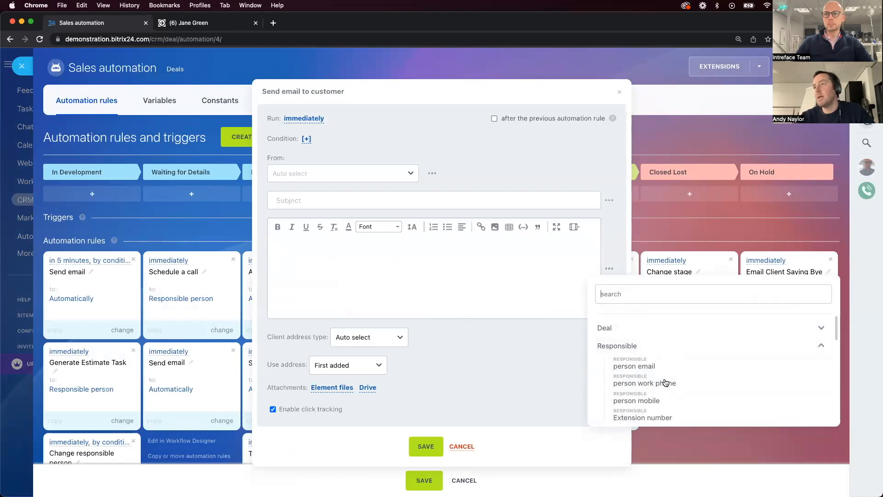
{"action": "scroll", "coordinate": [667, 375], "scroll_direction": "down", "scroll_amount": 1}
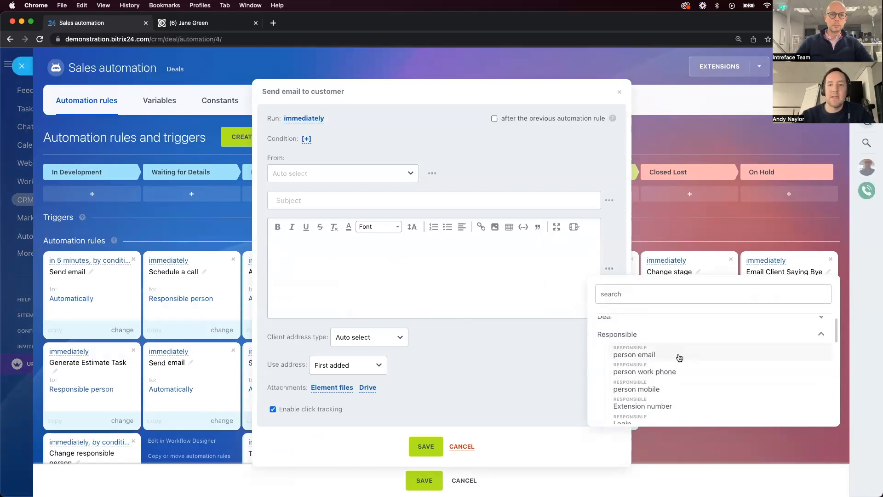
{"action": "scroll", "coordinate": [665, 393], "scroll_direction": "down", "scroll_amount": 3}
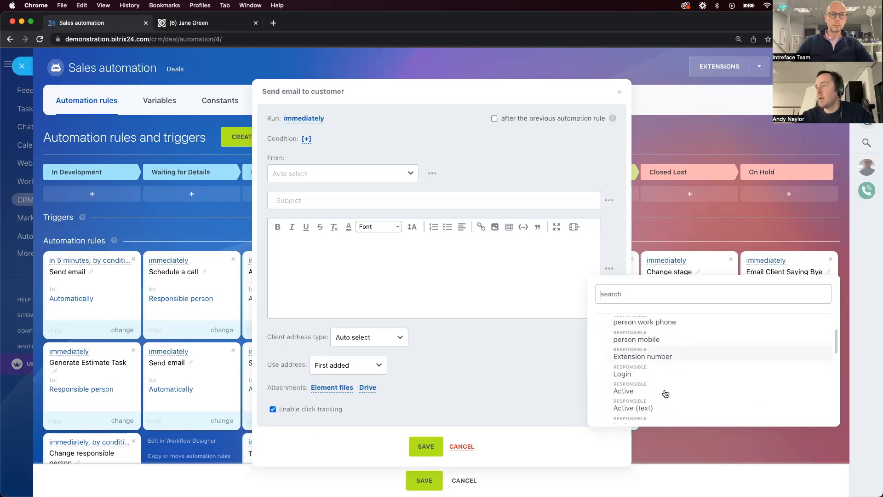
{"action": "scroll", "coordinate": [665, 393], "scroll_direction": "down", "scroll_amount": 2}
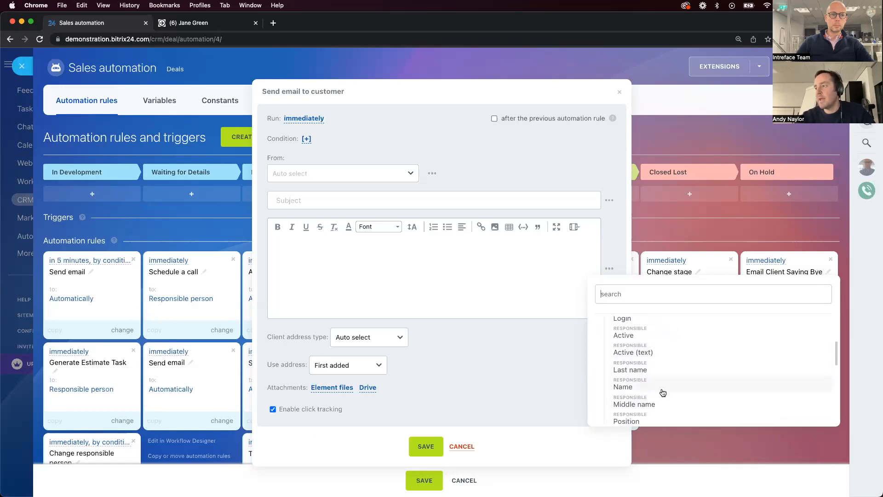
{"action": "left_click", "coordinate": [662, 387]}
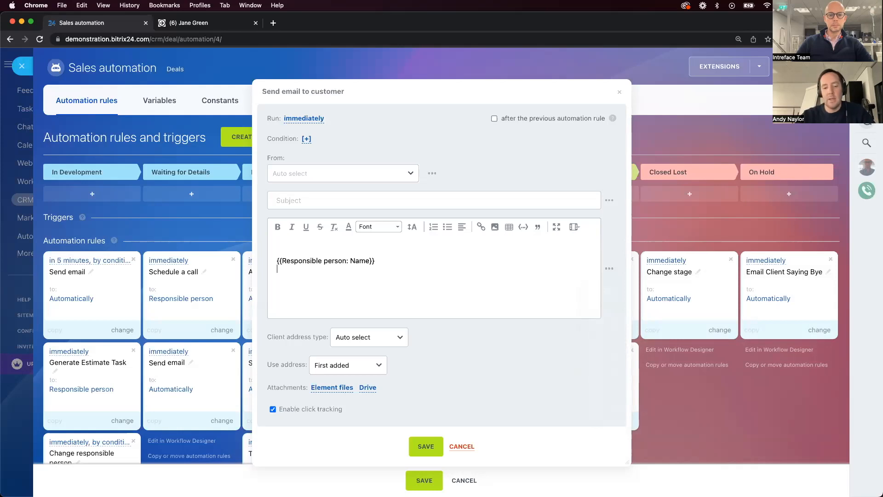
Add a bold "Email:" label below the name placeholder, followed by the responsible person's email field in regular weight
{"action": "key", "text": "super+b"}
{"action": "type", "text": "Email:"}
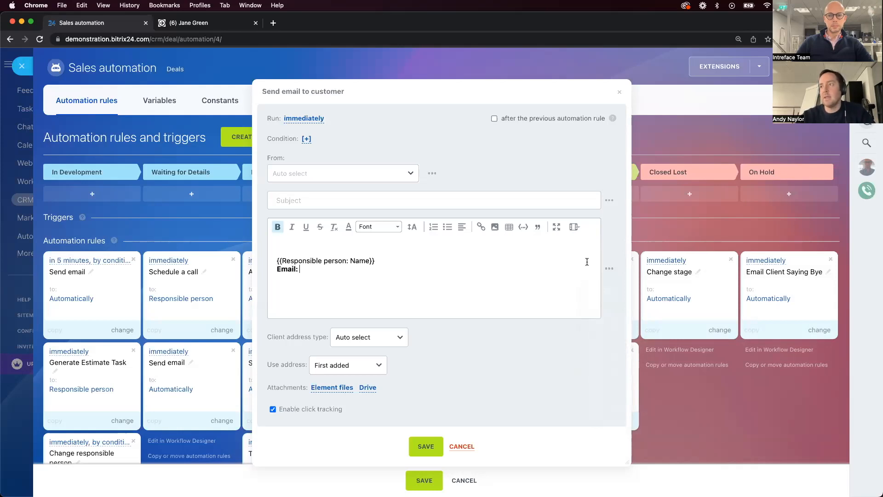
{"action": "left_click", "coordinate": [609, 269]}
{"action": "scroll", "coordinate": [646, 367], "scroll_direction": "down", "scroll_amount": 1}
{"action": "scroll", "coordinate": [647, 373], "scroll_direction": "up", "scroll_amount": 3}
{"action": "scroll", "coordinate": [647, 374], "scroll_direction": "up", "scroll_amount": 4}
{"action": "left_click", "coordinate": [647, 362]}
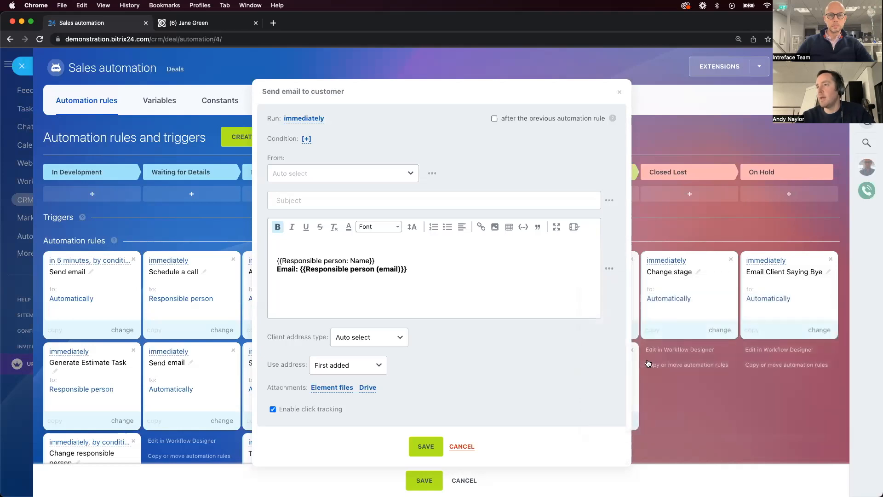
{"action": "left_click_drag", "start_coordinate": [408, 269], "coordinate": [296, 271]}
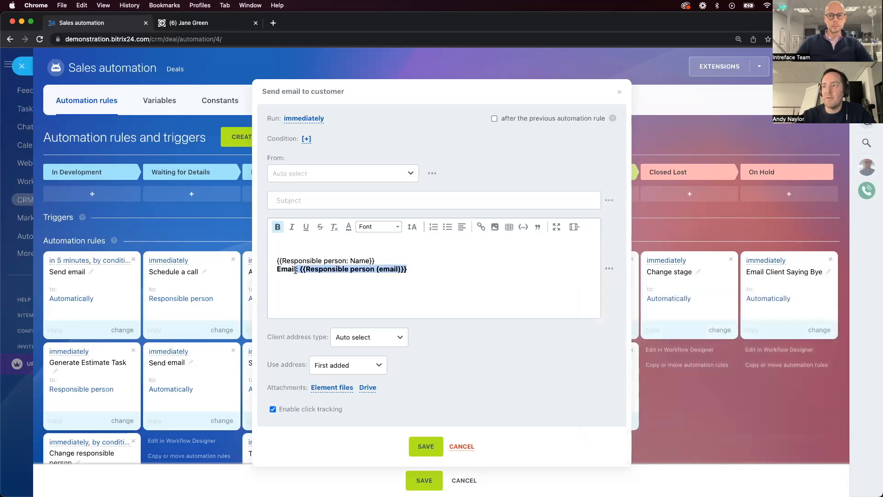
{"action": "key", "text": "super+b"}
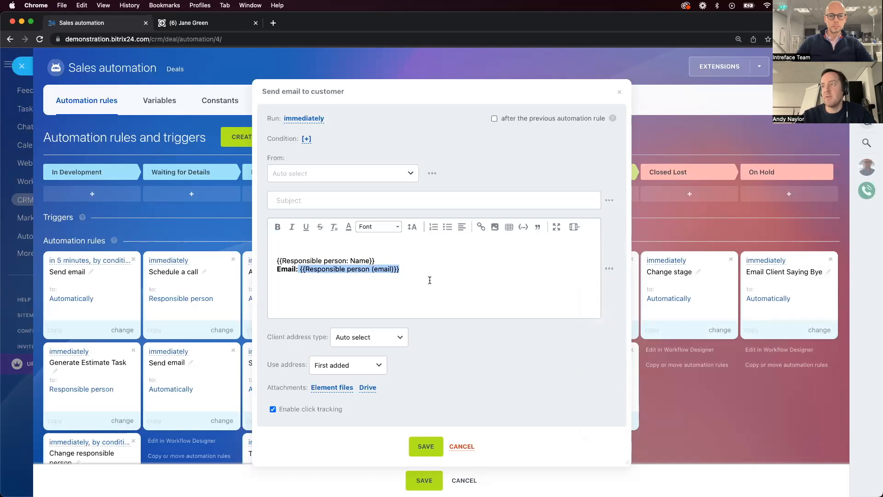
{"action": "left_click", "coordinate": [429, 280]}
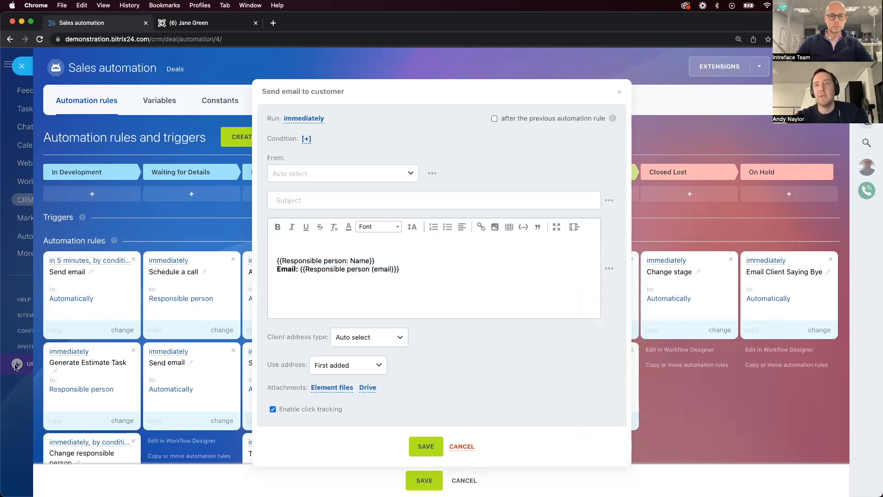
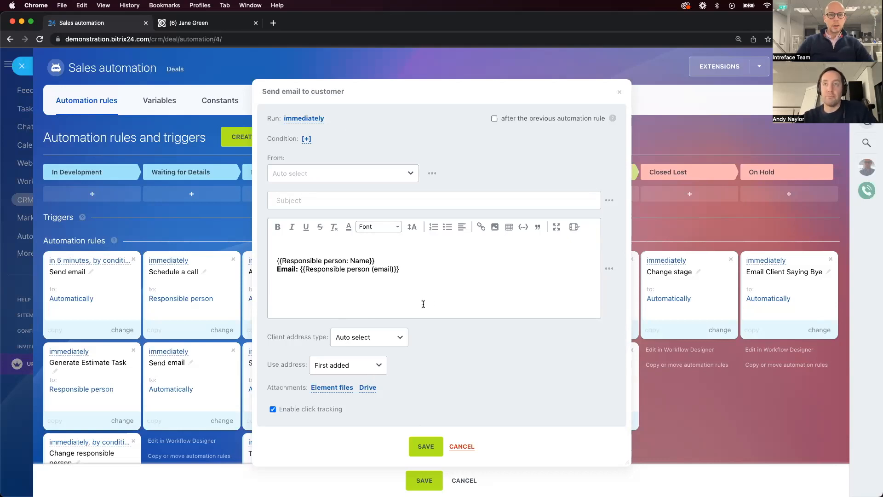
Discard the email rule edits in Sales automation, and open the meeting rooms list in the Calendar's meeting room availability
{"action": "left_click", "coordinate": [463, 446]}
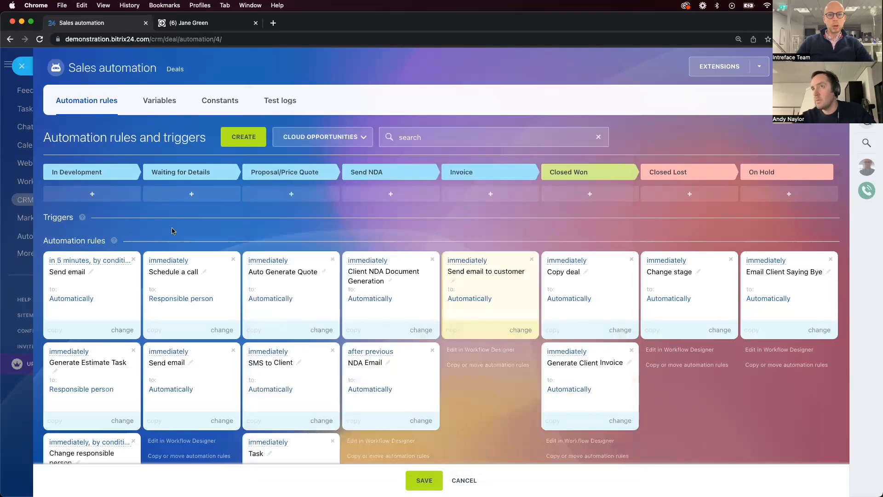
{"action": "left_click", "coordinate": [22, 66]}
{"action": "left_click", "coordinate": [43, 144]}
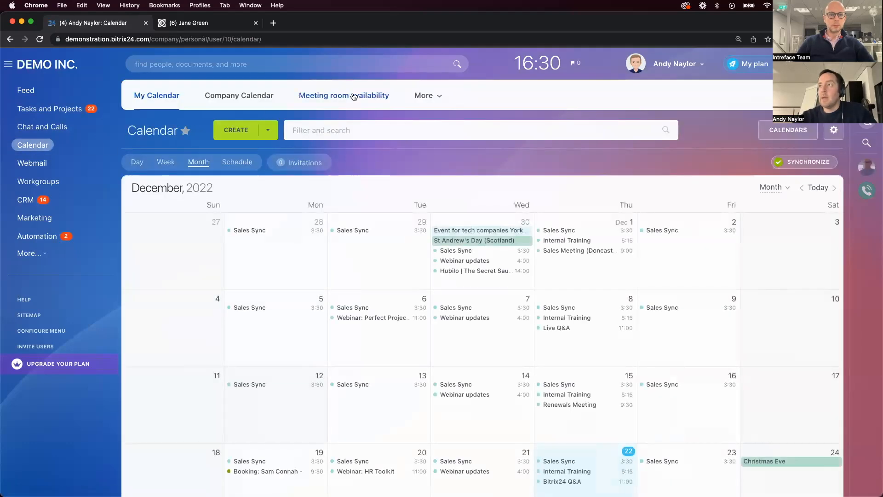
{"action": "left_click", "coordinate": [353, 96]}
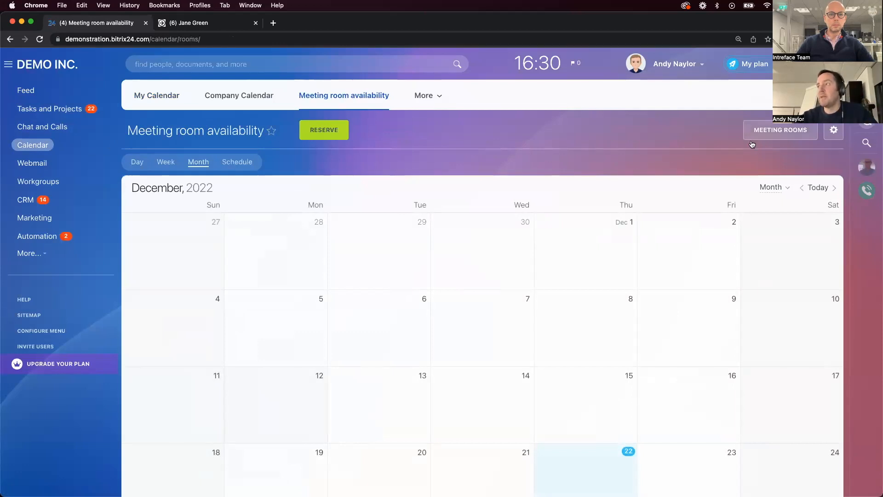
{"action": "left_click", "coordinate": [782, 130]}
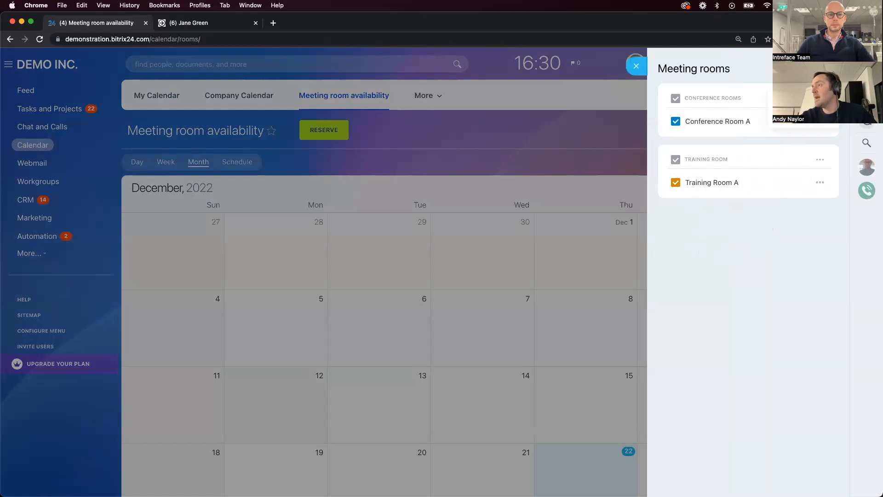
Start a new meeting room with a personalised conference room name and set its number of attendees to 10
{"action": "left_click", "coordinate": [800, 95]}
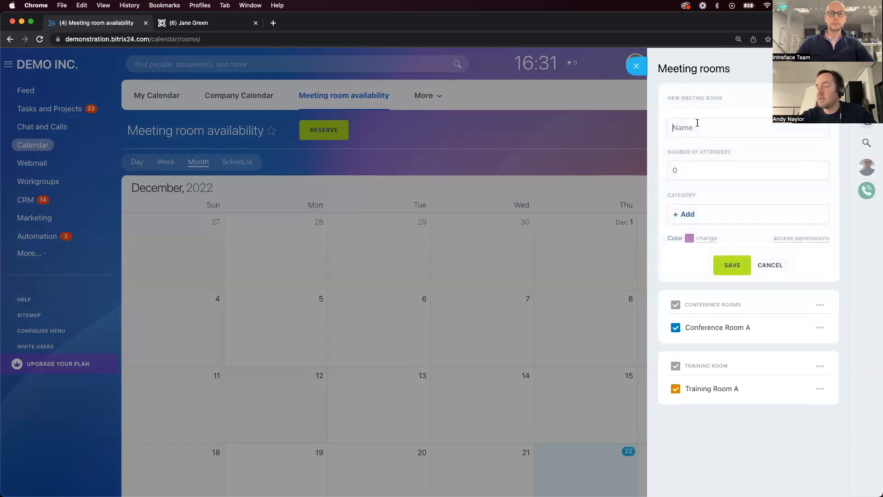
{"action": "type", "text": "Andys Conference Room"}
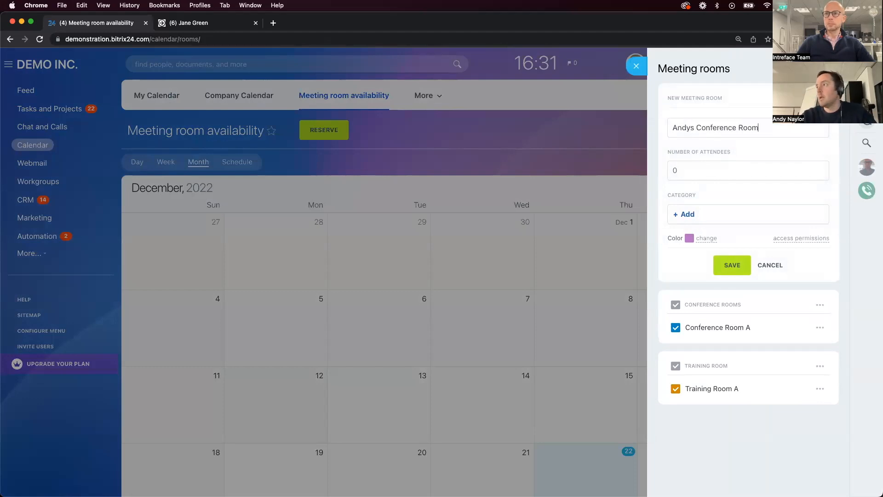
{"action": "left_click", "coordinate": [691, 171]}
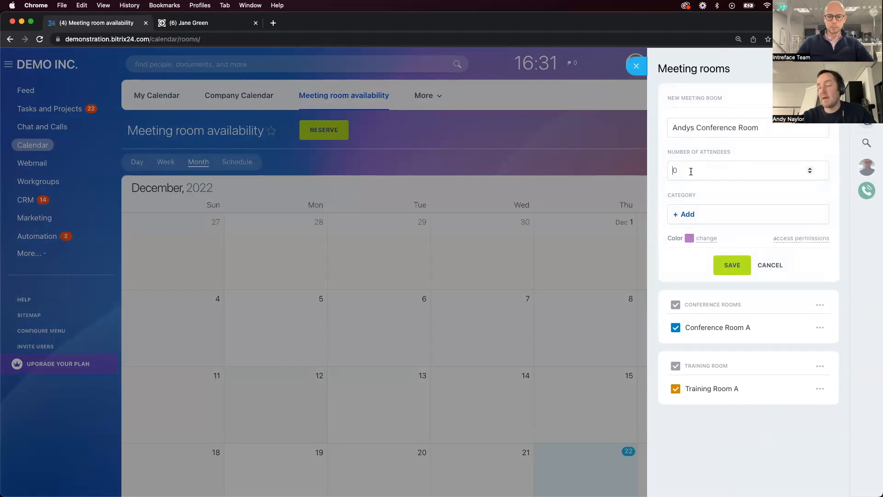
{"action": "type", "text": "1"}
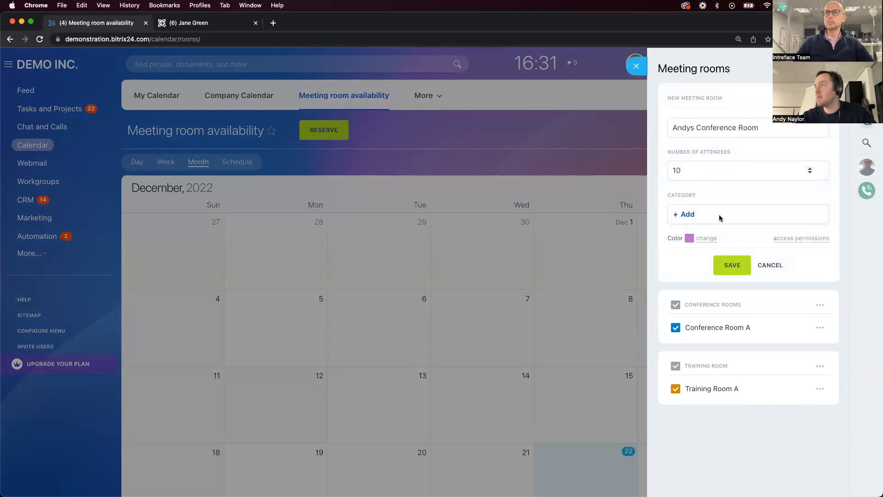
Assign the new meeting room to the Conference Rooms category, save it and close the meeting rooms list
{"action": "left_click", "coordinate": [690, 219]}
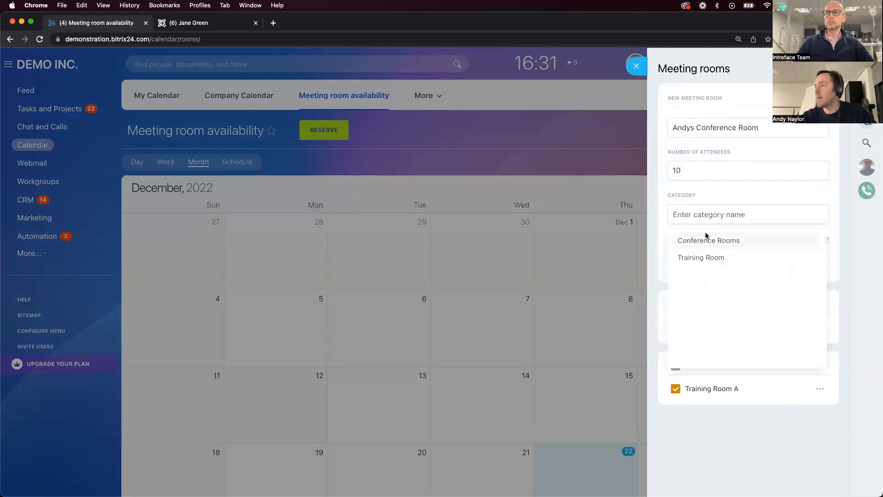
{"action": "left_click", "coordinate": [682, 240]}
{"action": "left_click", "coordinate": [676, 258]}
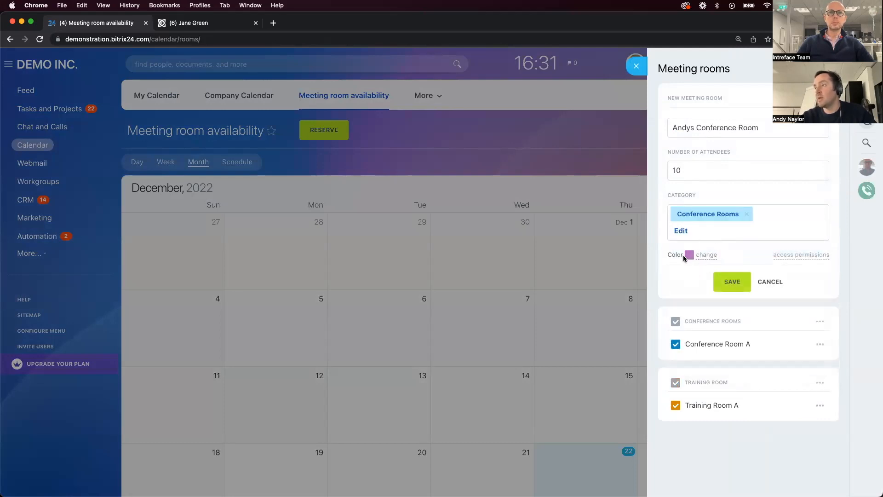
{"action": "left_click", "coordinate": [743, 286]}
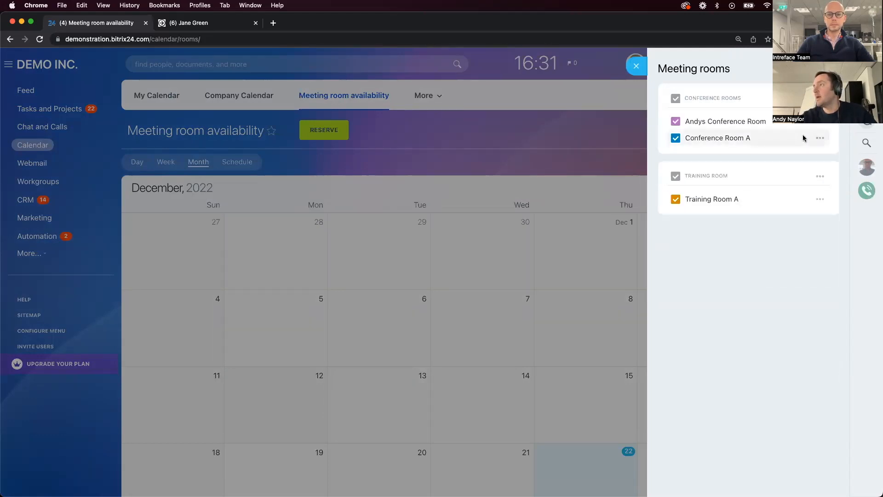
{"action": "left_click", "coordinate": [636, 67]}
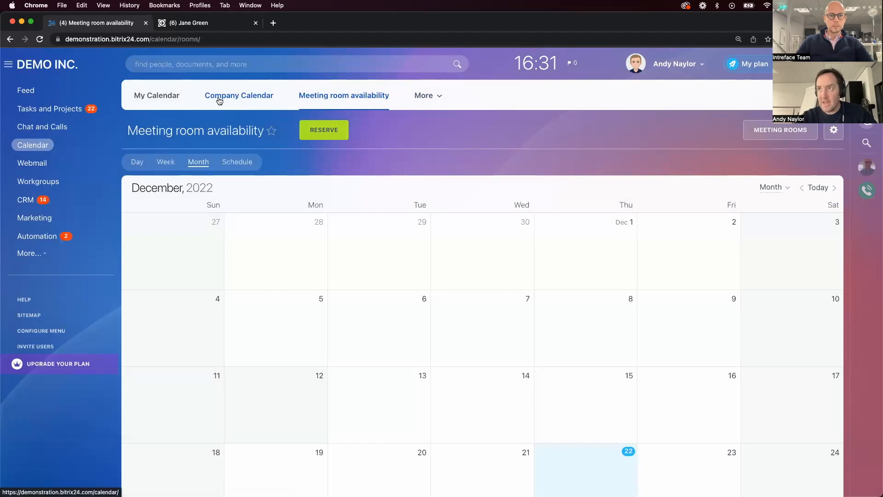
Start a new event in the Company Calendar and set its location to Conference Room A
{"action": "left_click", "coordinate": [264, 95]}
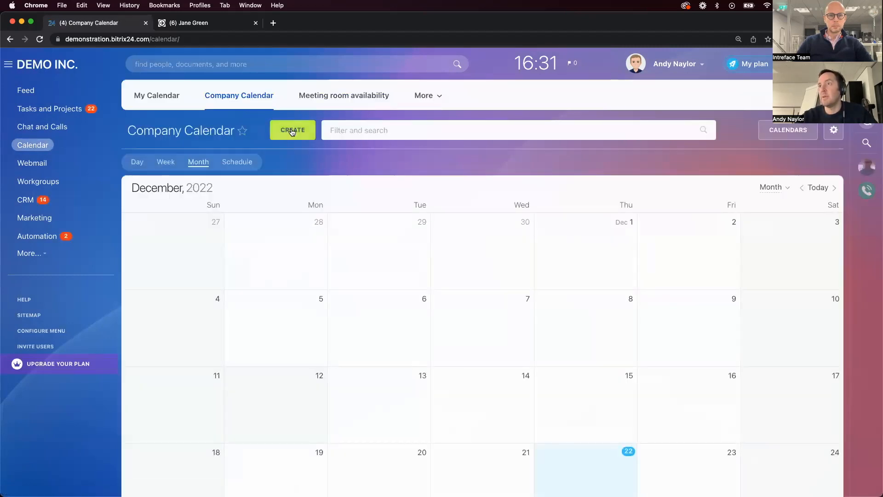
{"action": "left_click", "coordinate": [291, 131]}
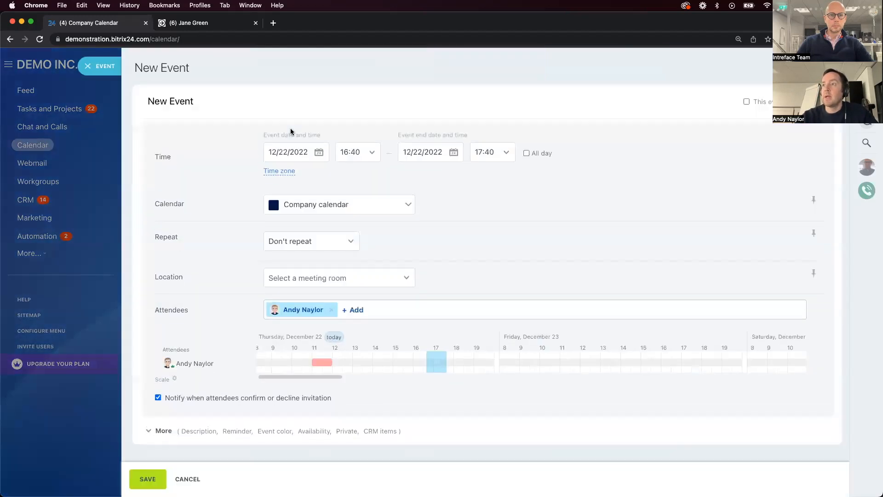
{"action": "left_click", "coordinate": [300, 283]}
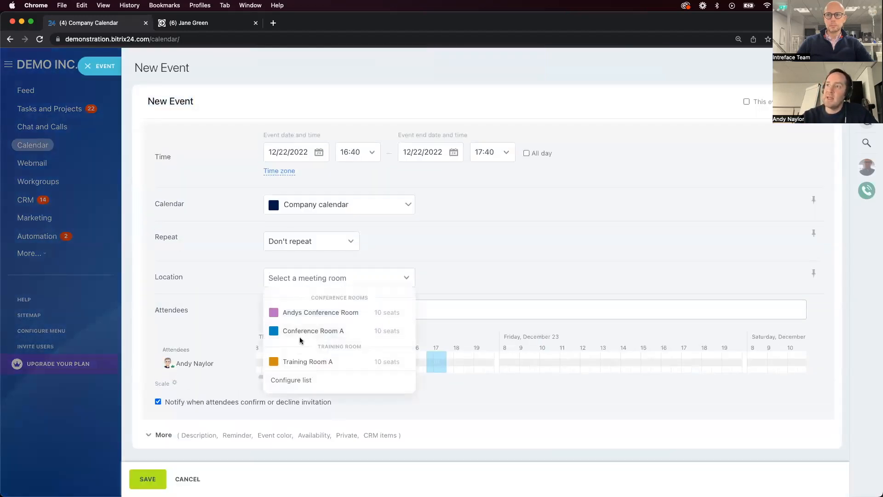
{"action": "left_click", "coordinate": [315, 316]}
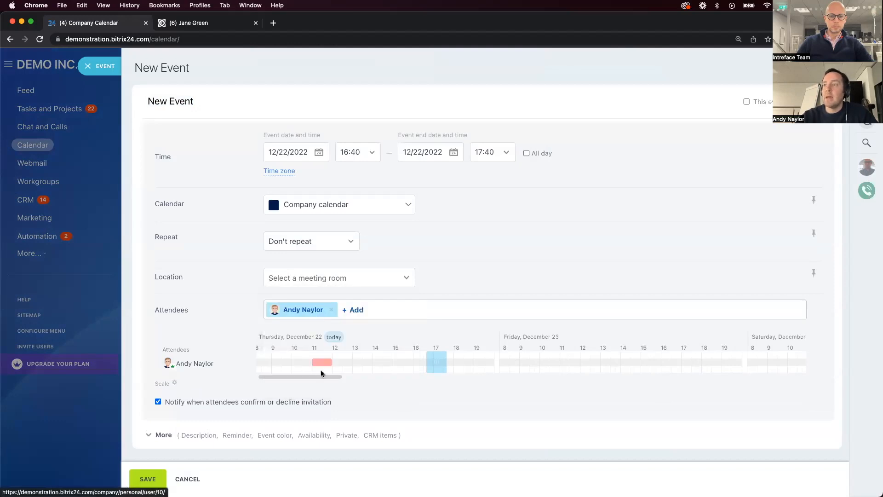
{"action": "left_click", "coordinate": [341, 280]}
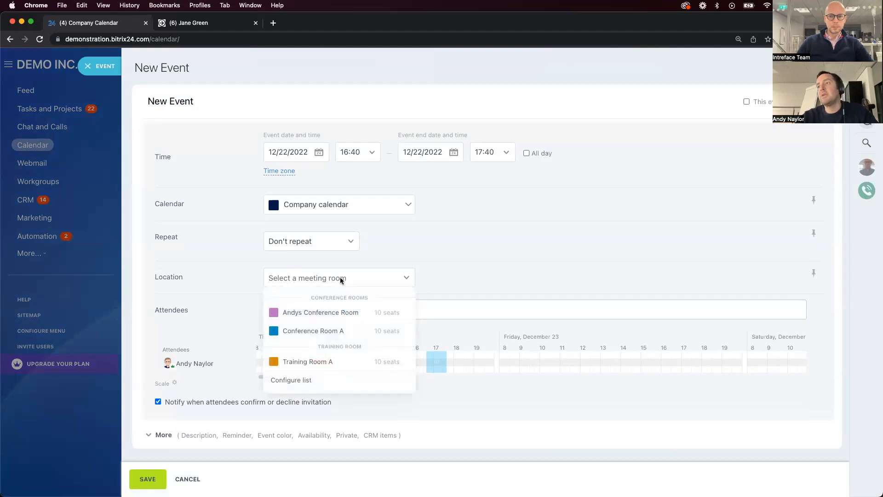
{"action": "left_click", "coordinate": [355, 332]}
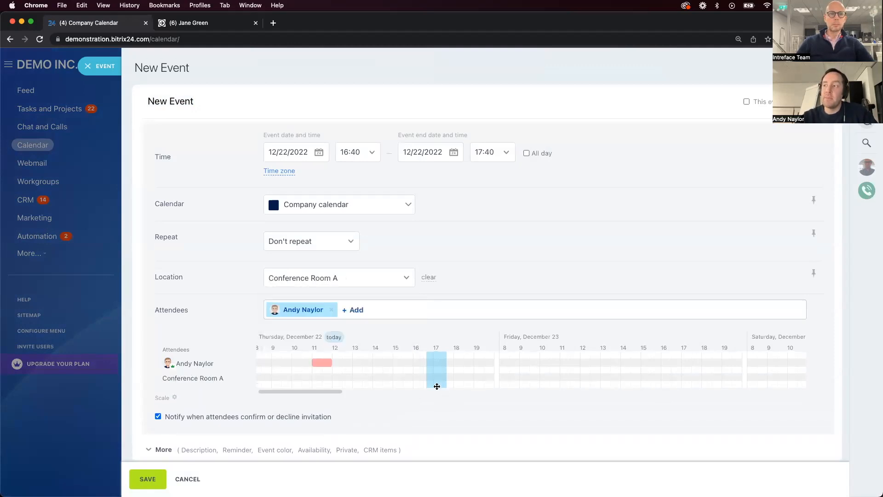
Add two colleagues as attendees of the new event
{"action": "left_click", "coordinate": [352, 309]}
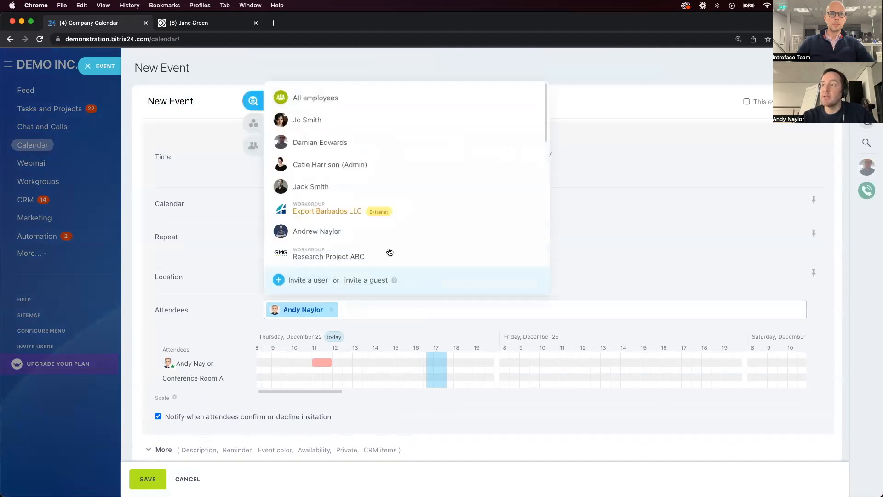
{"action": "left_click", "coordinate": [347, 187]}
{"action": "left_click", "coordinate": [322, 143]}
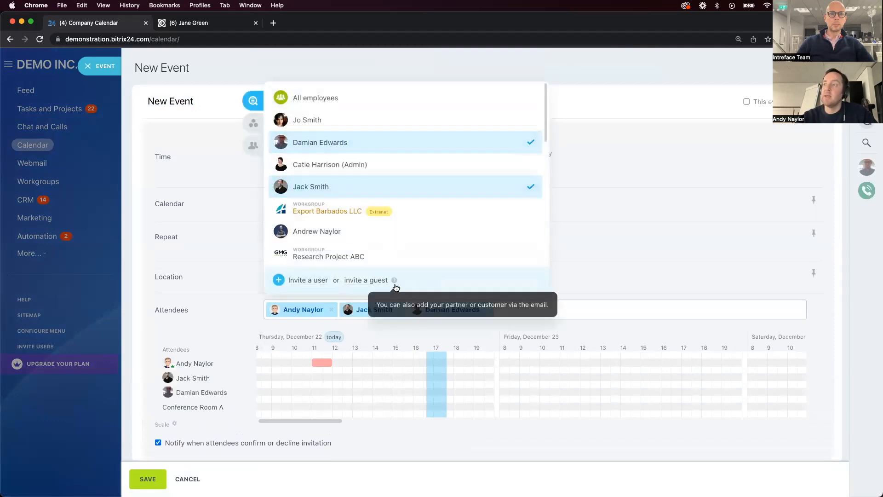
{"action": "left_click", "coordinate": [630, 246]}
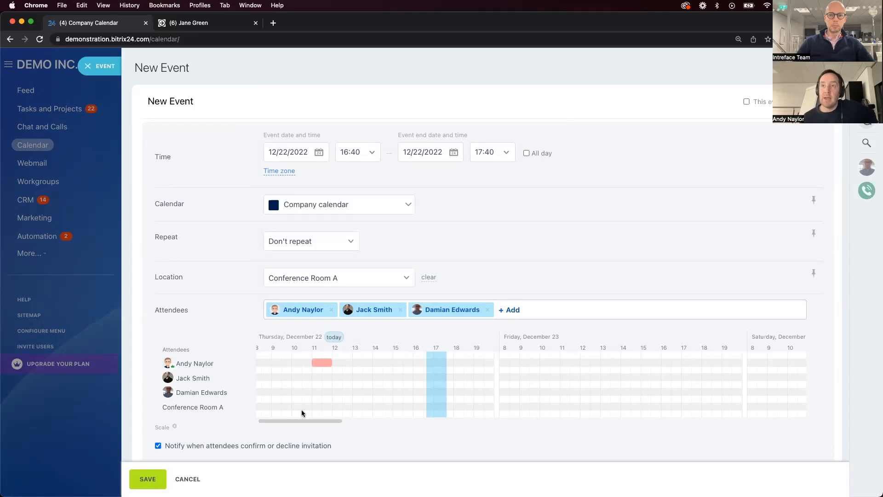
Review the meeting room options for the event's location, and close the new event without saving
{"action": "left_click", "coordinate": [376, 286]}
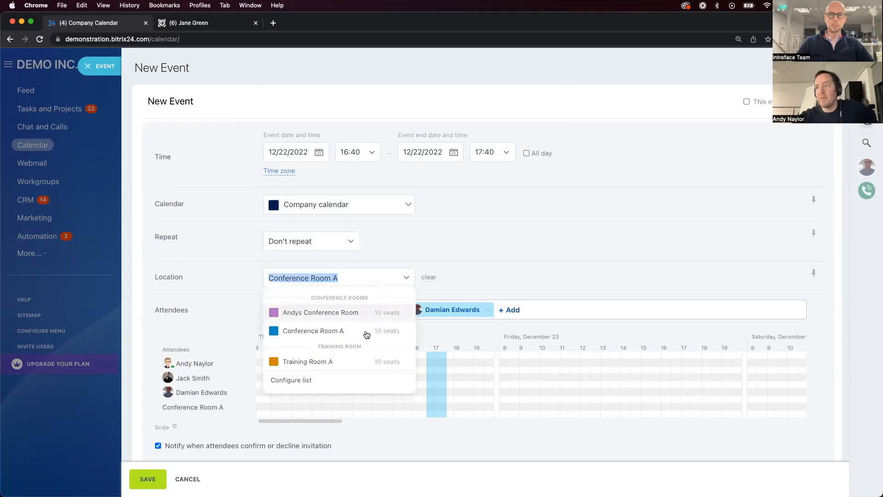
{"action": "left_click", "coordinate": [479, 242]}
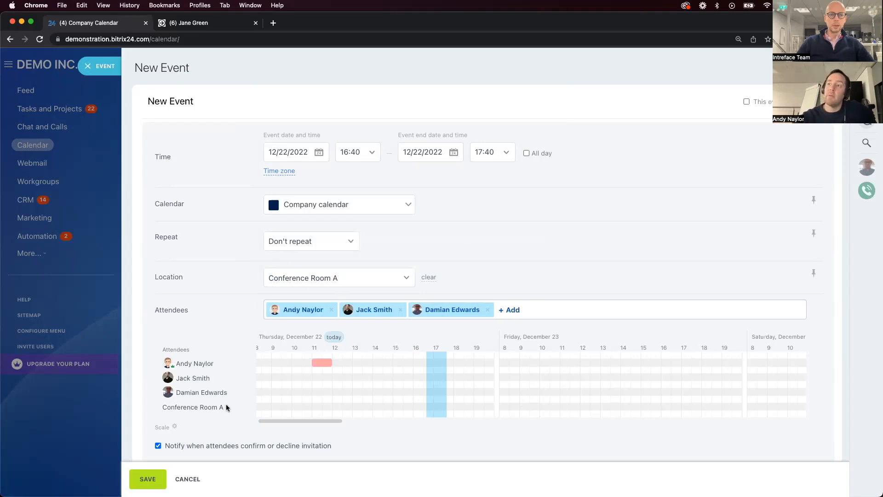
{"action": "left_click", "coordinate": [88, 68]}
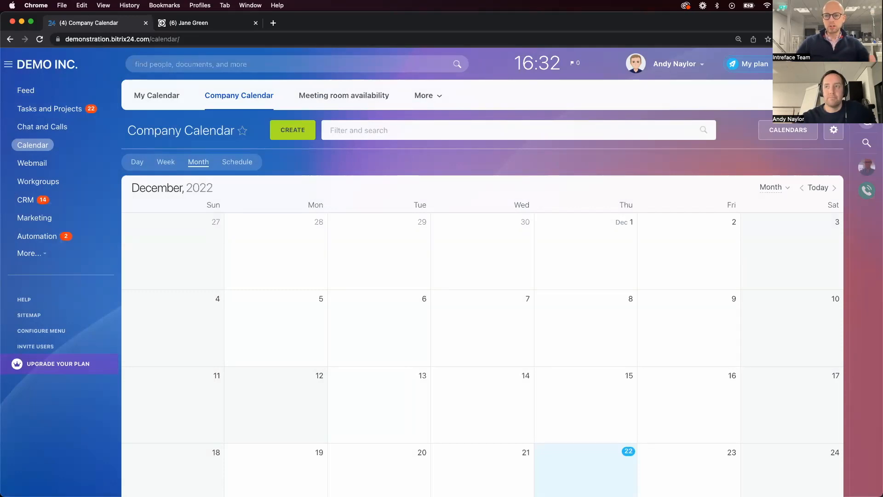
In My tasks, set the deadline of the "Scope the Development" task to December 30, 2022 at 18:00
{"action": "left_click", "coordinate": [70, 109]}
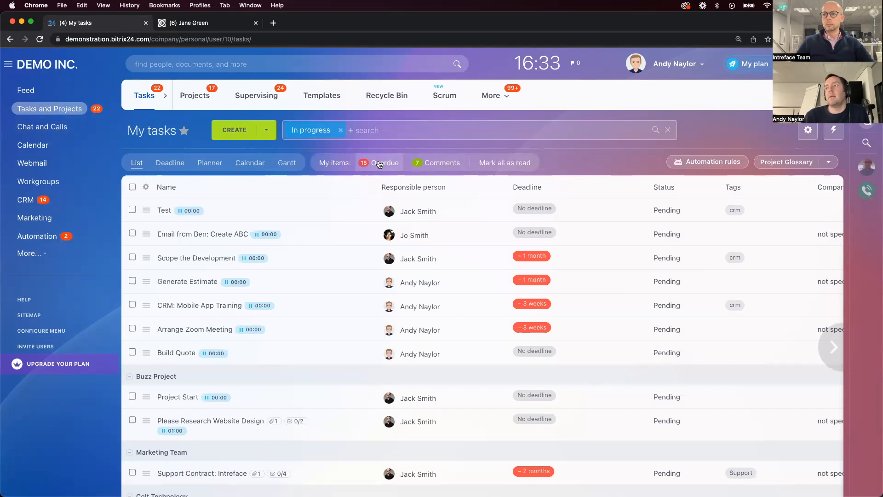
{"action": "left_click", "coordinate": [532, 257]}
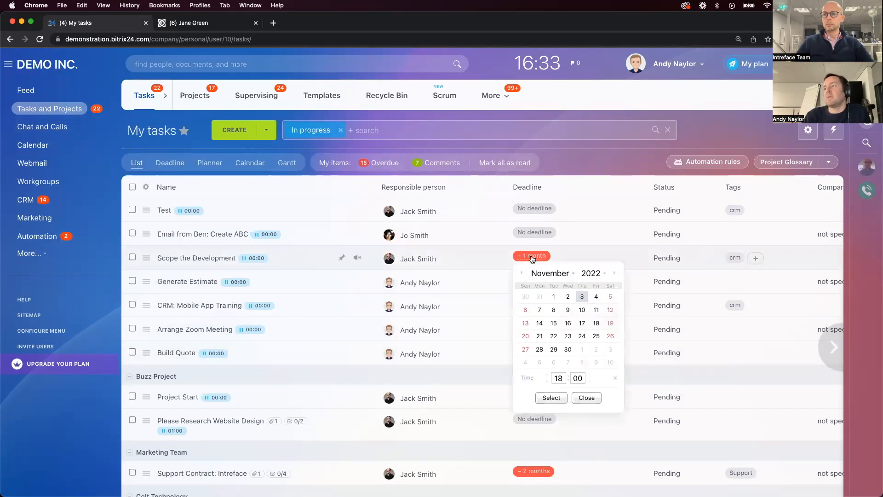
{"action": "left_click", "coordinate": [614, 272]}
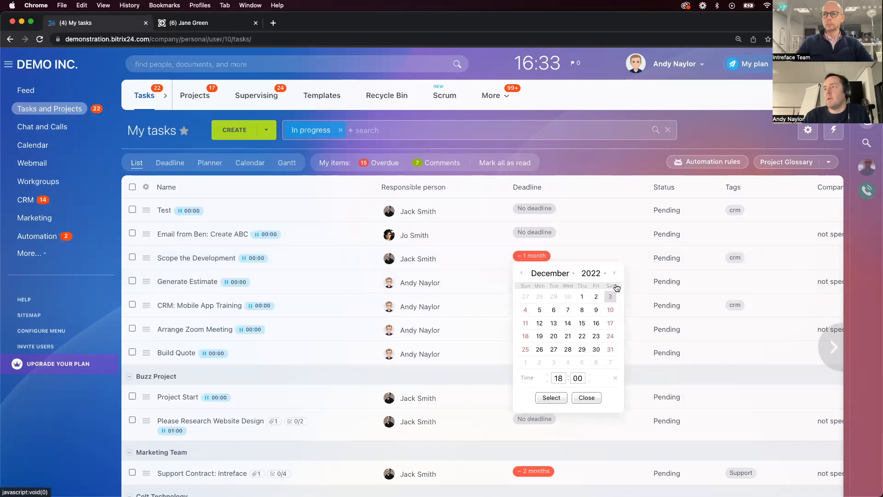
{"action": "left_click", "coordinate": [596, 349]}
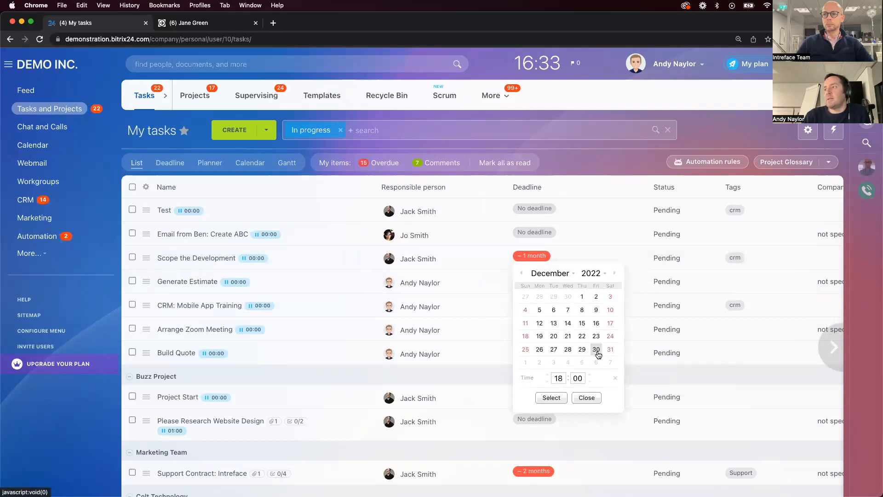
{"action": "left_click", "coordinate": [551, 398]}
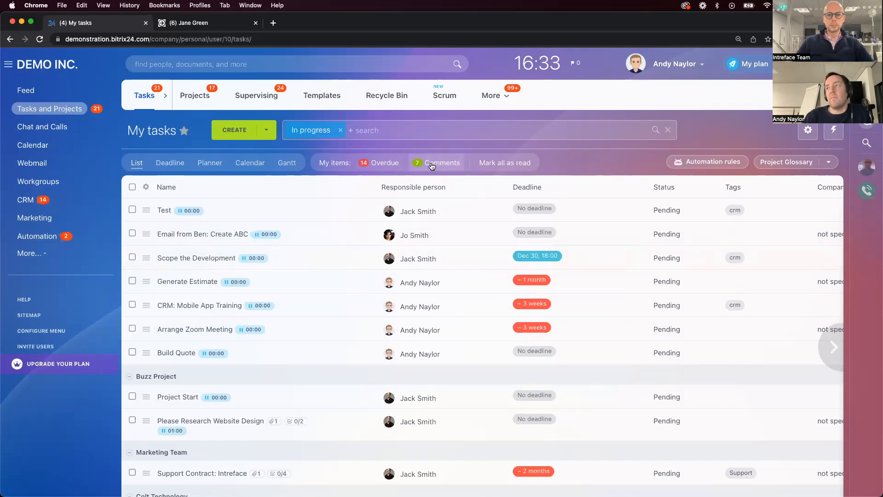
Filter My tasks by comments requiring attention to review the pings in the Toronto Checklist task, and remove the comments filter
{"action": "left_click", "coordinate": [431, 164]}
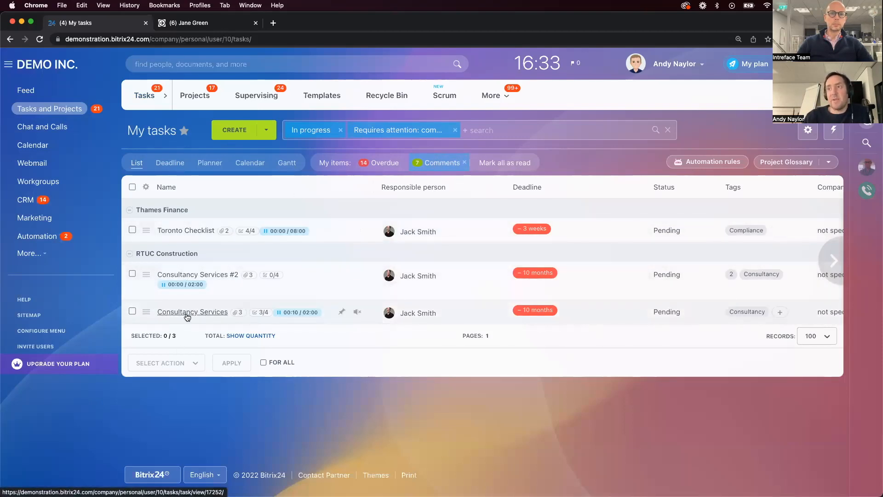
{"action": "left_click", "coordinate": [192, 231]}
{"action": "scroll", "coordinate": [296, 311], "scroll_direction": "down", "scroll_amount": 5}
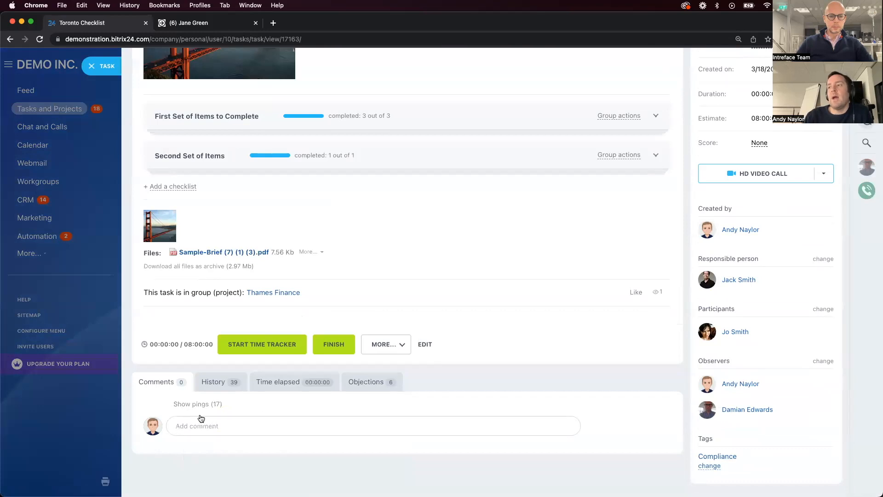
{"action": "left_click", "coordinate": [199, 405]}
{"action": "scroll", "coordinate": [219, 416], "scroll_direction": "down", "scroll_amount": 1}
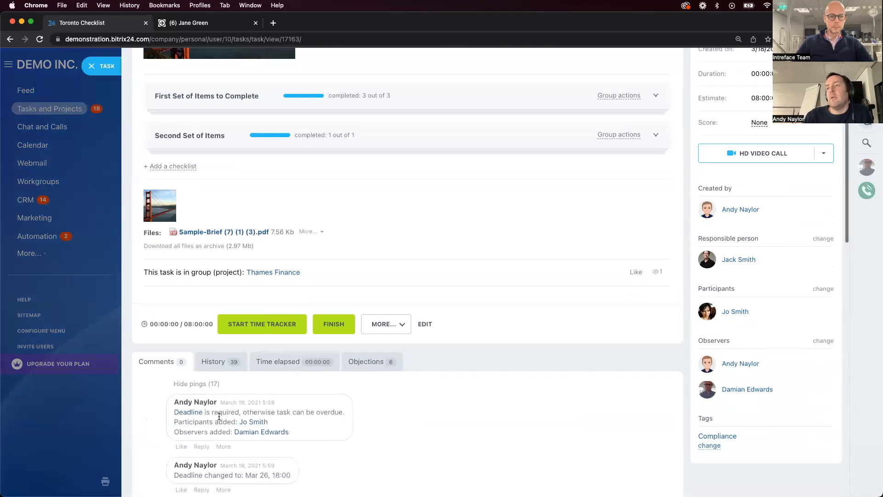
{"action": "scroll", "coordinate": [219, 416], "scroll_direction": "down", "scroll_amount": 15}
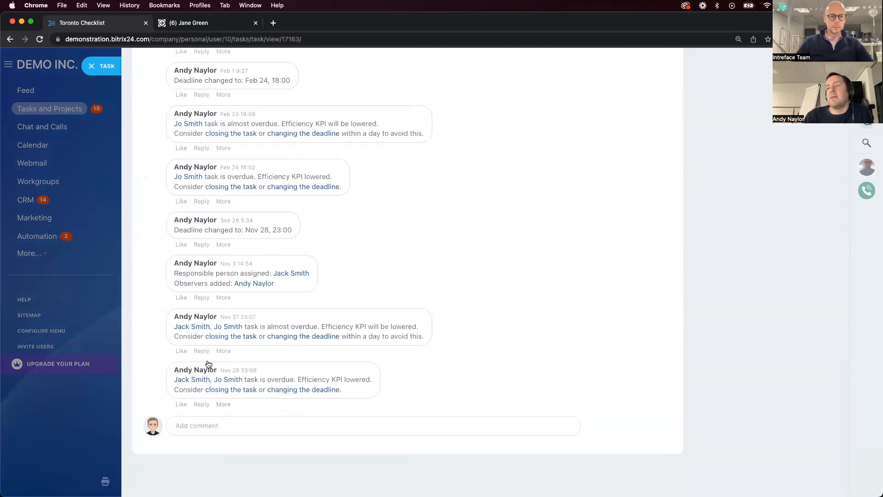
{"action": "key", "text": "Escape"}
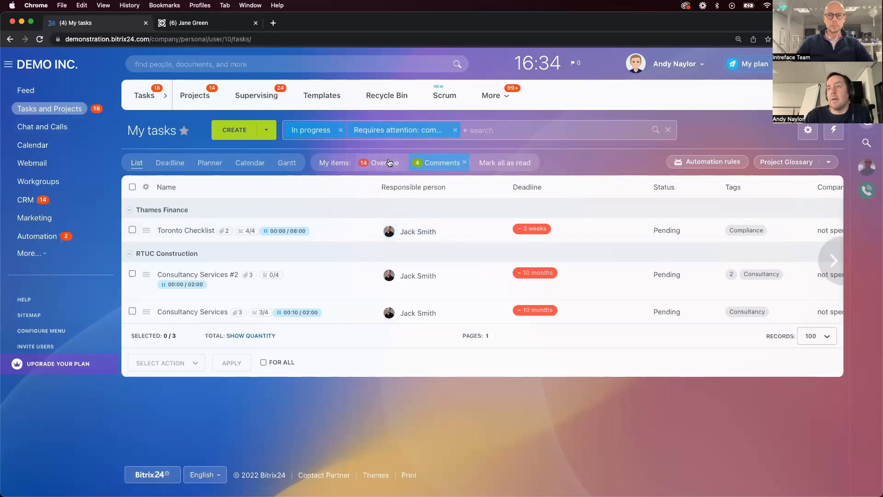
{"action": "left_click", "coordinate": [454, 130]}
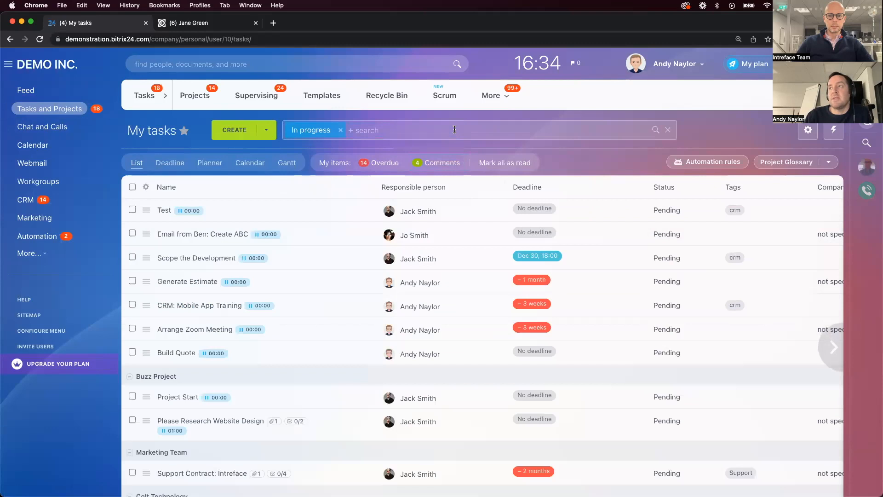
Open the CRM leads pipeline and look at the additional counters for employees' inbound and planned activities
{"action": "left_click", "coordinate": [31, 200]}
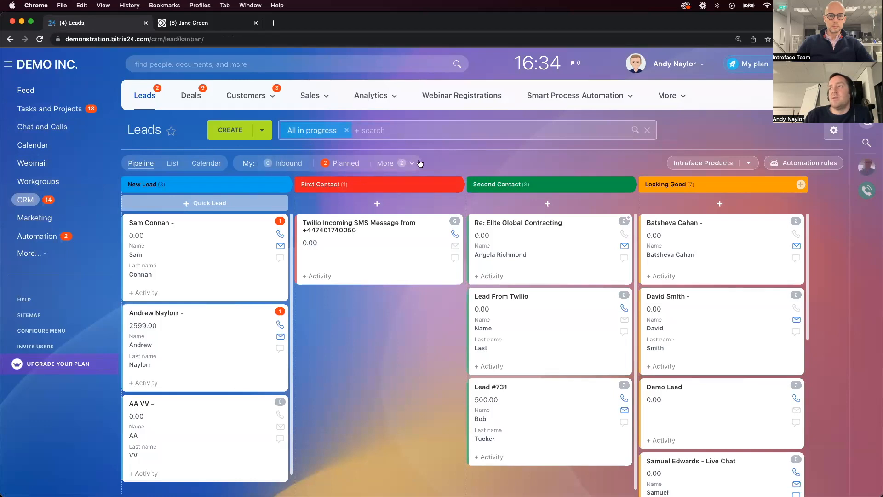
{"action": "left_click", "coordinate": [418, 161]}
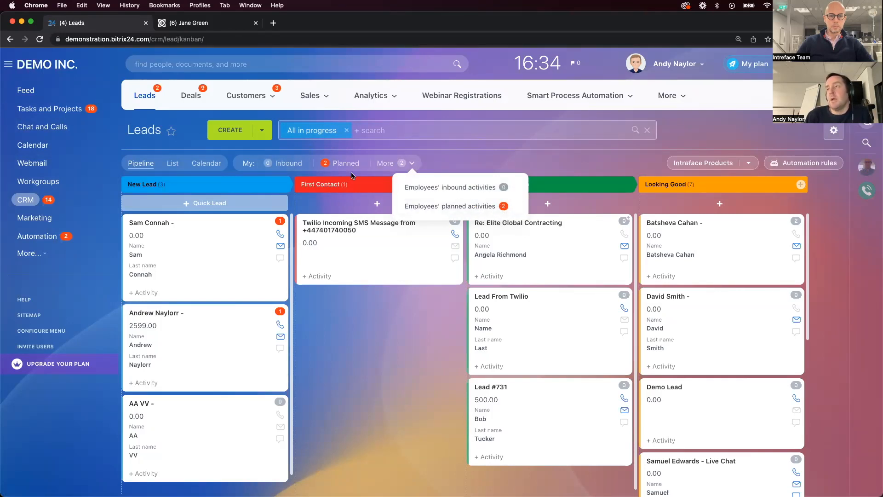
{"action": "left_click", "coordinate": [490, 159]}
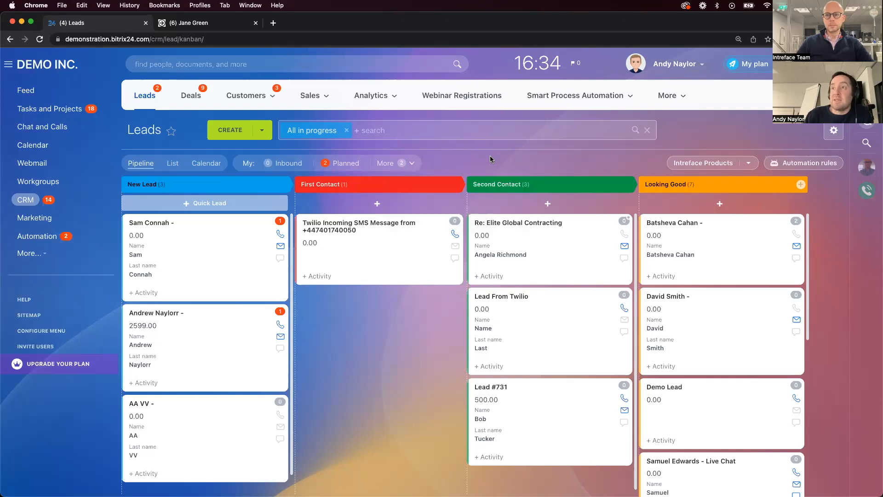
Open the CRM's Other Settings and review the Activity preferences, including calendar saving and auto-closing of activities when converting leads
{"action": "left_click", "coordinate": [668, 100]}
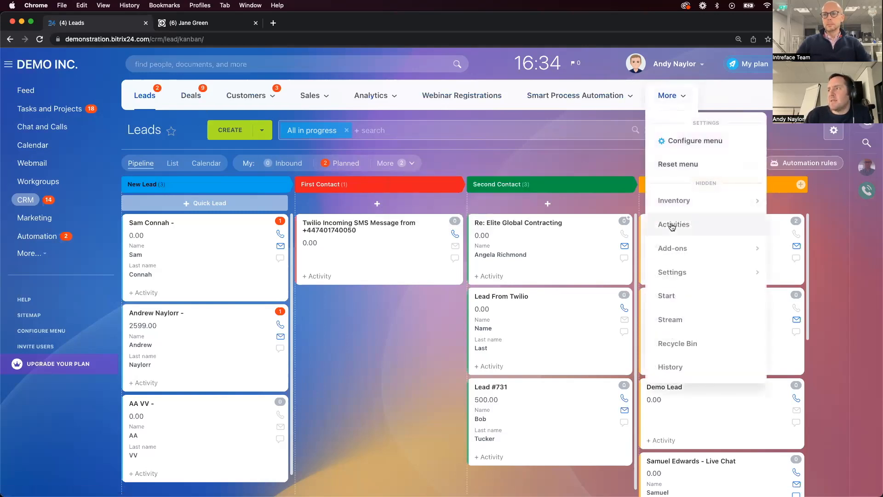
{"action": "mouse_move", "coordinate": [672, 272]}
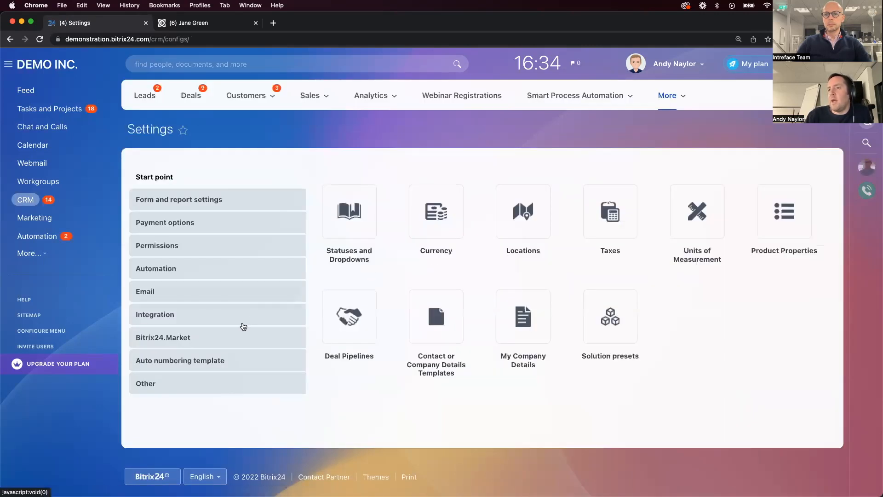
{"action": "left_click", "coordinate": [201, 384]}
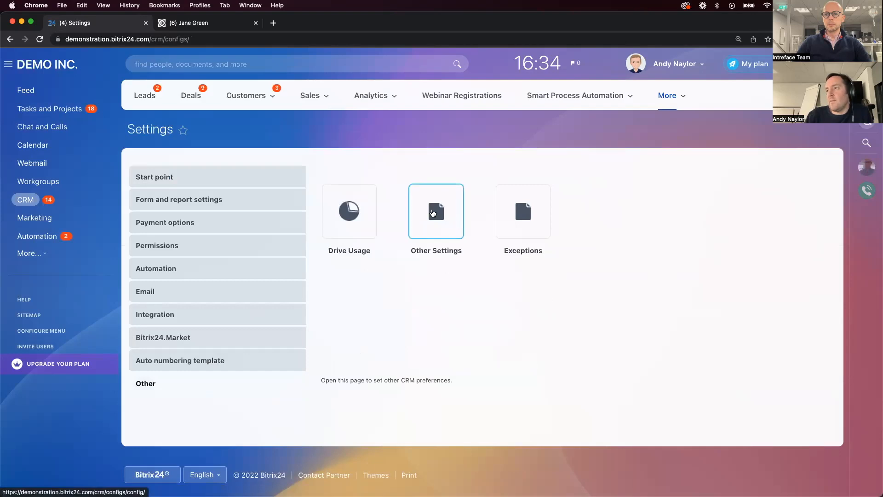
{"action": "left_click", "coordinate": [434, 210]}
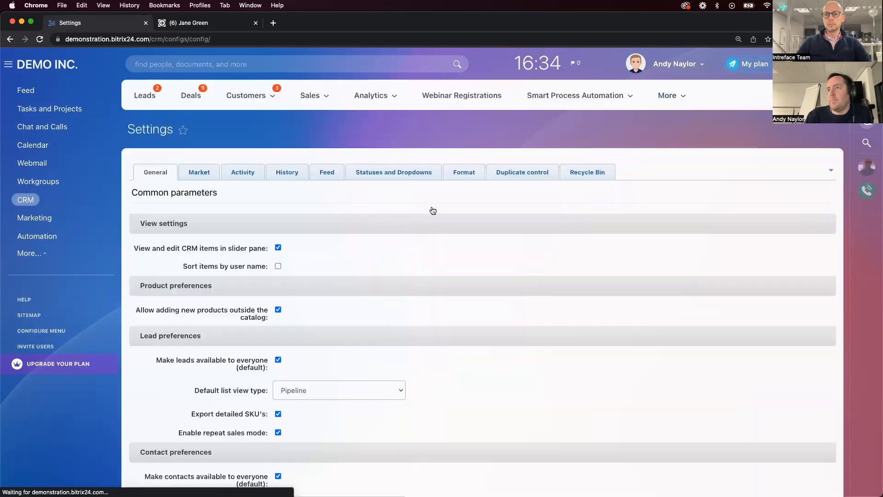
{"action": "left_click", "coordinate": [247, 174]}
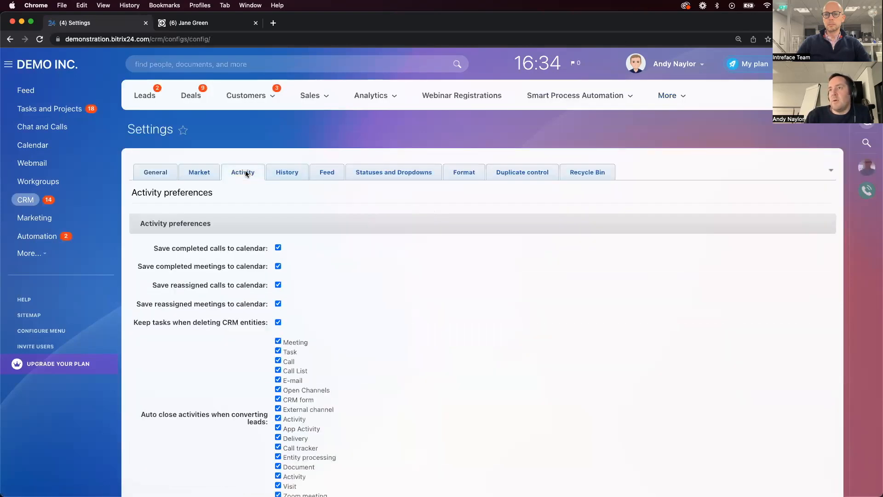
{"action": "scroll", "coordinate": [318, 320], "scroll_direction": "down", "scroll_amount": 1}
{"action": "scroll", "coordinate": [318, 320], "scroll_direction": "down", "scroll_amount": 3}
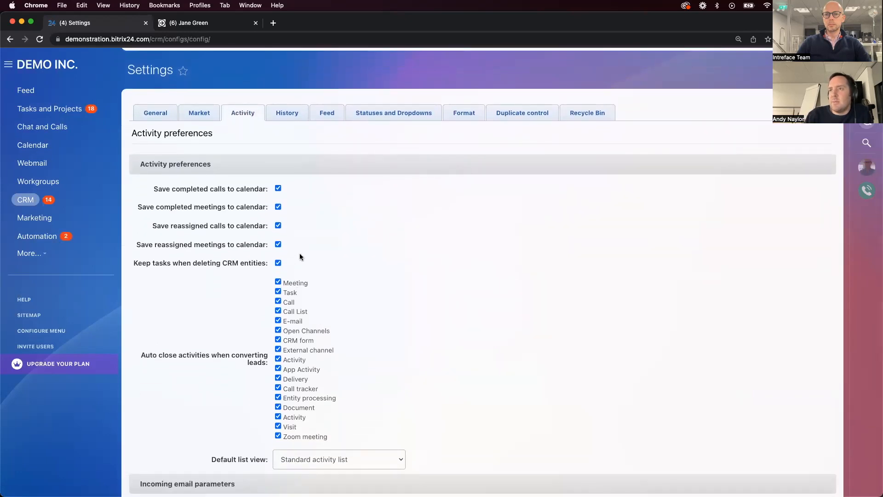
{"action": "scroll", "coordinate": [300, 256], "scroll_direction": "down", "scroll_amount": 1}
{"action": "scroll", "coordinate": [300, 255], "scroll_direction": "down", "scroll_amount": 3}
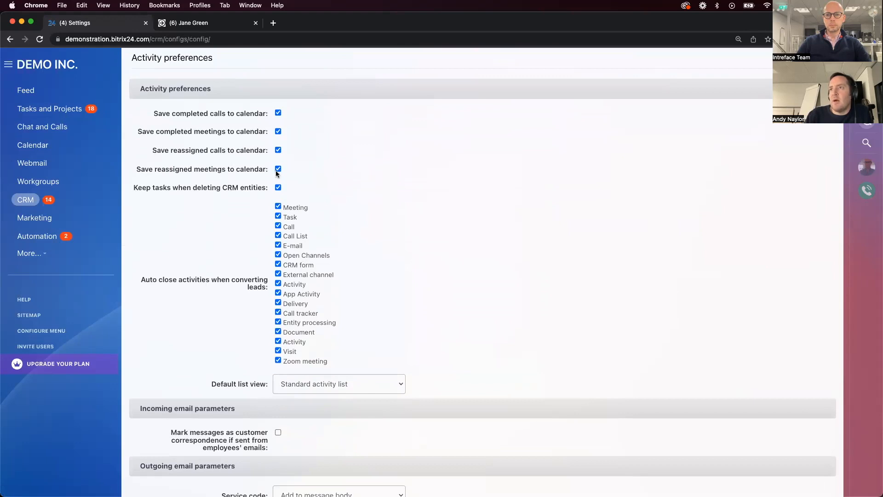
{"action": "scroll", "coordinate": [277, 172], "scroll_direction": "up", "scroll_amount": 3}
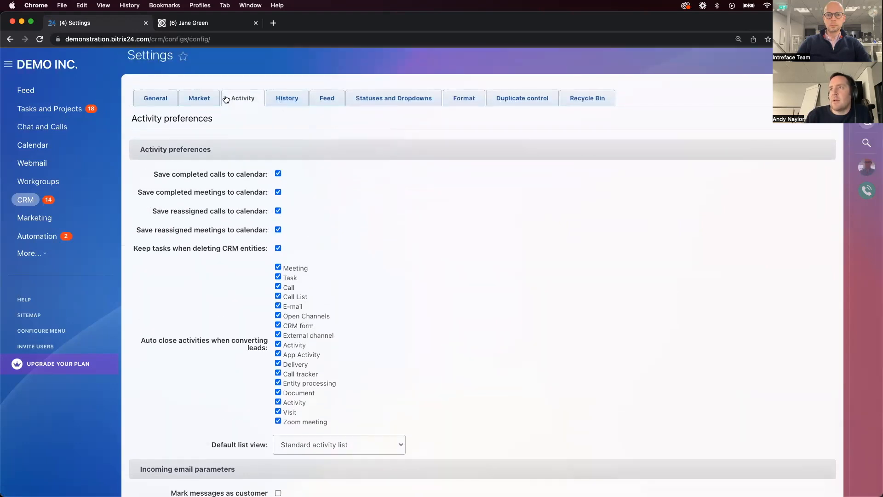
Check the CRM's Feed and Statuses and Dropdowns settings, and return to the Activity preferences
{"action": "left_click", "coordinate": [327, 98]}
{"action": "mouse_move", "coordinate": [254, 99]}
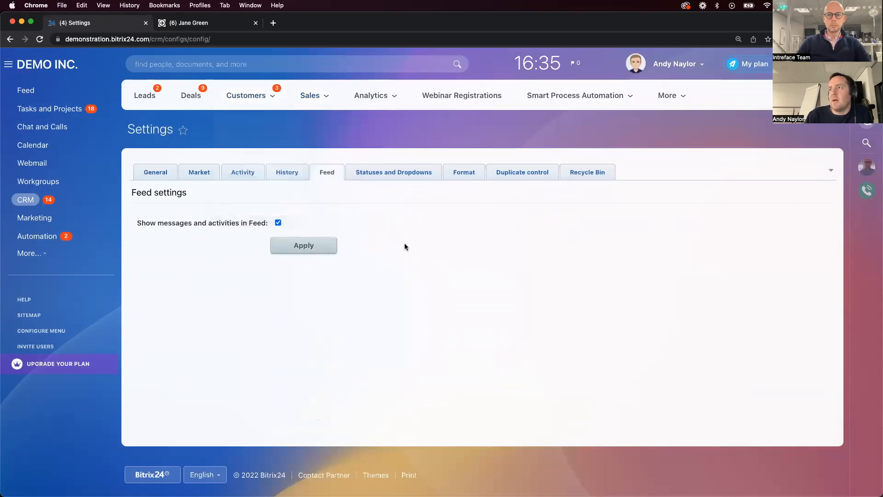
{"action": "left_click", "coordinate": [368, 176]}
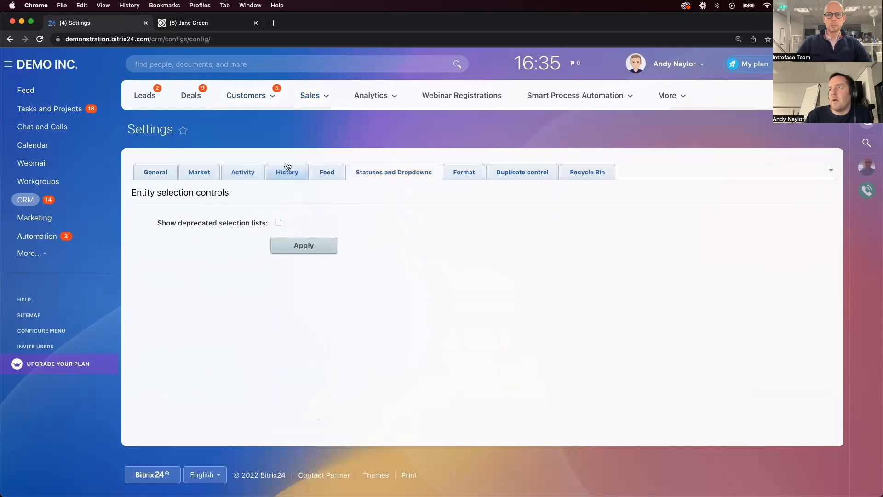
{"action": "left_click", "coordinate": [243, 172]}
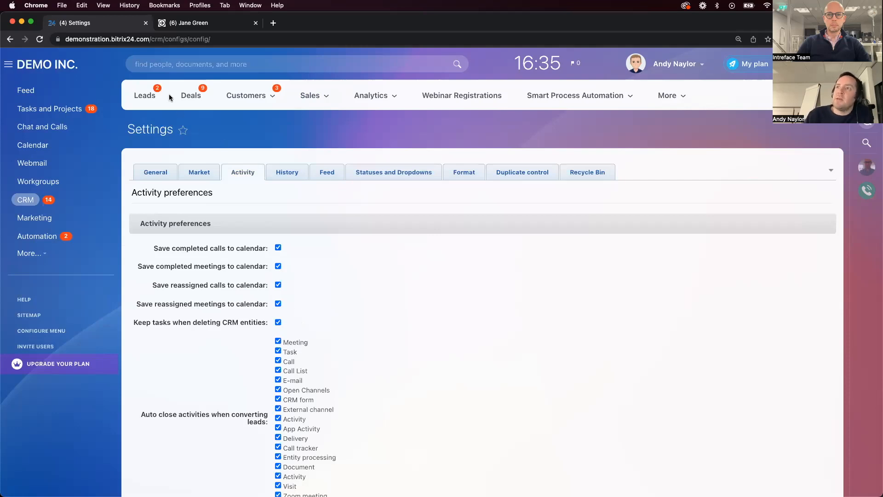
Return to the leads pipeline and show the employees' activity counters again
{"action": "left_click", "coordinate": [142, 105]}
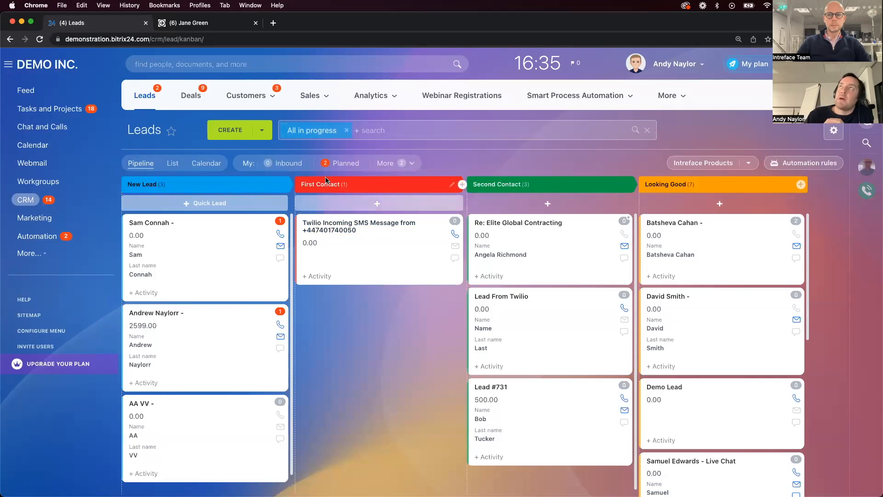
{"action": "left_click", "coordinate": [411, 163]}
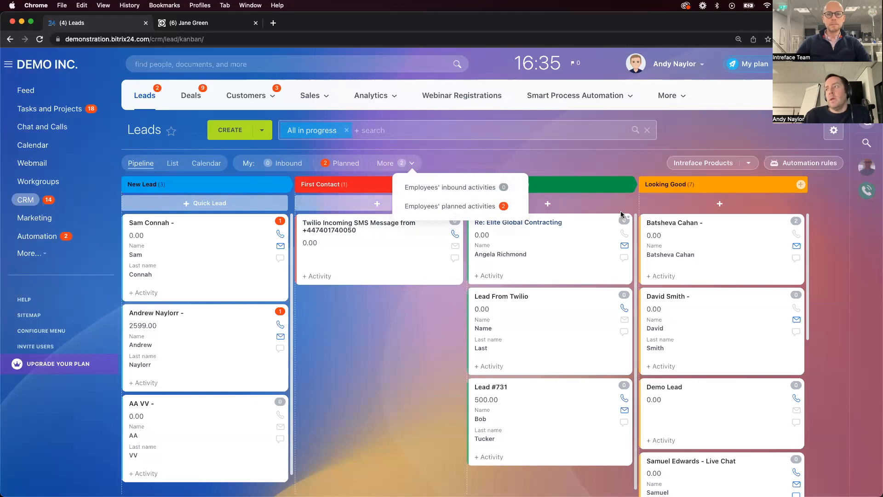
Open the Update Looking Good Date automation rule for leads and examine its run time options
{"action": "left_click", "coordinate": [804, 166]}
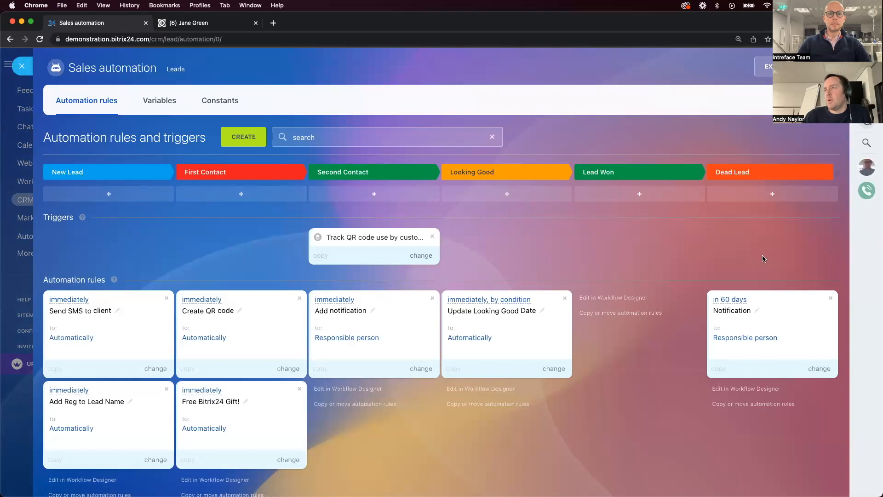
{"action": "left_click", "coordinate": [549, 369]}
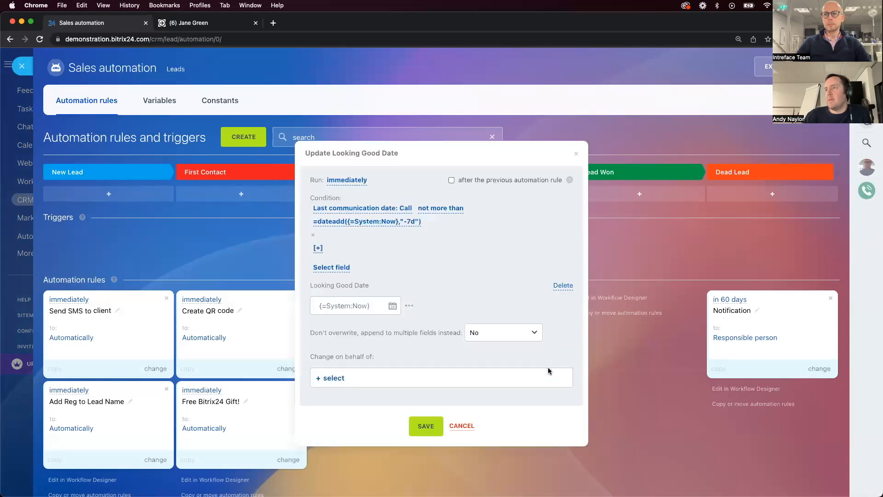
{"action": "left_click", "coordinate": [342, 181]}
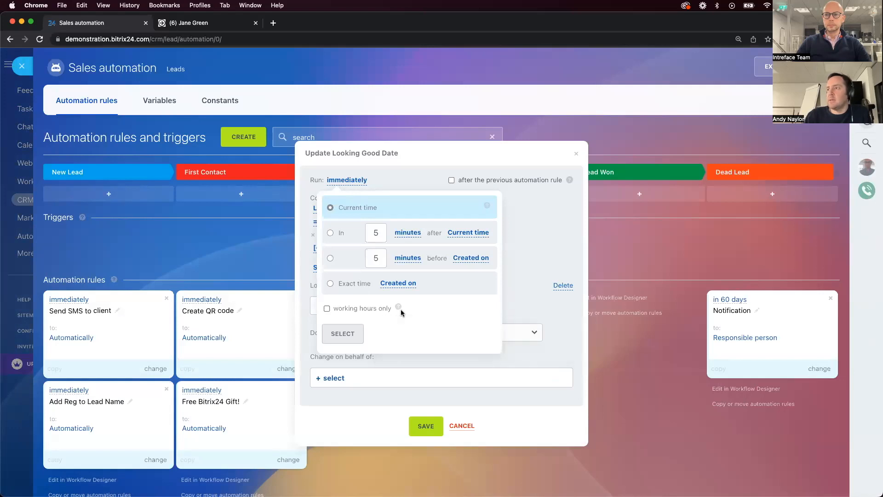
{"action": "mouse_move", "coordinate": [400, 311]}
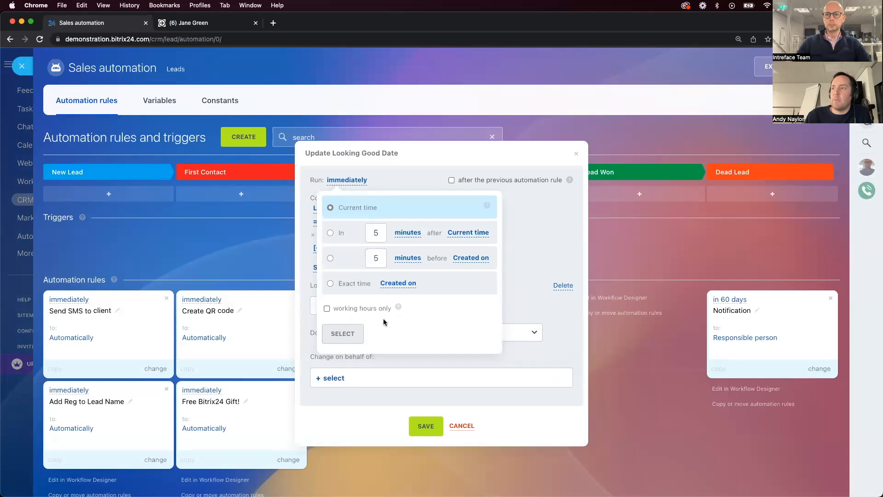
Try running the rule 5 days after the current time in working hours only, and close the automation rules without saving
{"action": "left_click", "coordinate": [327, 309]}
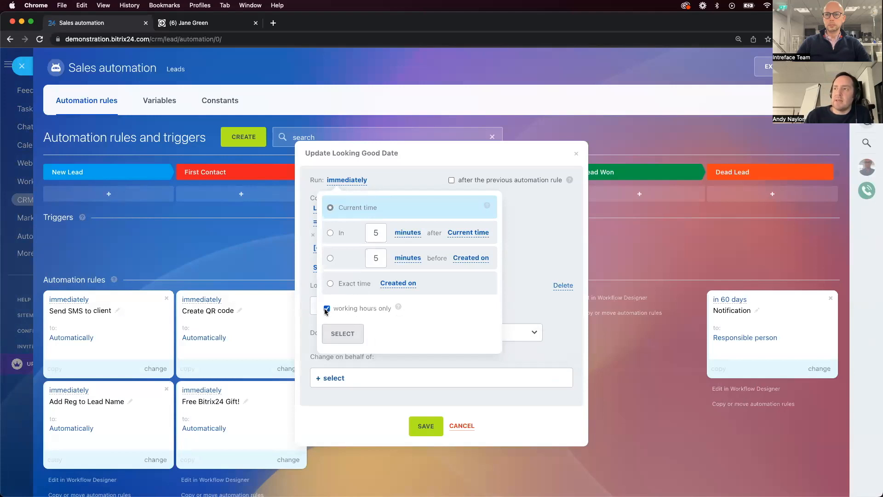
{"action": "left_click", "coordinate": [330, 233]}
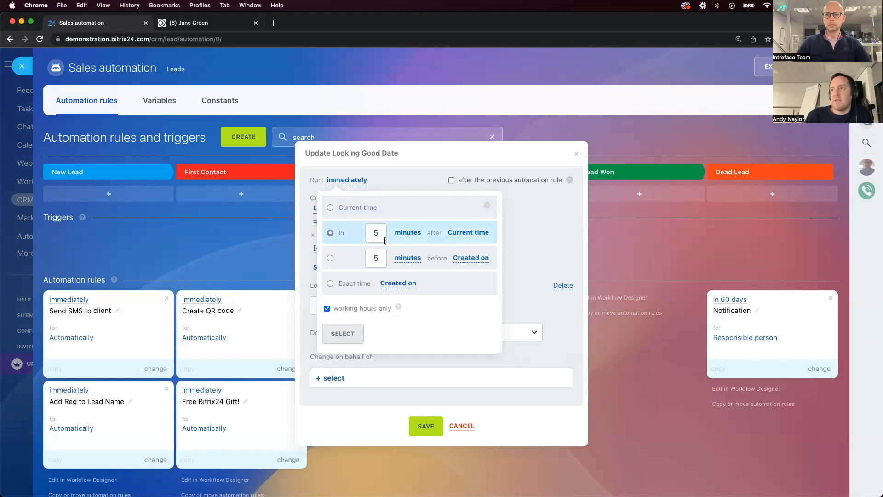
{"action": "left_click", "coordinate": [407, 233]}
{"action": "left_click", "coordinate": [409, 291]}
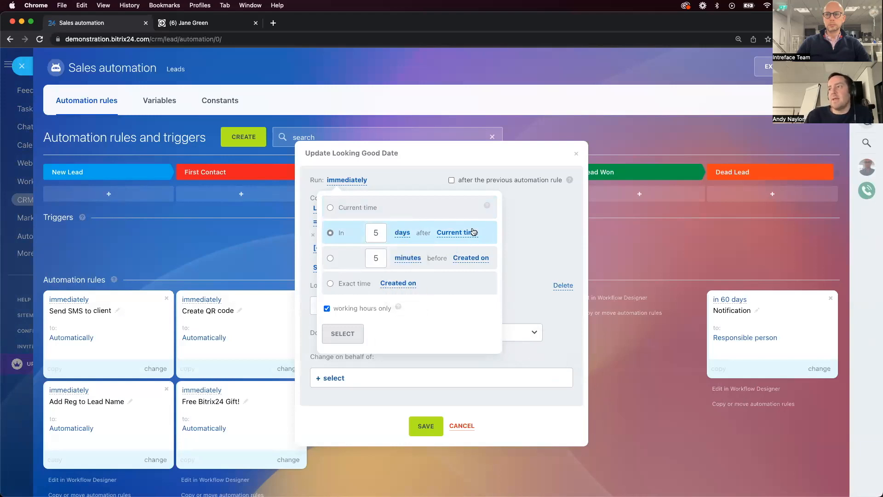
{"action": "left_click", "coordinate": [218, 241]}
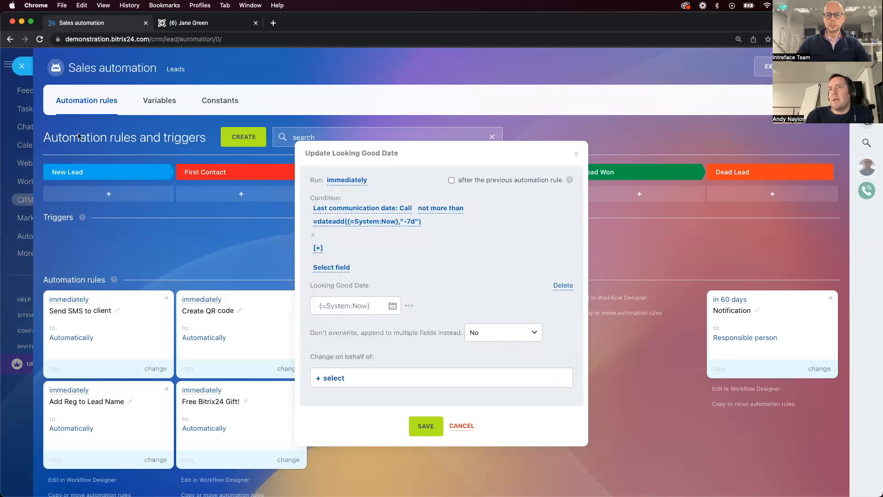
{"action": "left_click", "coordinate": [22, 67]}
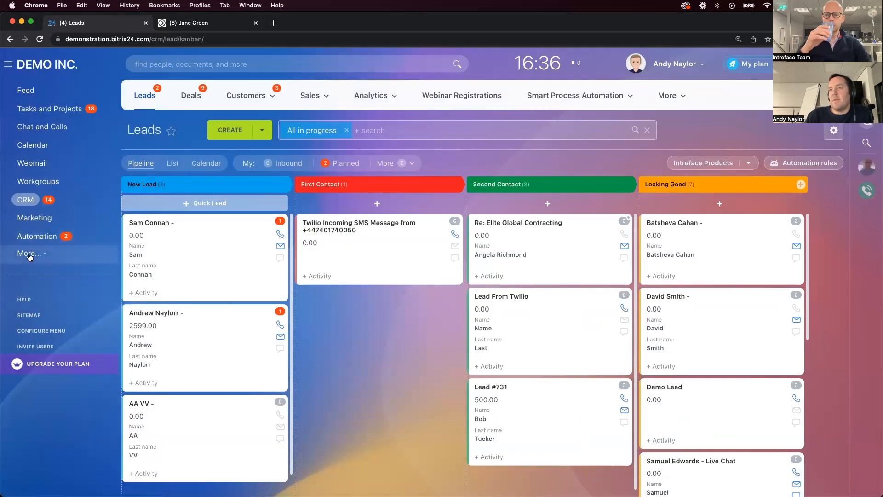
In the account's general settings, set the end of working time to 17:30 and review the weekend days without saving
{"action": "left_click", "coordinate": [31, 254]}
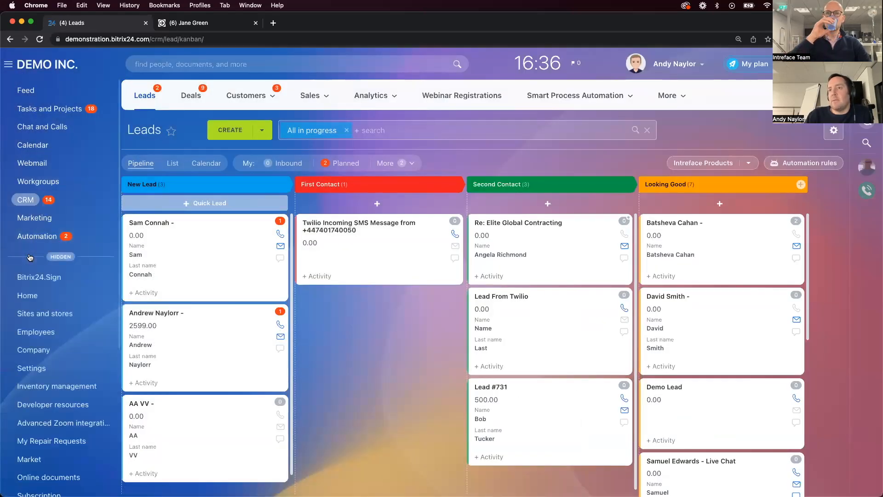
{"action": "left_click", "coordinate": [37, 373]}
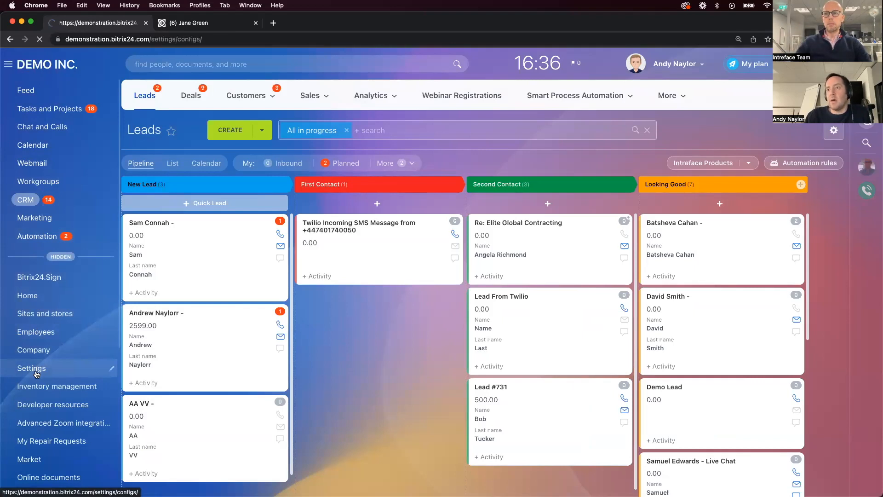
{"action": "scroll", "coordinate": [236, 395], "scroll_direction": "down", "scroll_amount": 5}
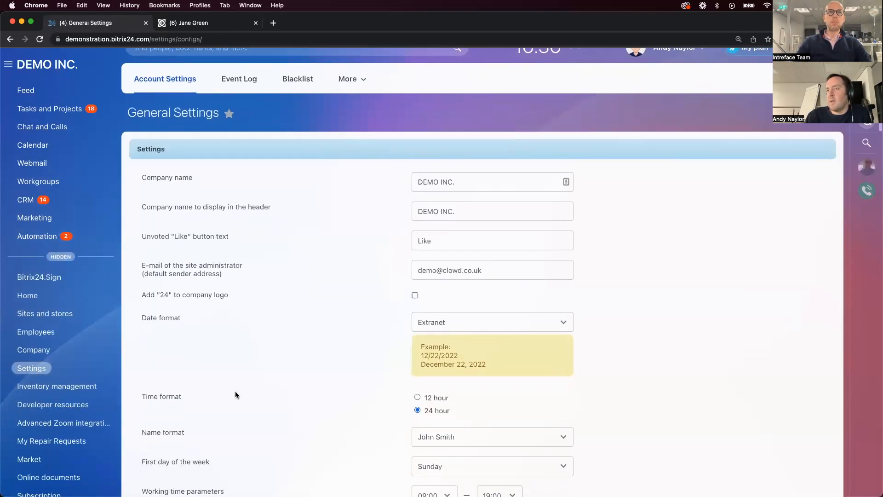
{"action": "scroll", "coordinate": [236, 395], "scroll_direction": "down", "scroll_amount": 2}
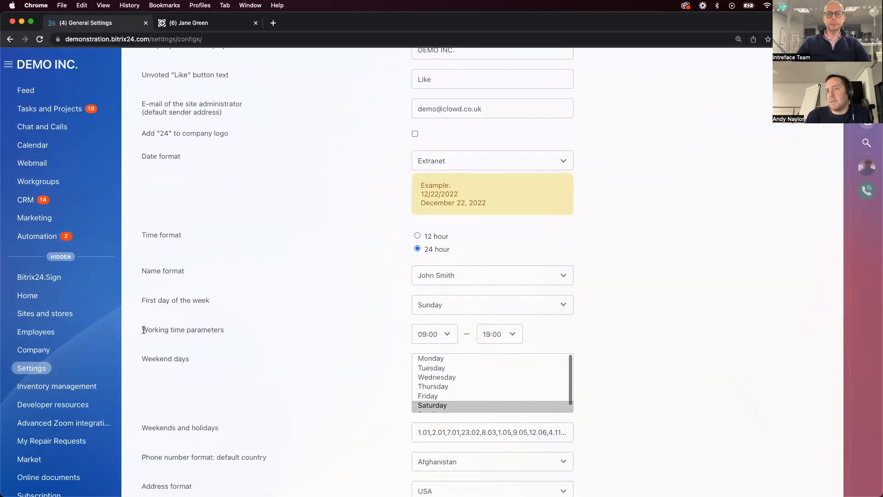
{"action": "left_click_drag", "start_coordinate": [142, 329], "coordinate": [213, 329]}
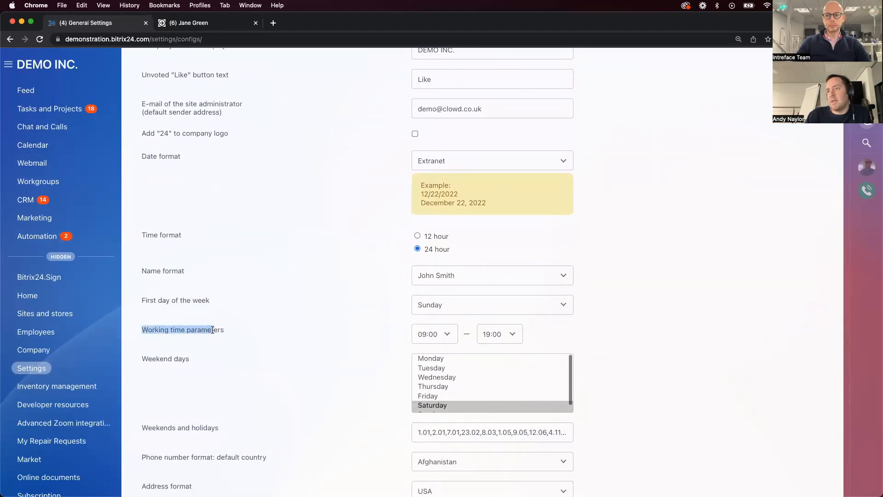
{"action": "left_click", "coordinate": [522, 335]}
{"action": "left_click", "coordinate": [493, 300]}
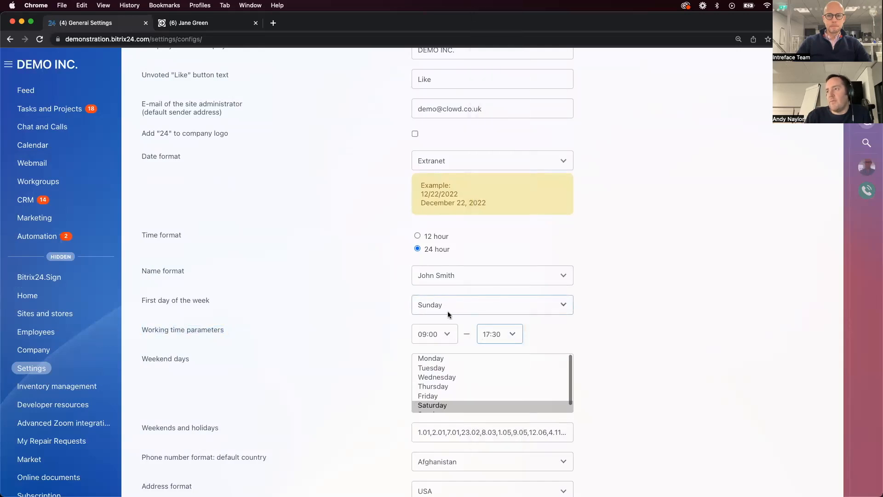
{"action": "scroll", "coordinate": [321, 387], "scroll_direction": "down", "scroll_amount": 2}
{"action": "scroll", "coordinate": [471, 350], "scroll_direction": "down", "scroll_amount": 1}
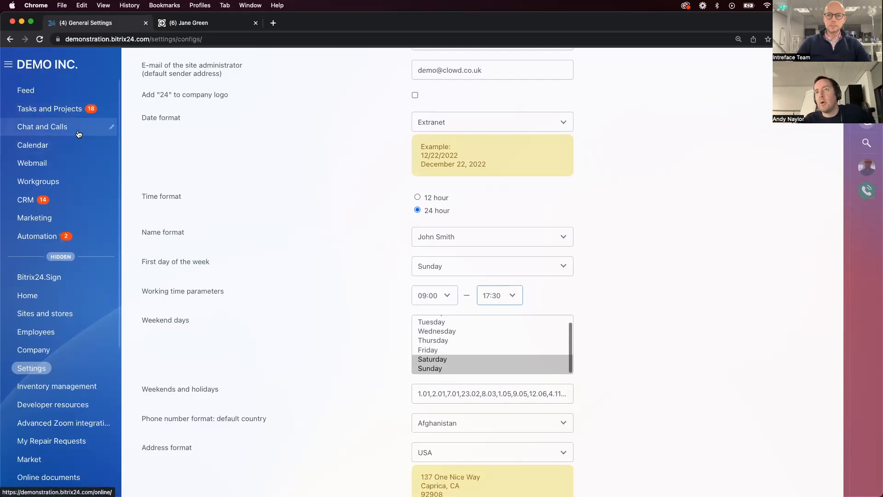
Open the personal calendar's settings and examine the worktime, weekends and holidays options
{"action": "left_click", "coordinate": [53, 151]}
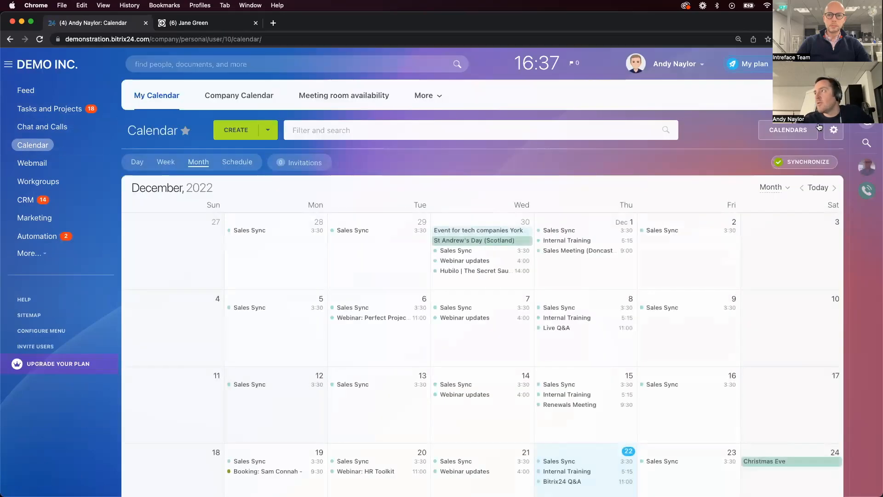
{"action": "left_click", "coordinate": [835, 134]}
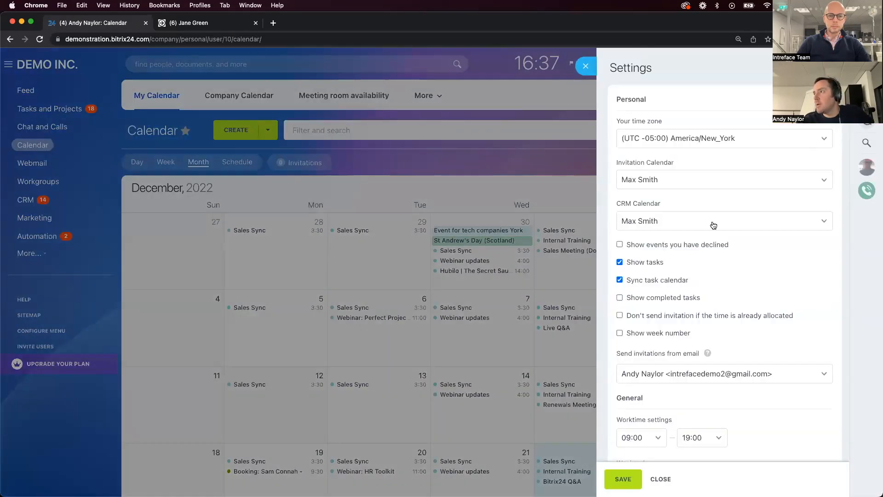
{"action": "scroll", "coordinate": [711, 222], "scroll_direction": "down", "scroll_amount": 3}
{"action": "scroll", "coordinate": [713, 225], "scroll_direction": "down", "scroll_amount": 3}
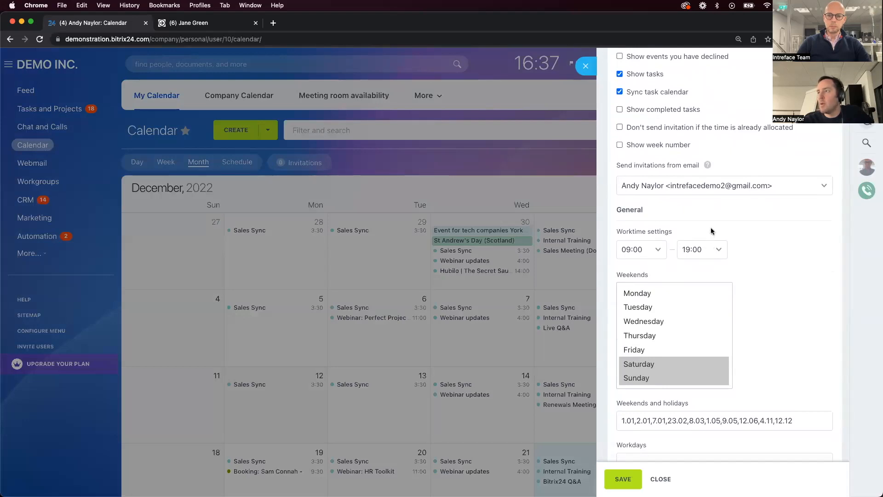
Try ending the personal calendar's worktime at 13:30 and at 13:00, and review the weekend and holiday options
{"action": "scroll", "coordinate": [706, 248], "scroll_direction": "down", "scroll_amount": 2}
{"action": "scroll", "coordinate": [707, 248], "scroll_direction": "down", "scroll_amount": 2}
{"action": "scroll", "coordinate": [706, 246], "scroll_direction": "up", "scroll_amount": 2}
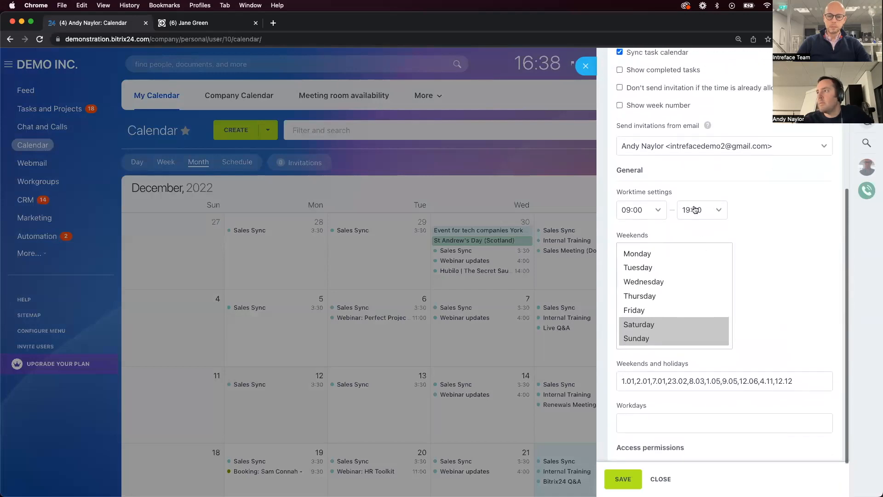
{"action": "left_click", "coordinate": [695, 210]}
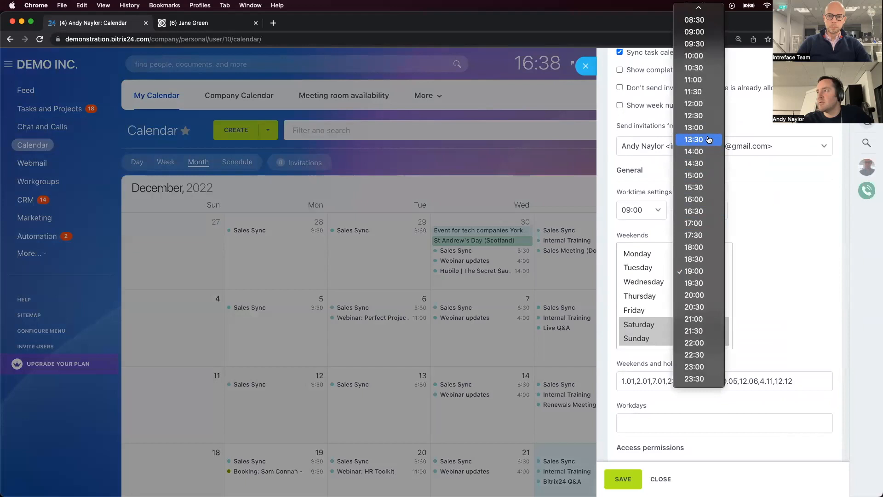
{"action": "left_click", "coordinate": [707, 139]}
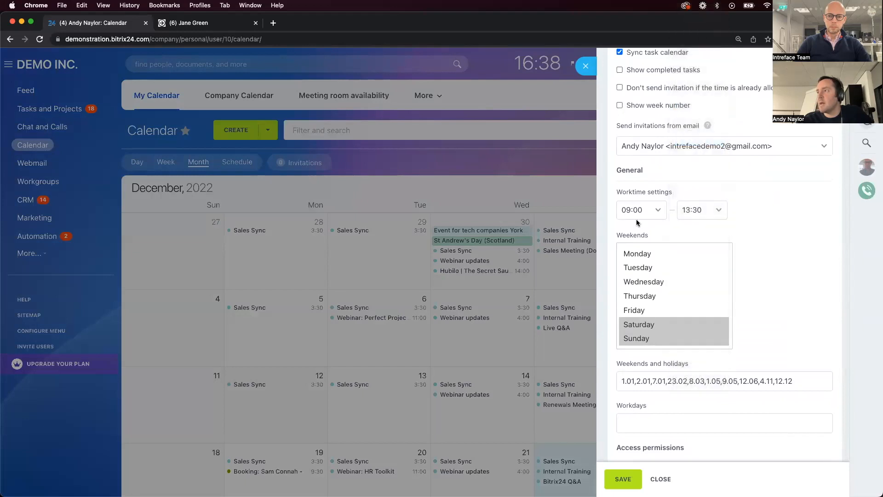
{"action": "left_click", "coordinate": [684, 208]}
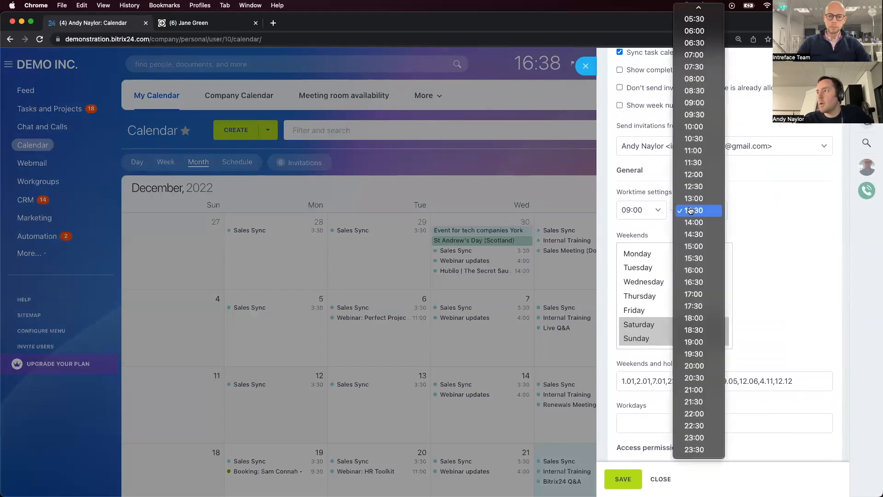
{"action": "left_click", "coordinate": [698, 193]}
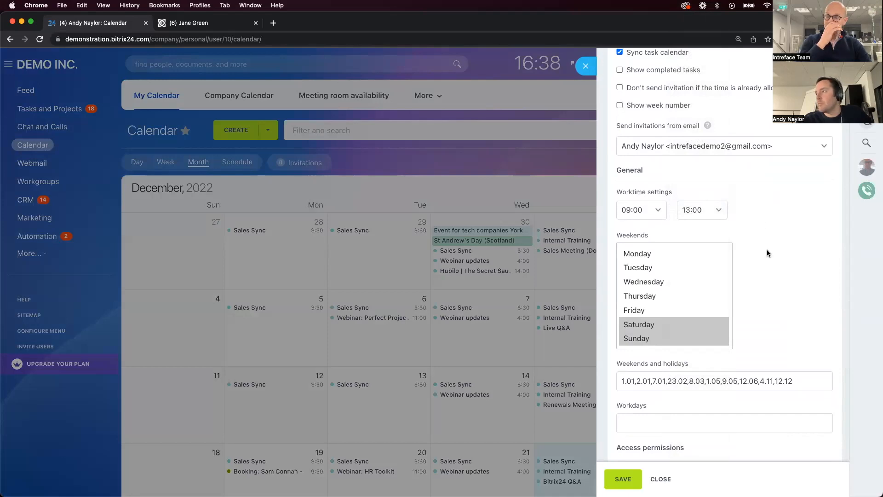
{"action": "scroll", "coordinate": [767, 253], "scroll_direction": "down", "scroll_amount": 2}
{"action": "scroll", "coordinate": [766, 253], "scroll_direction": "up", "scroll_amount": 1}
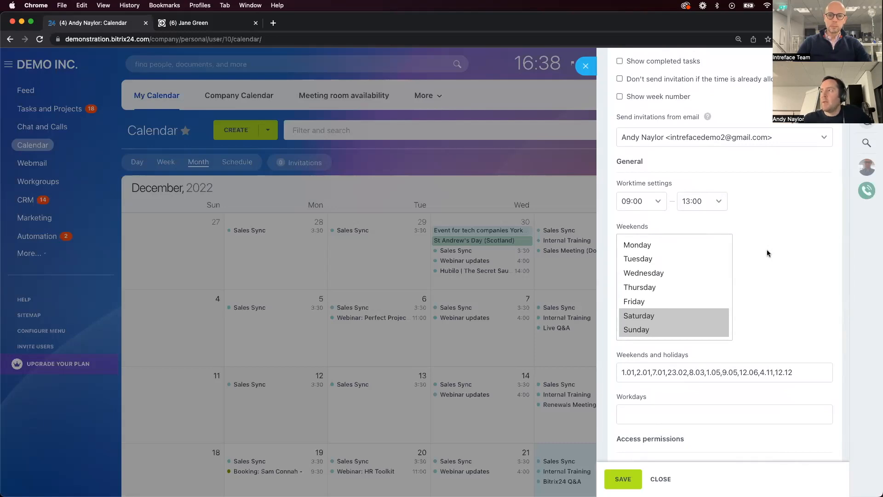
Change the end of the calendar's worktime to 18:30 and close the calendar settings without saving
{"action": "left_click", "coordinate": [717, 203]}
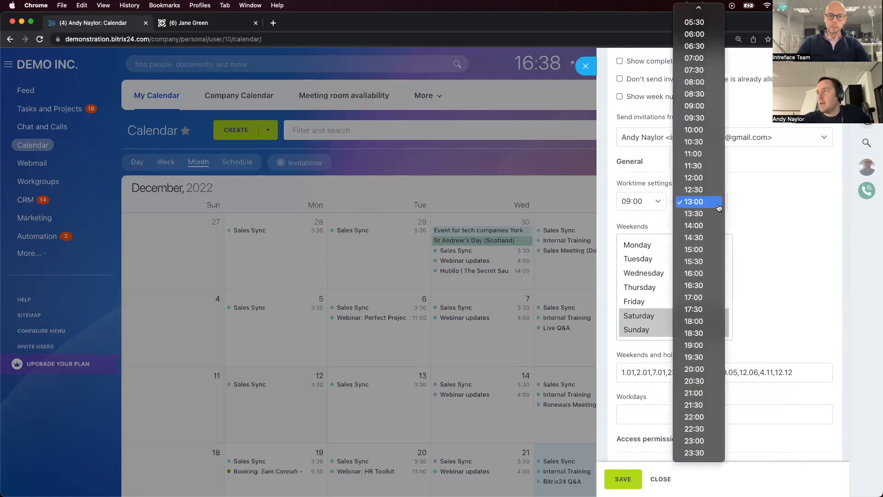
{"action": "left_click", "coordinate": [705, 333]}
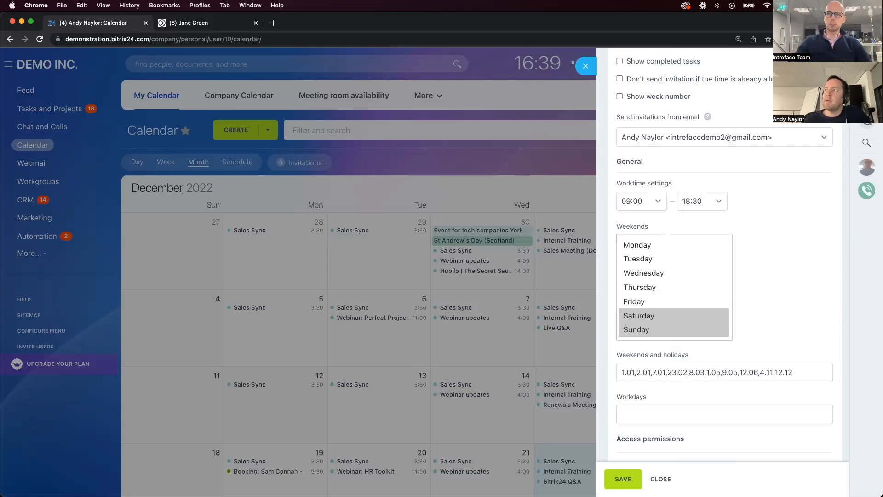
{"action": "left_click", "coordinate": [585, 66]}
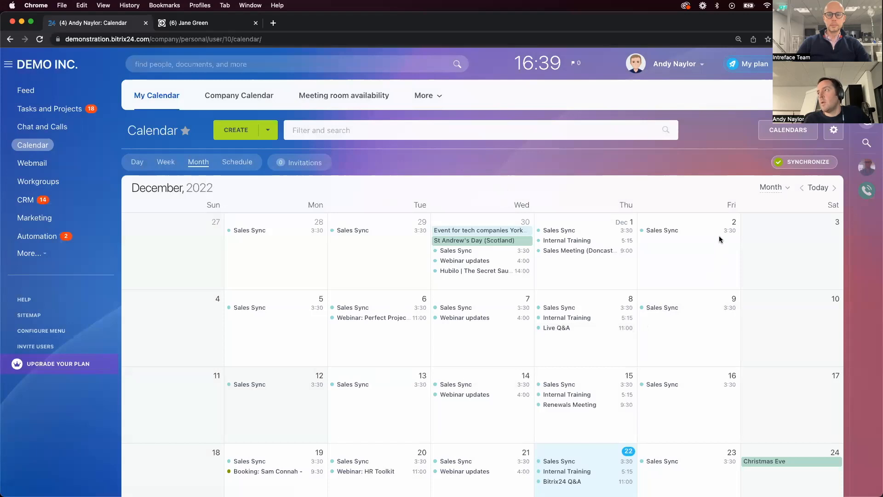
Examine which external calendars are connected for synchronization, close the overview and switch to the full-screen webinar presentation
{"action": "left_click", "coordinate": [803, 161]}
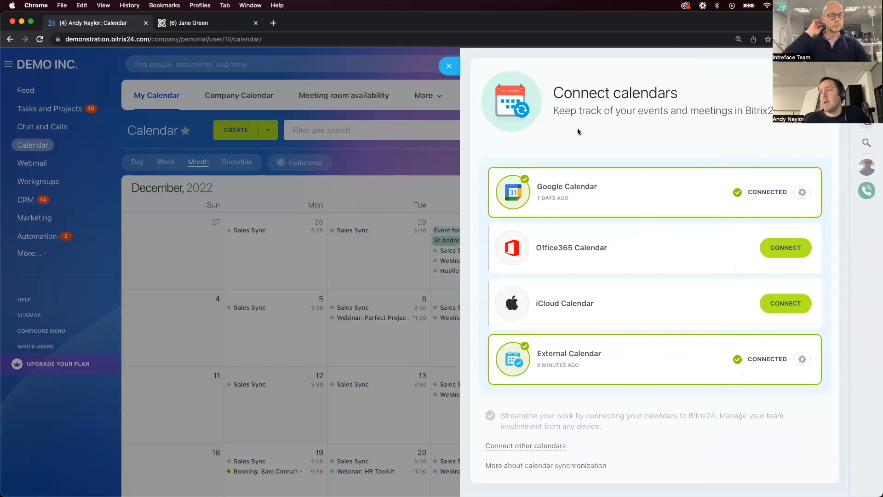
{"action": "left_click", "coordinate": [449, 66]}
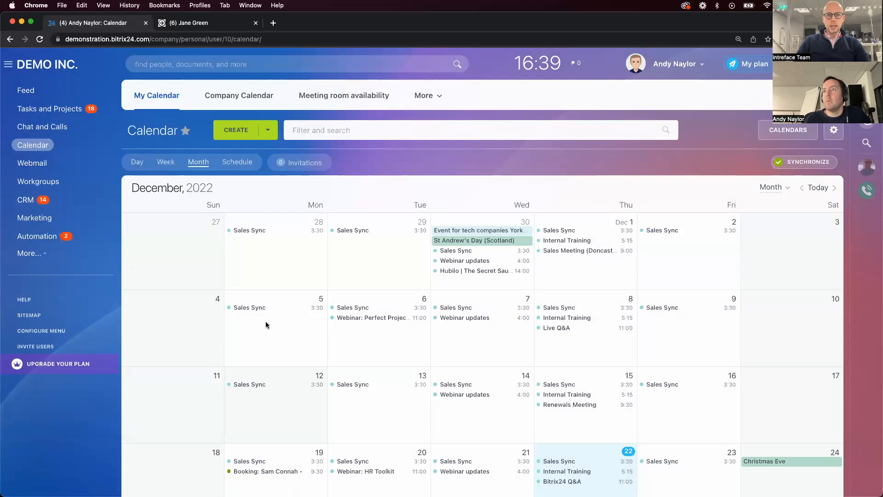
{"action": "key", "text": "ctrl+Left"}
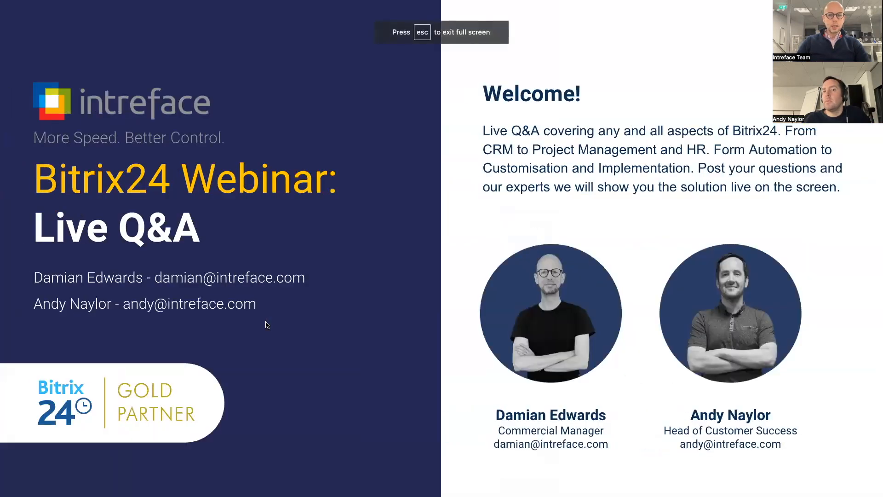